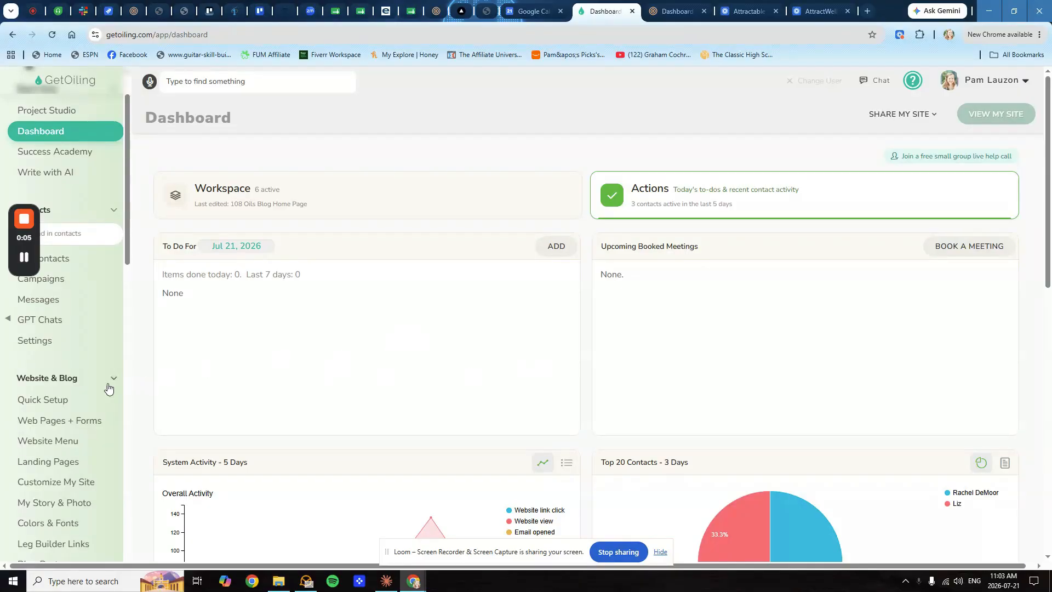
# - Create a new website page from the Blank Page template, declining to restore the unsaved version
pyautogui.scroll(-1, 109, 384)
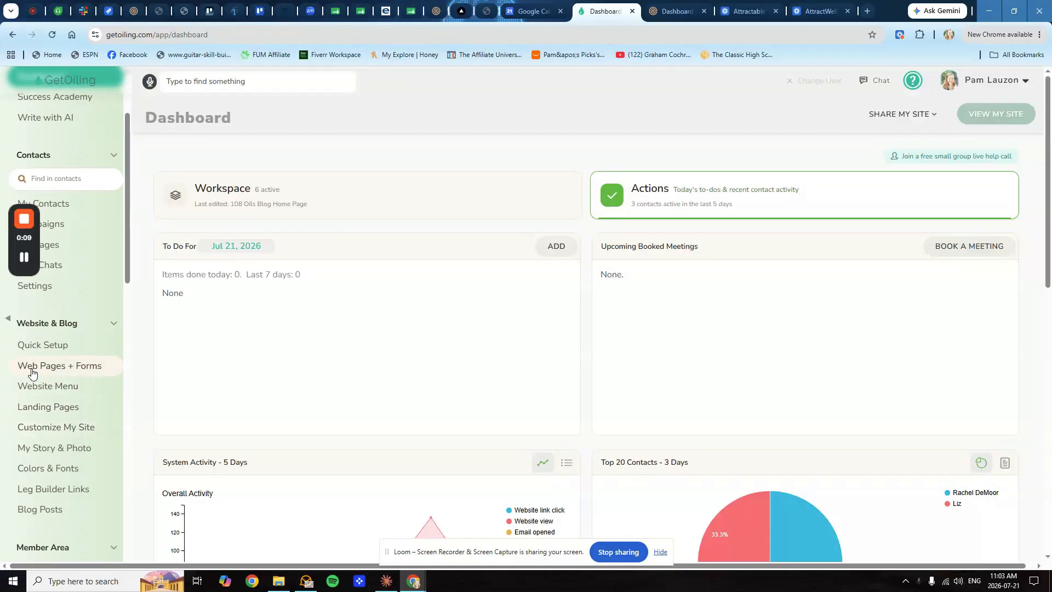
pyautogui.click(88, 368)
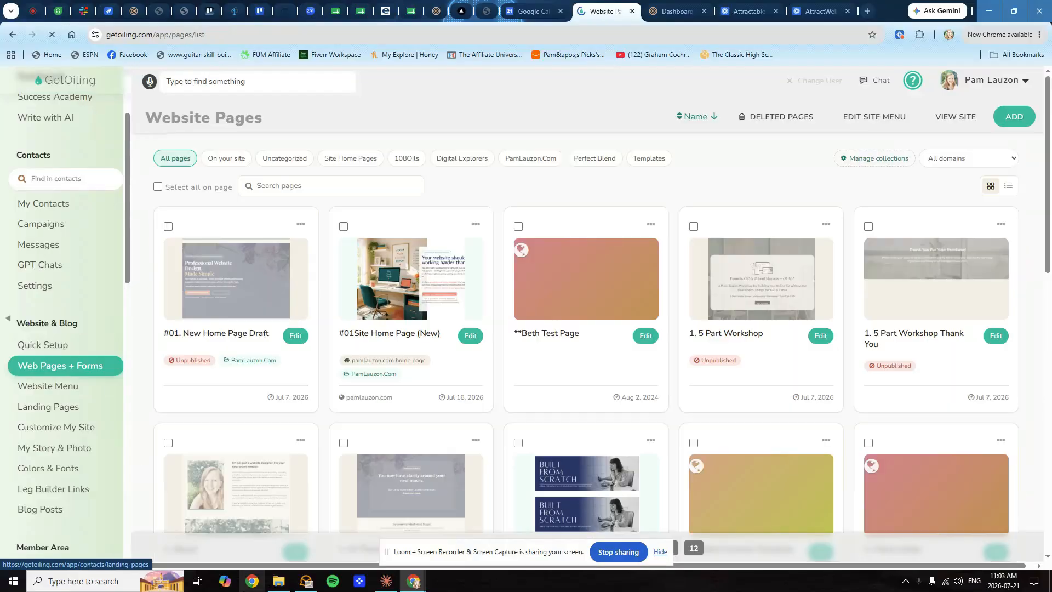
pyautogui.click(1013, 118)
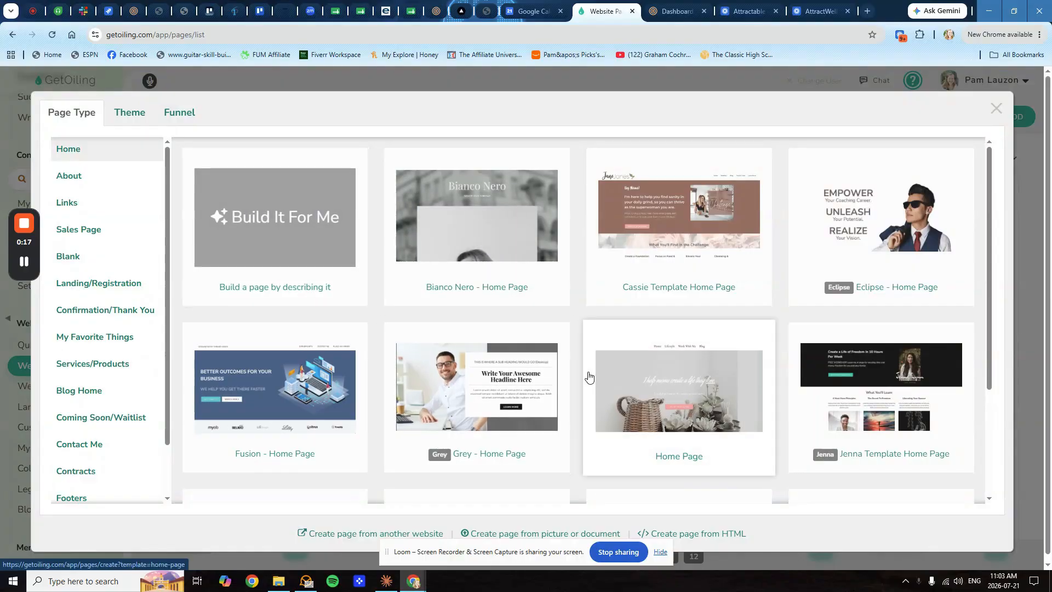
pyautogui.click(84, 267)
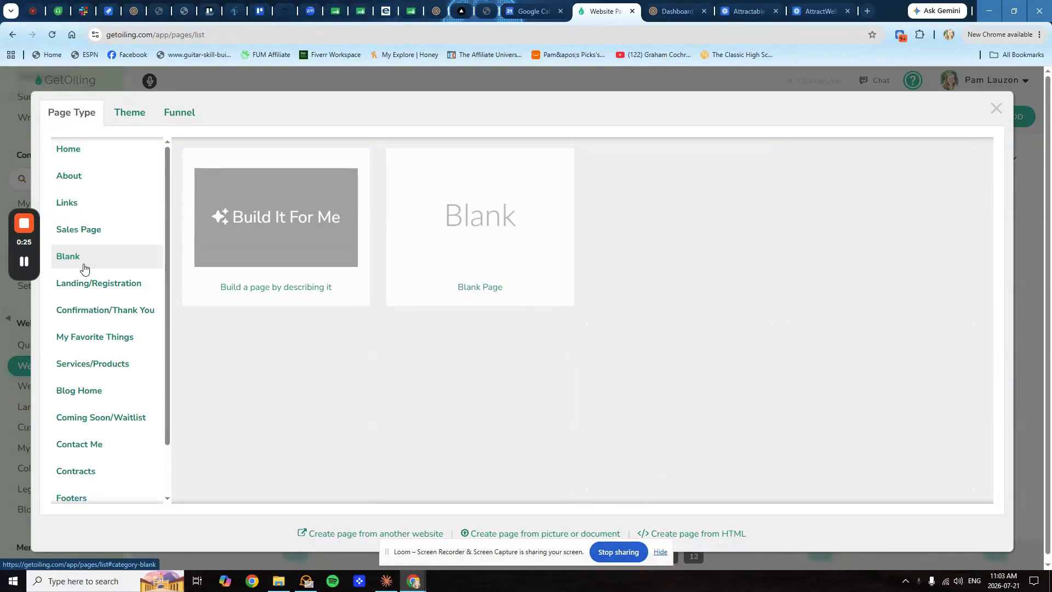
pyautogui.click(469, 253)
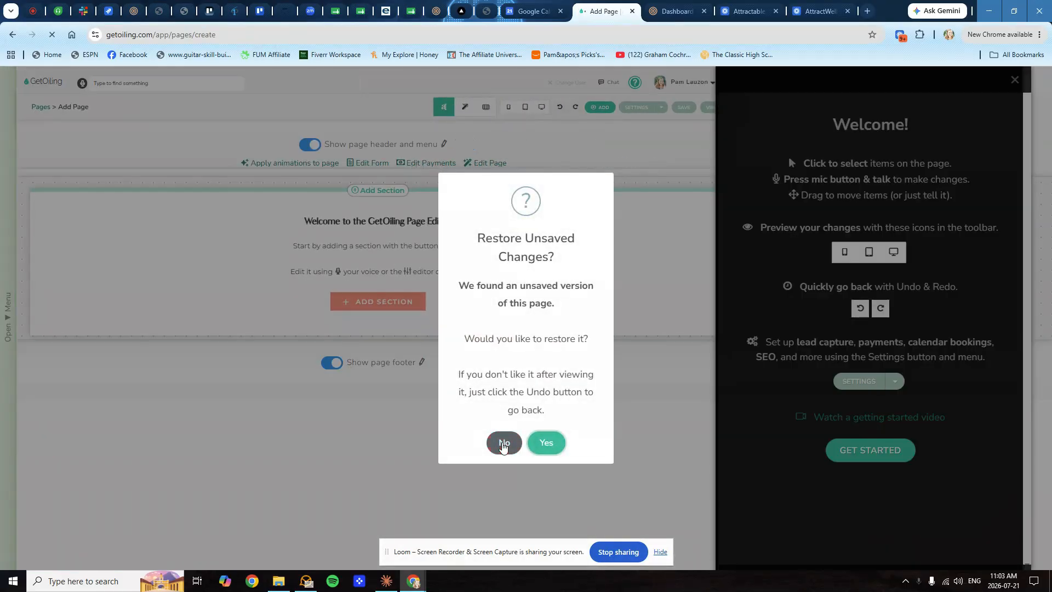
pyautogui.click(503, 444)
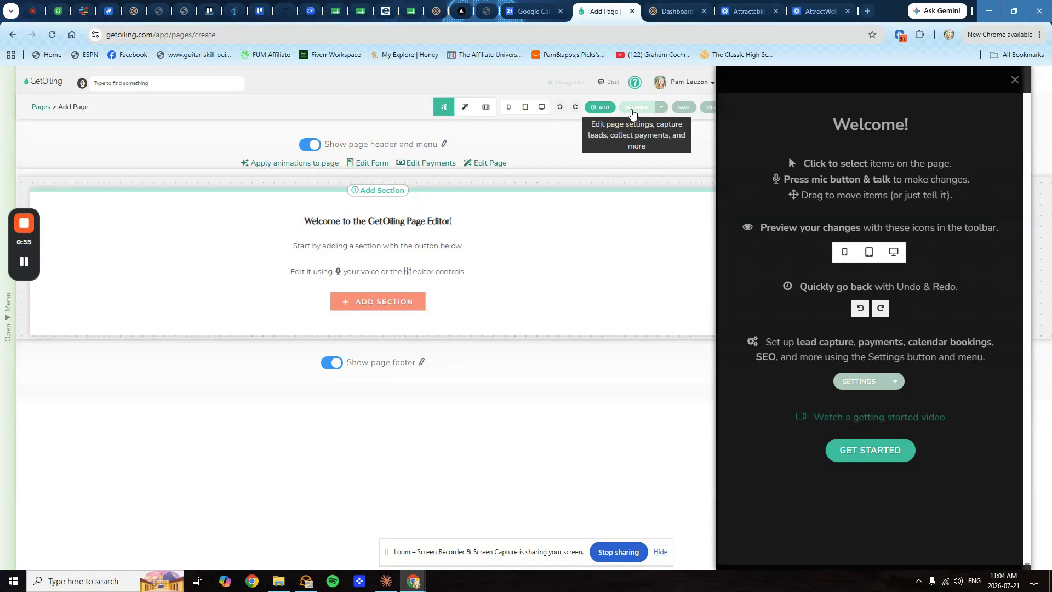
# - In the page settings, set the lead capture form to show on the page
pyautogui.click(632, 111)
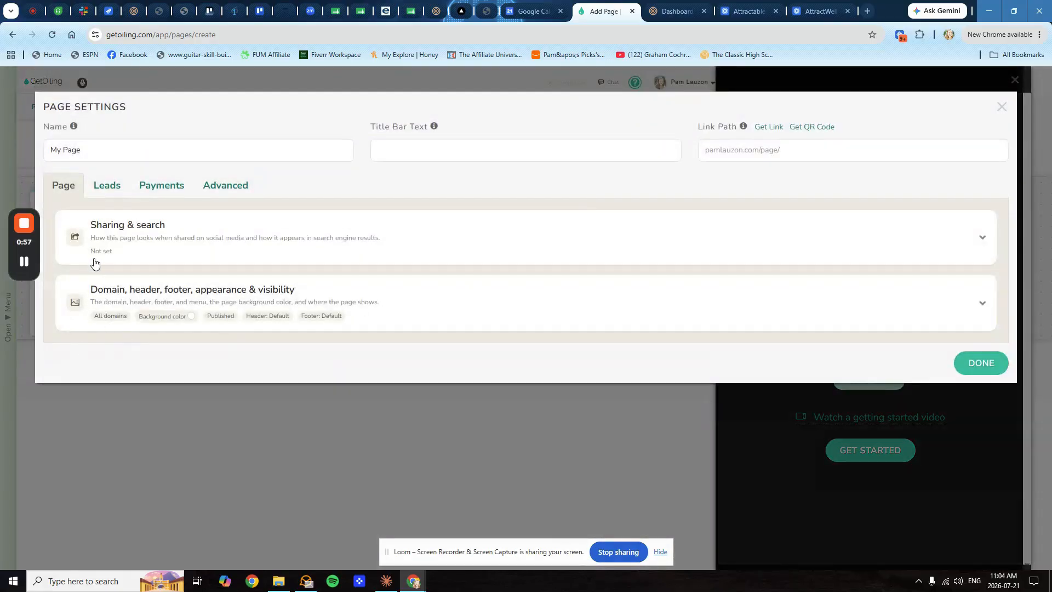
pyautogui.click(106, 193)
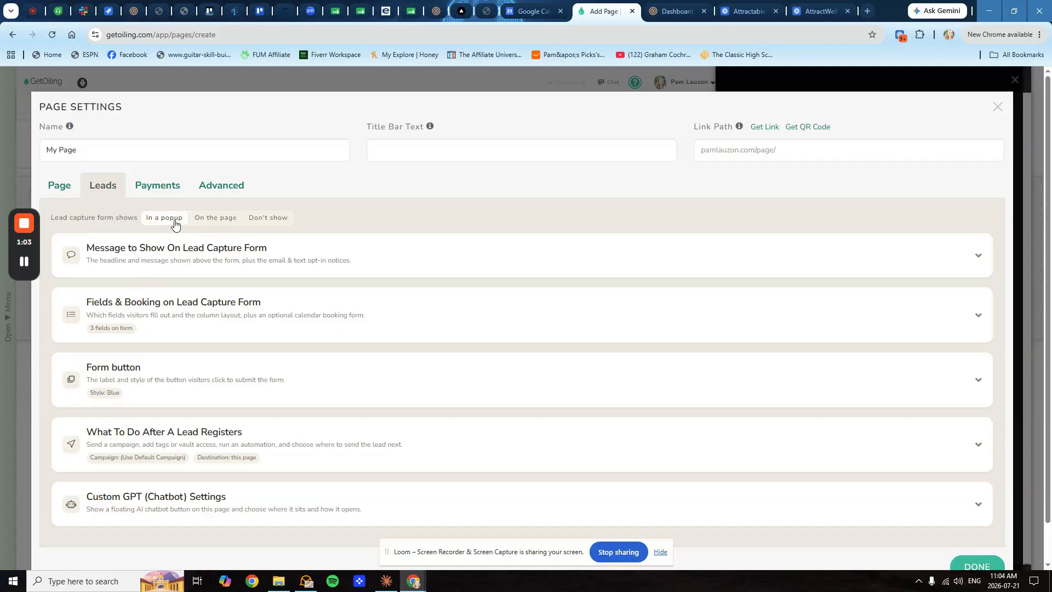
pyautogui.click(216, 222)
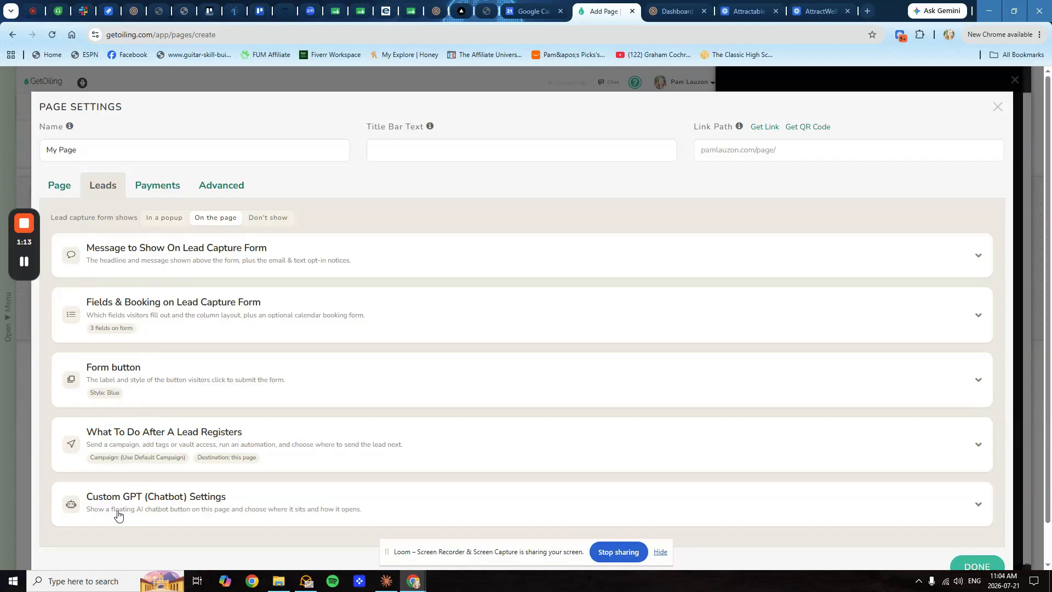
# - Open the lead capture form's message settings and look over the message editor, form tag and headline options
pyautogui.click(107, 256)
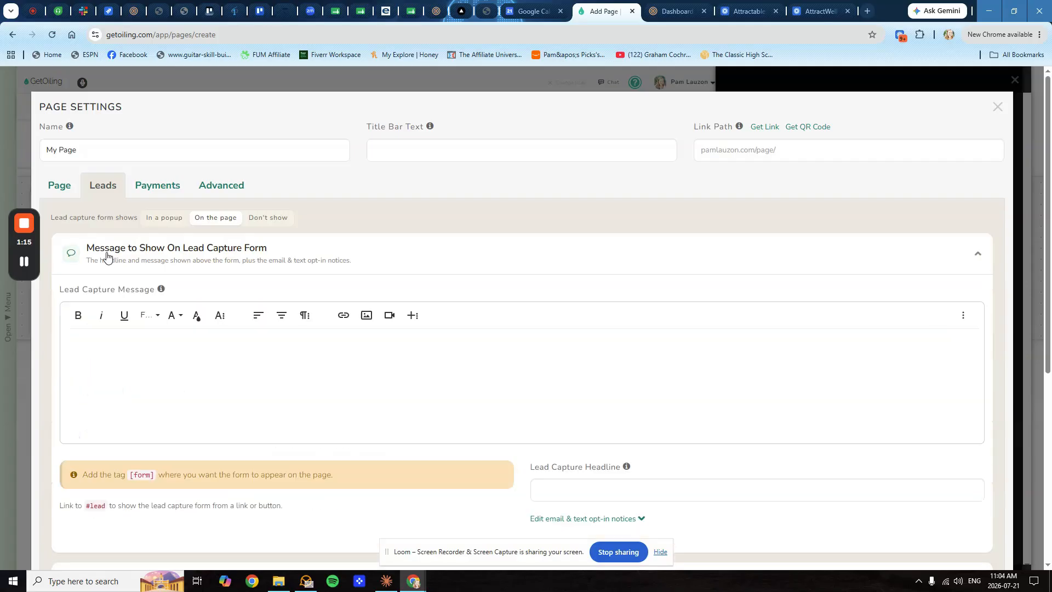
pyautogui.click(124, 365)
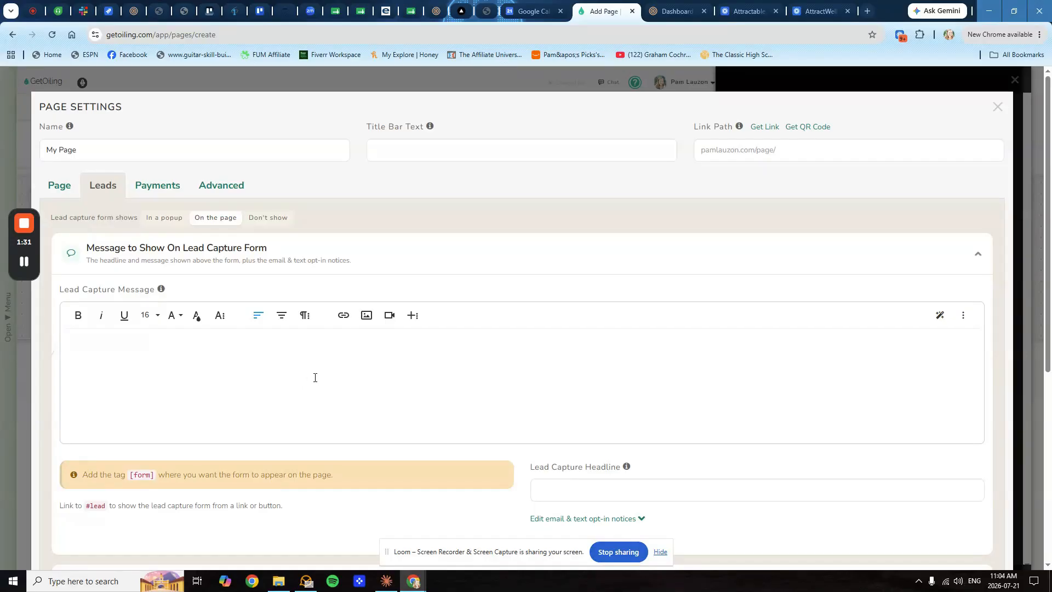
pyautogui.scroll(-1, 377, 386)
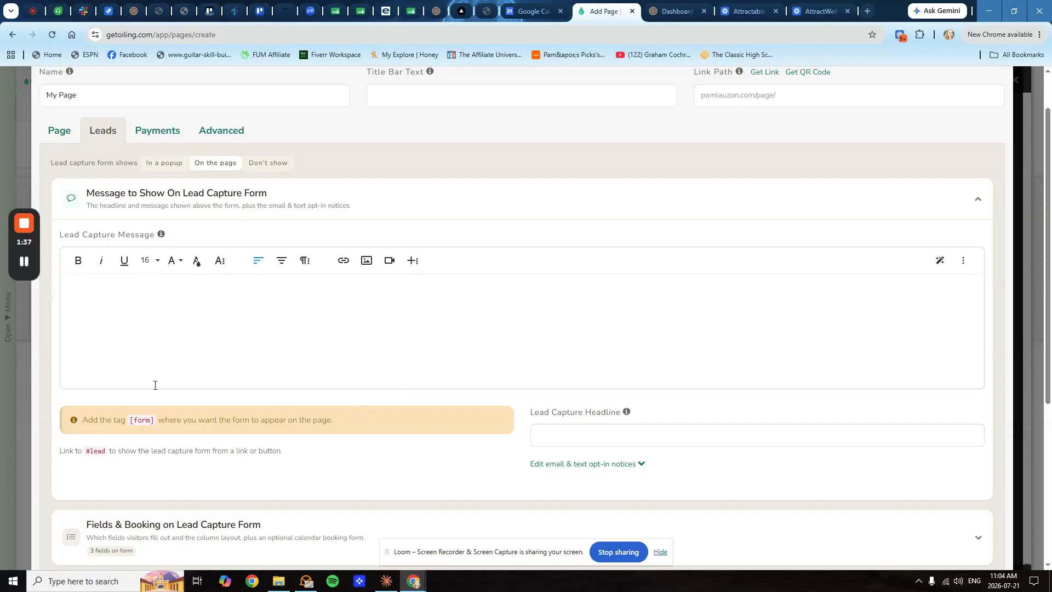
pyautogui.click(401, 379)
pyautogui.scroll(-1, 334, 376)
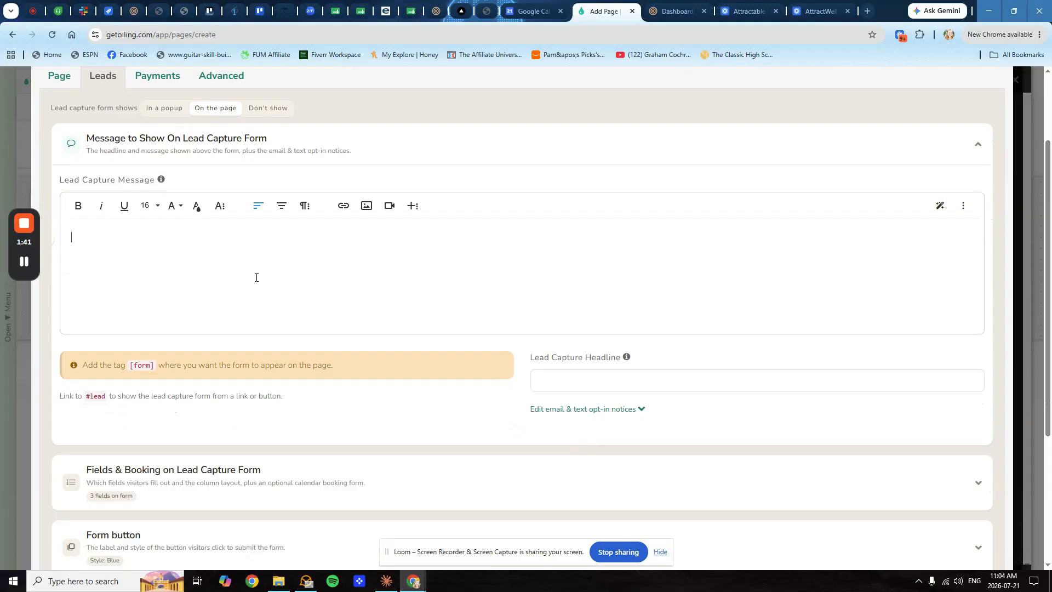
pyautogui.scroll(-2, 254, 277)
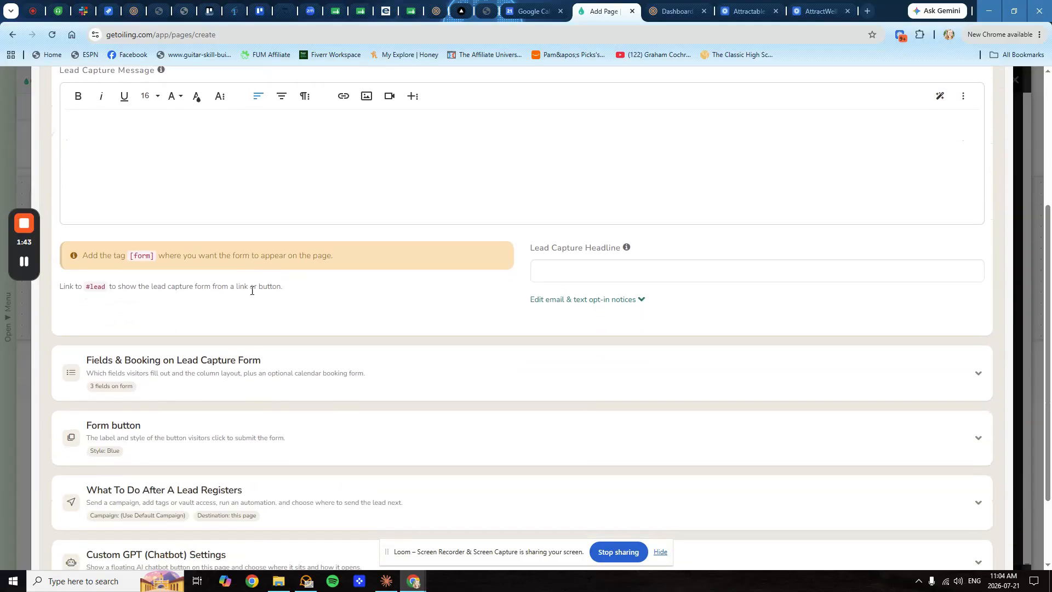
# - Expand the Fields & Booking settings of the lead capture form
pyautogui.click(176, 371)
pyautogui.scroll(-2, 269, 354)
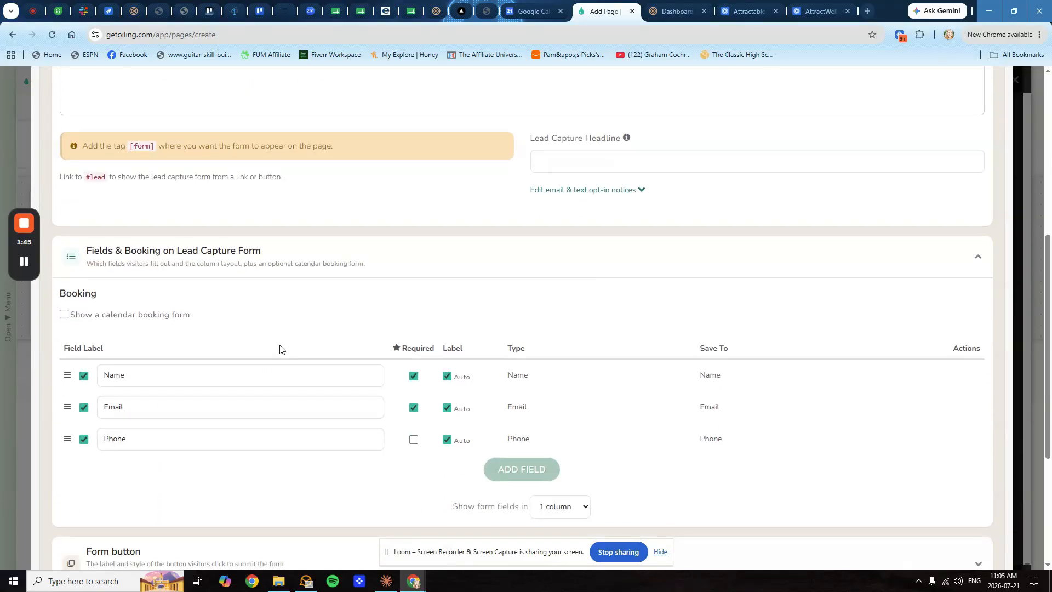
pyautogui.scroll(-2, 280, 349)
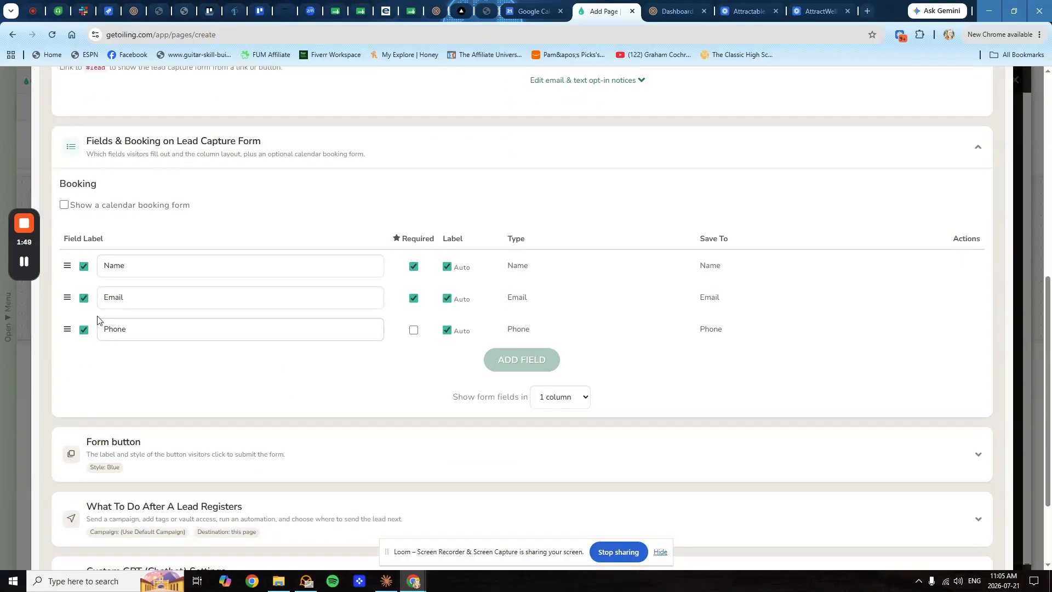
# - Switch the Name field's visibility and its automatic label off and back on
pyautogui.click(84, 269)
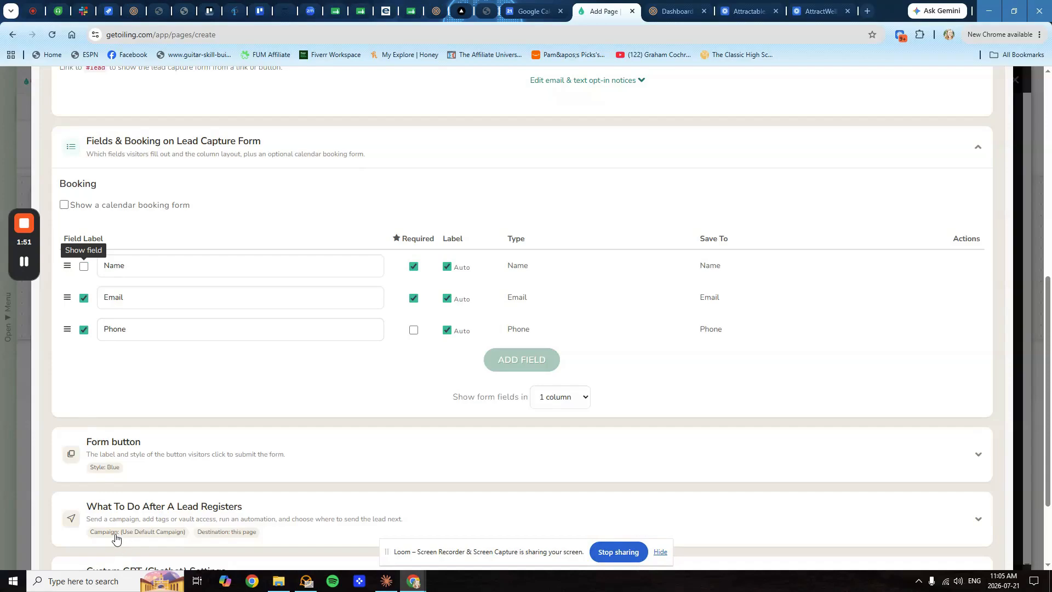
pyautogui.click(84, 267)
pyautogui.click(447, 268)
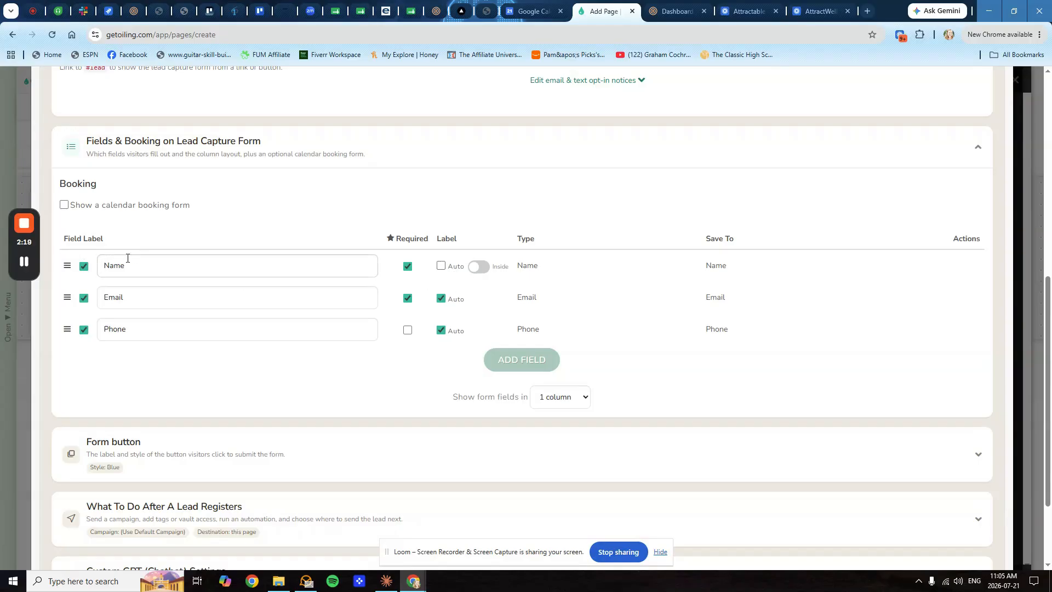
pyautogui.click(442, 267)
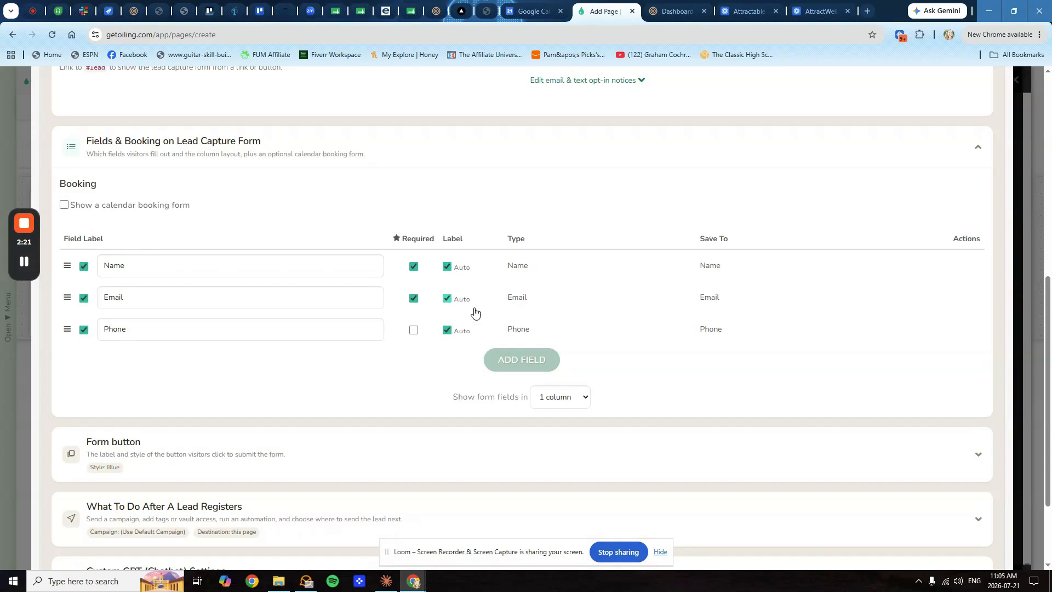
pyautogui.doubleClick(107, 266)
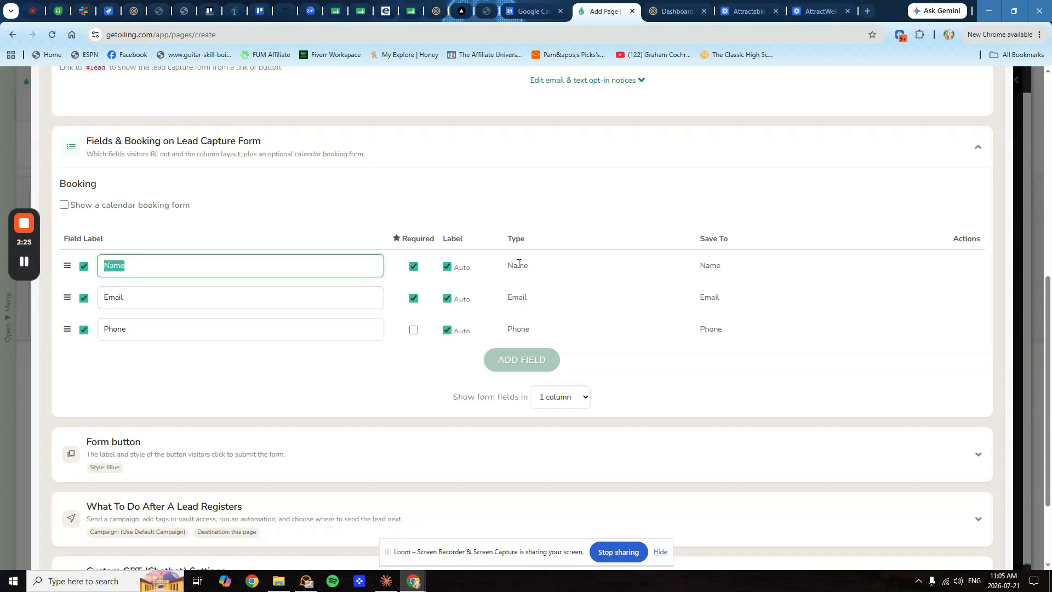
pyautogui.click(715, 266)
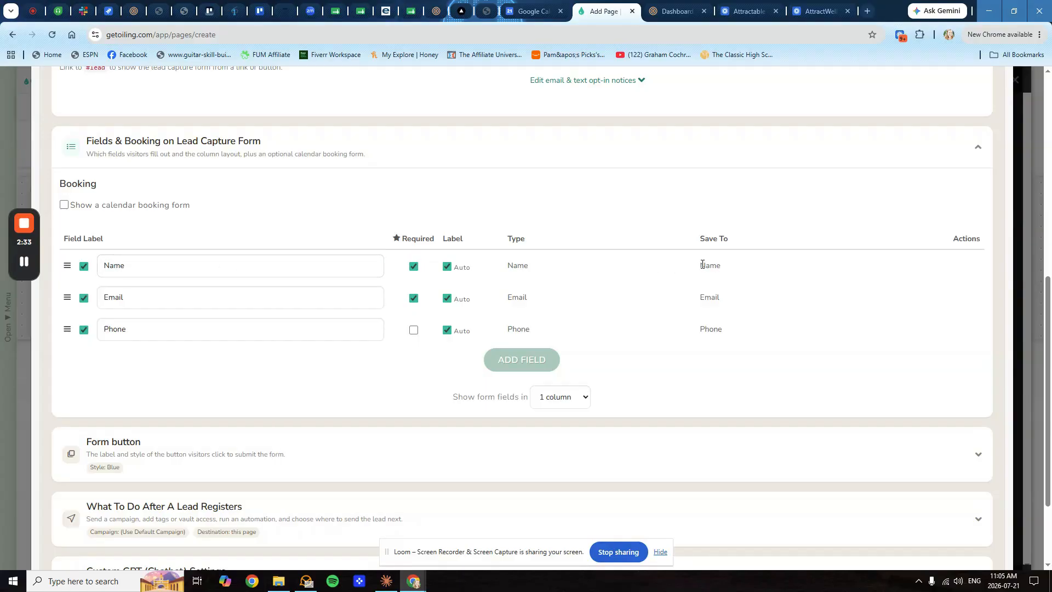
pyautogui.doubleClick(133, 264)
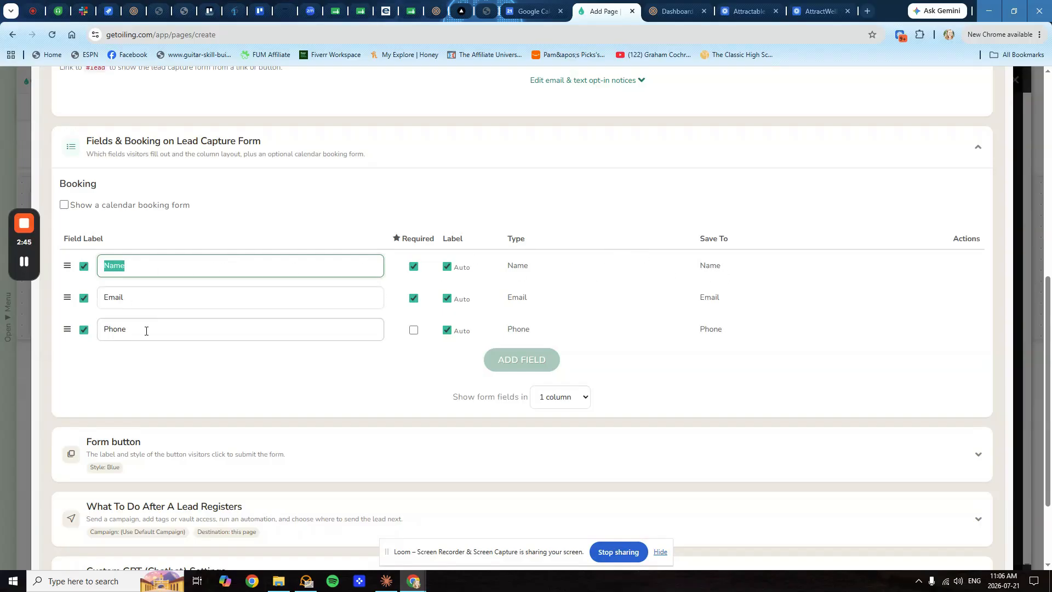
pyautogui.click(124, 327)
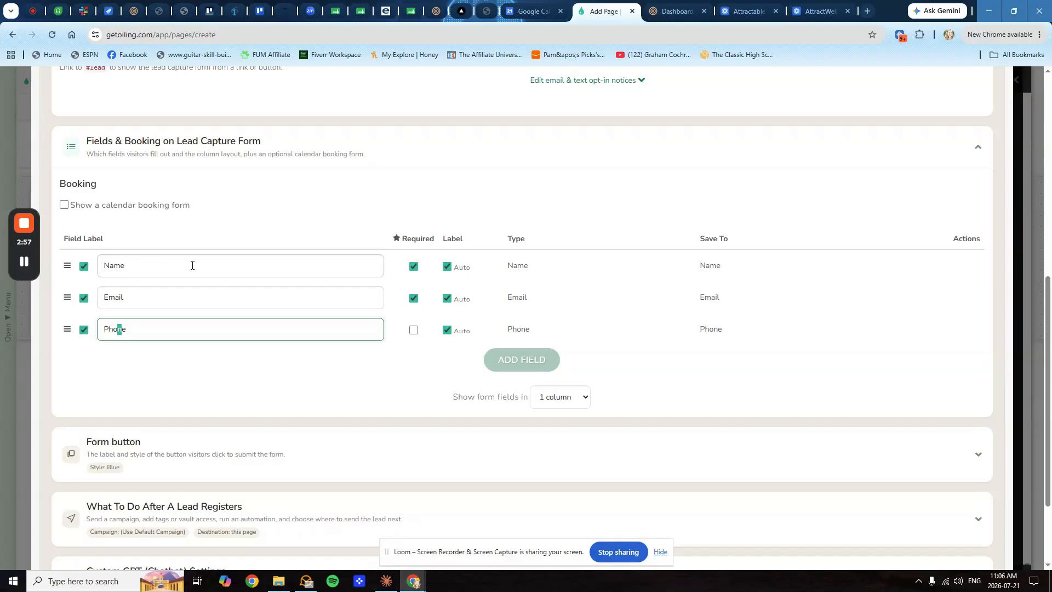
pyautogui.click(703, 264)
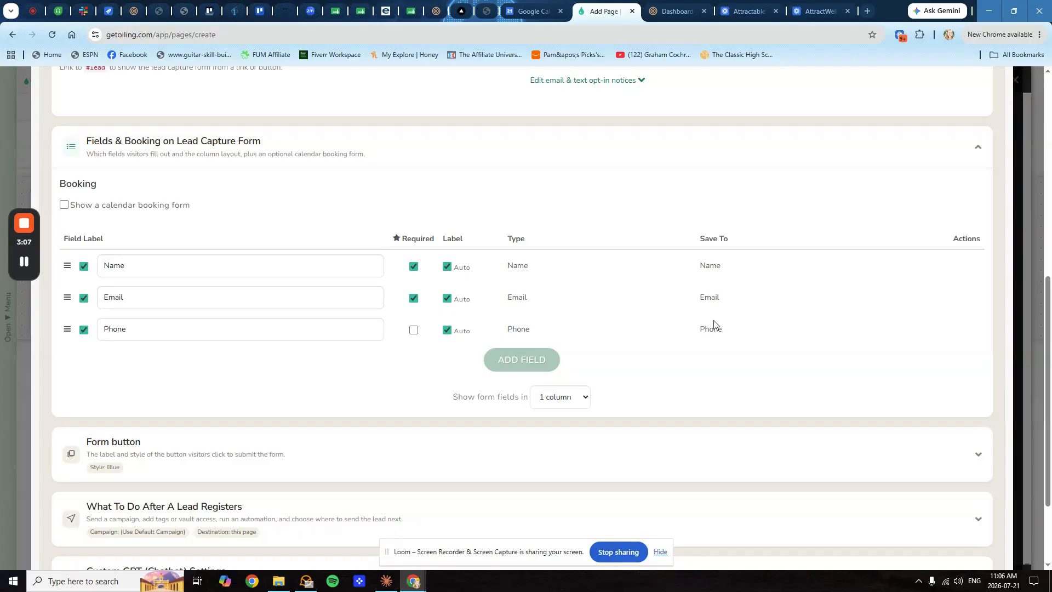
# - Add a form field labelled "Please Pick One" with the type "Dropdown list - pick one"
pyautogui.click(532, 361)
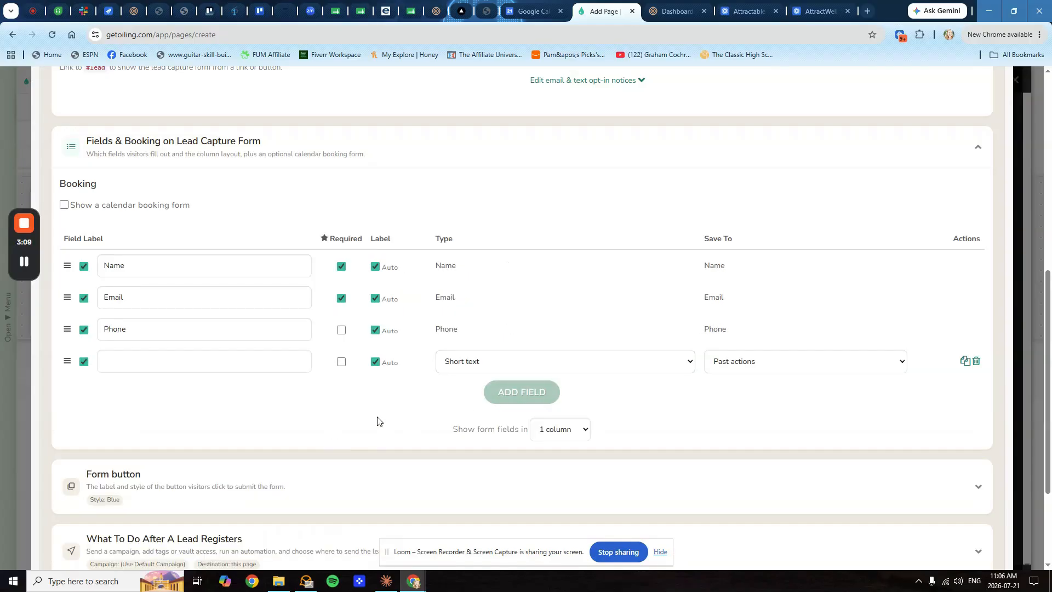
pyautogui.click(471, 370)
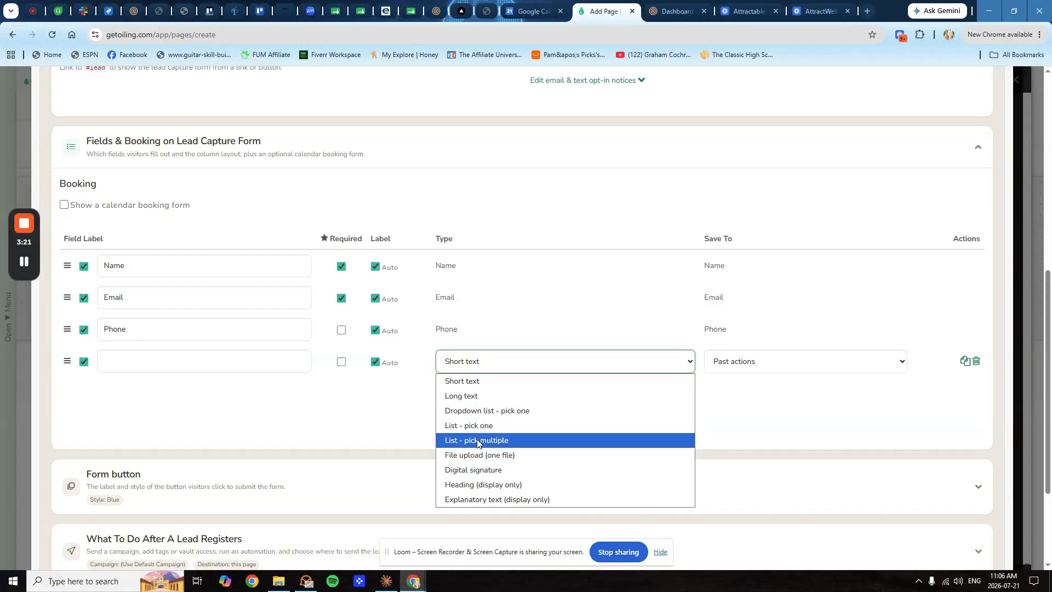
pyautogui.click(478, 411)
pyautogui.click(187, 361)
pyautogui.write('Please Pick One')
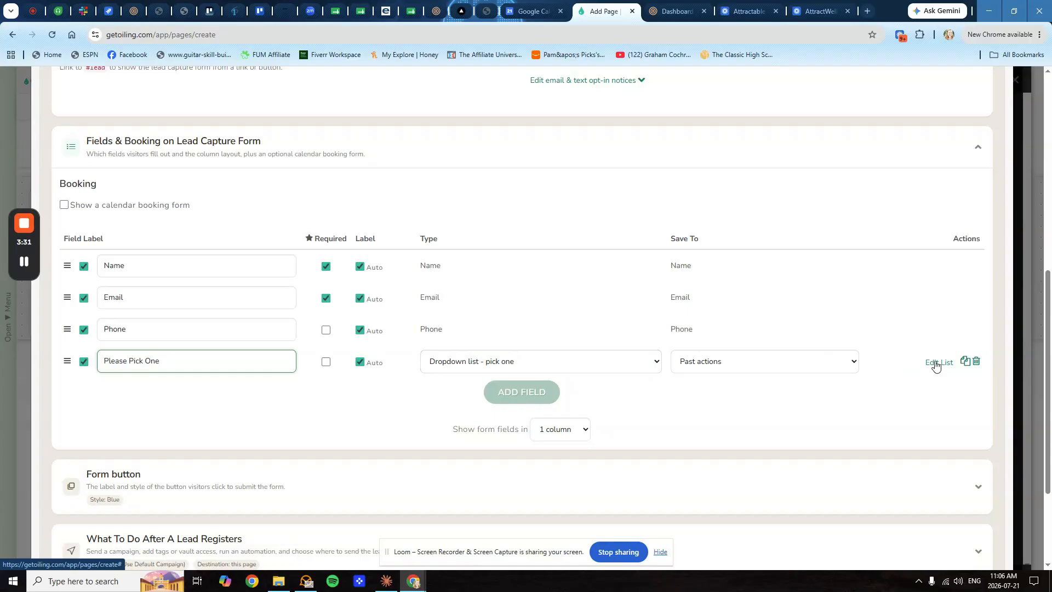
# - Add the items One, Two and Three to the "Please Pick One" dropdown list
pyautogui.click(937, 362)
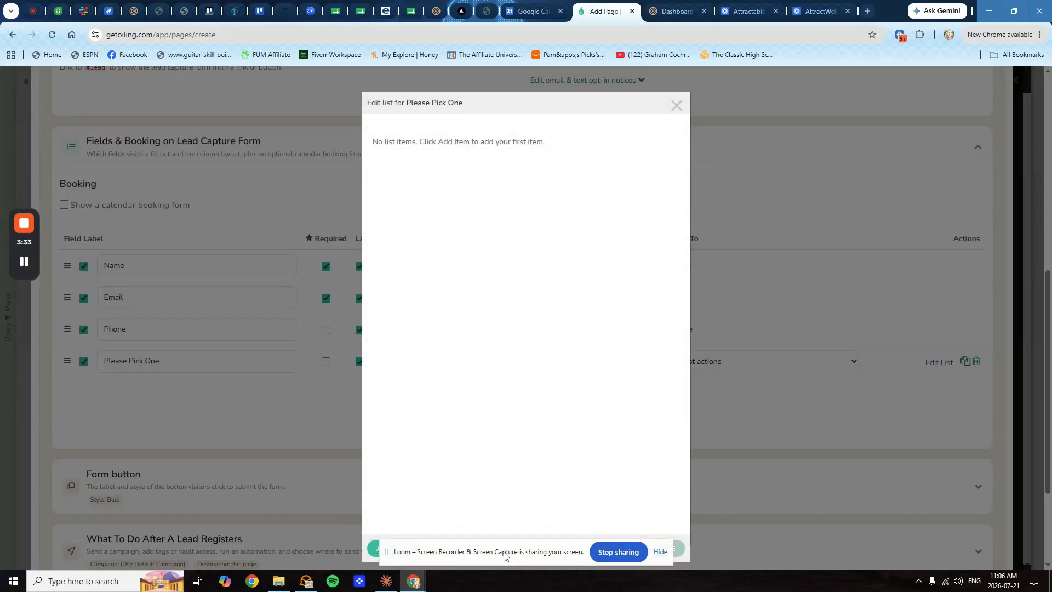
pyautogui.click(399, 548)
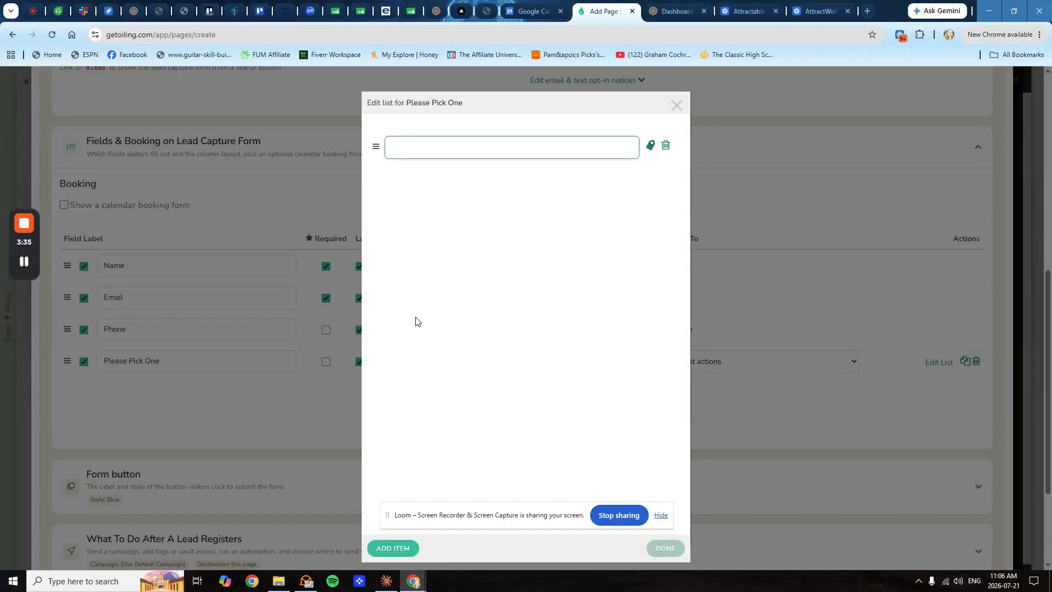
pyautogui.write('One')
pyautogui.click(389, 550)
pyautogui.write('Two')
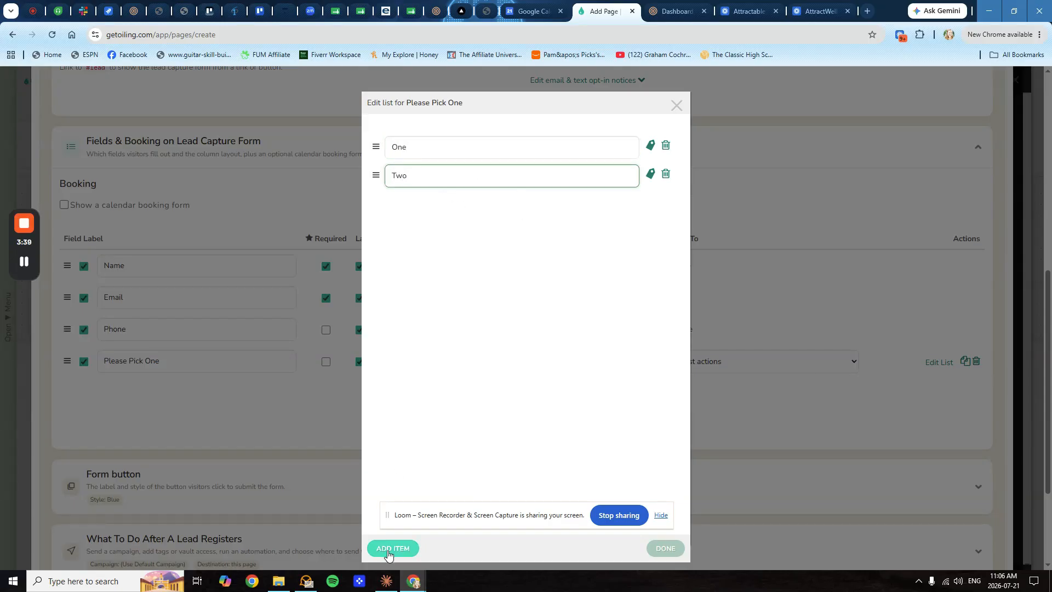
pyautogui.click(388, 550)
pyautogui.write('Three')
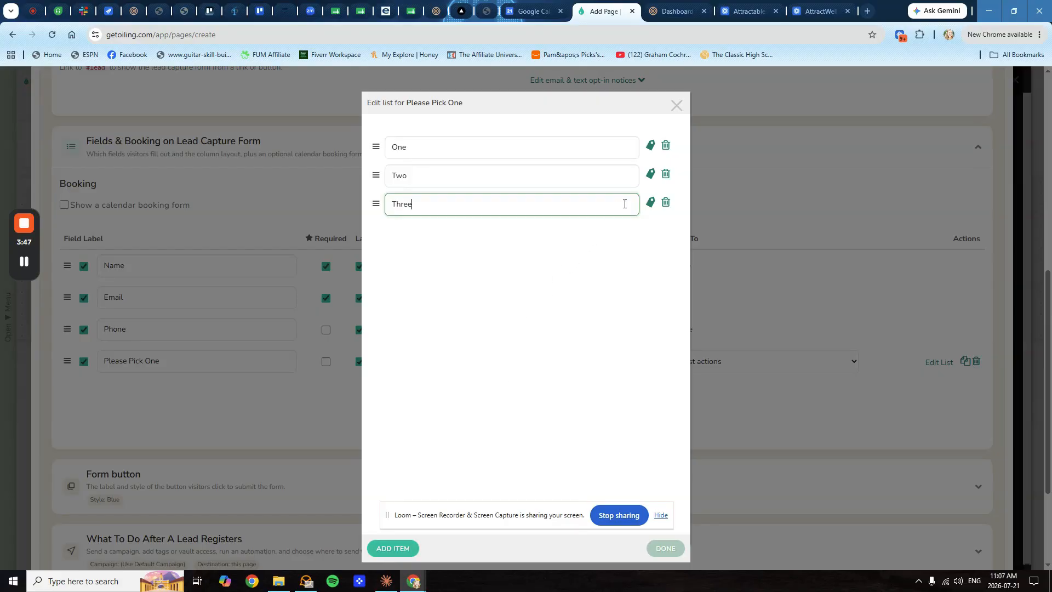
# - Show the tags, campaign and automation options for the list items One, Two and Three
pyautogui.click(651, 147)
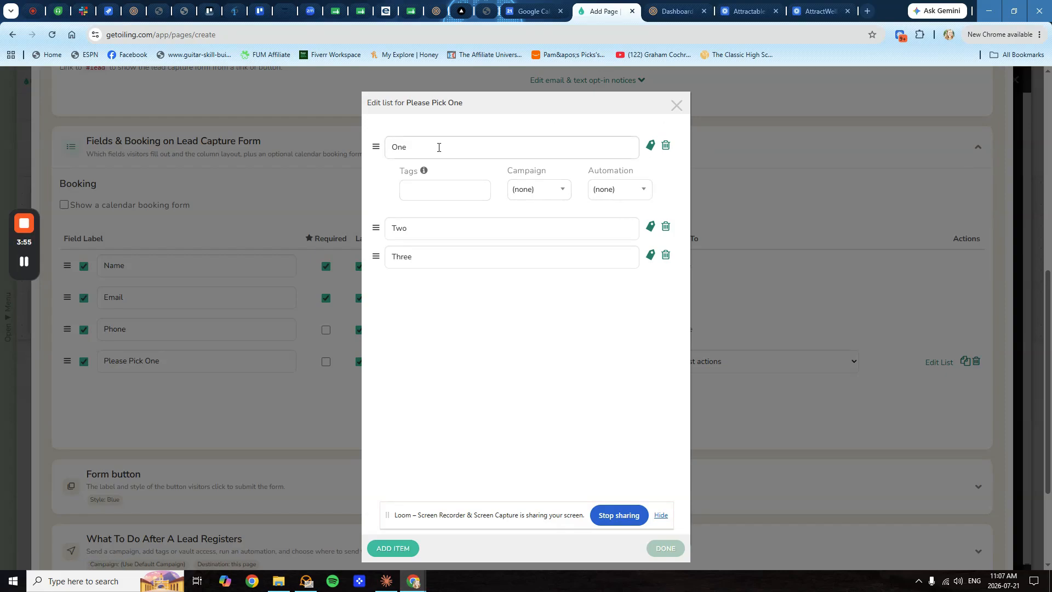
pyautogui.moveTo(422, 177)
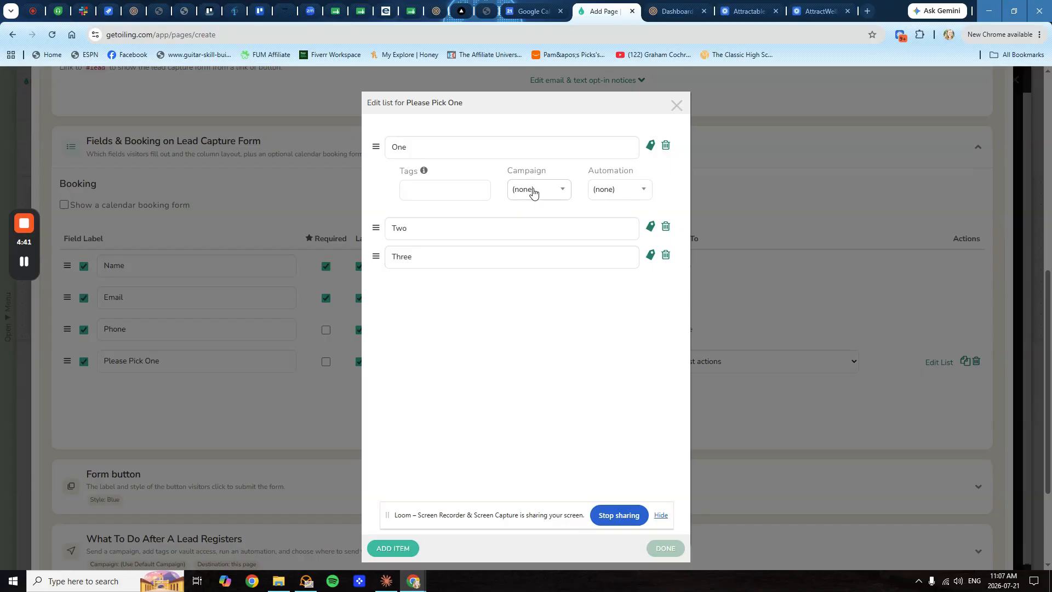
pyautogui.click(651, 226)
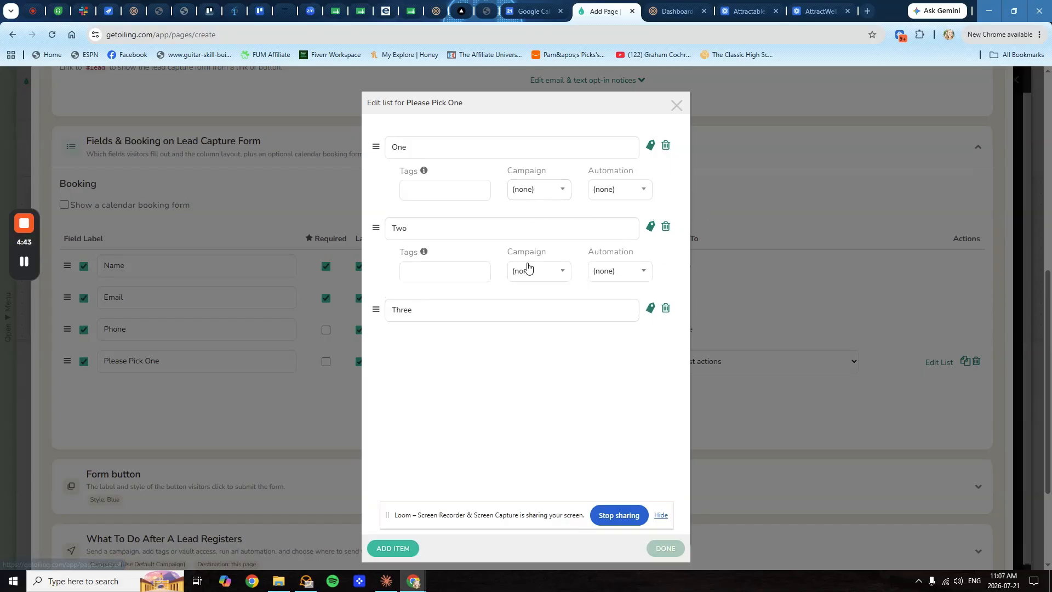
pyautogui.click(650, 307)
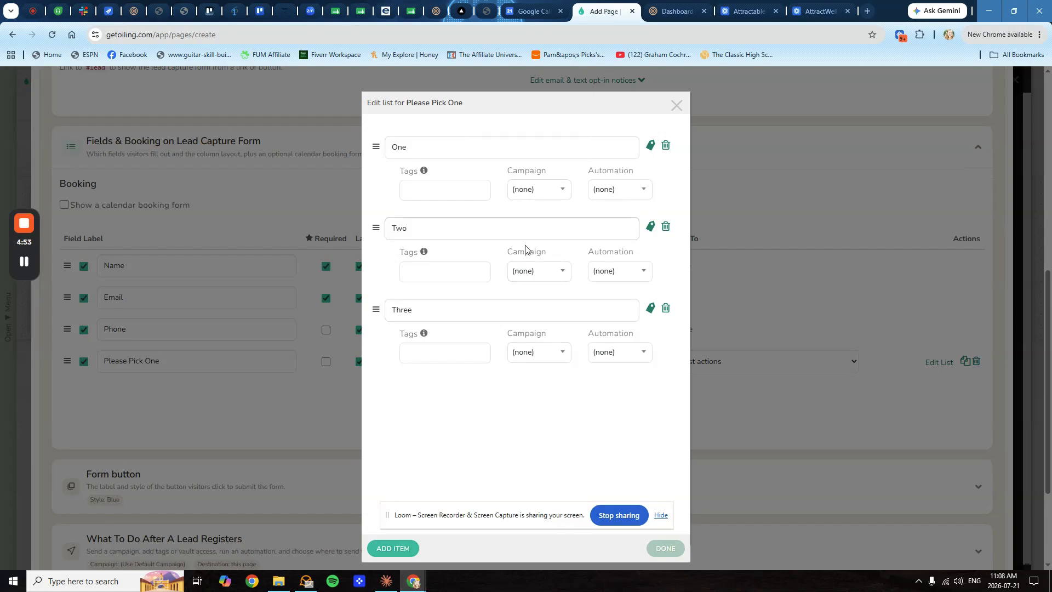
# - Close the item list of the "Please Pick One" field
pyautogui.click(676, 104)
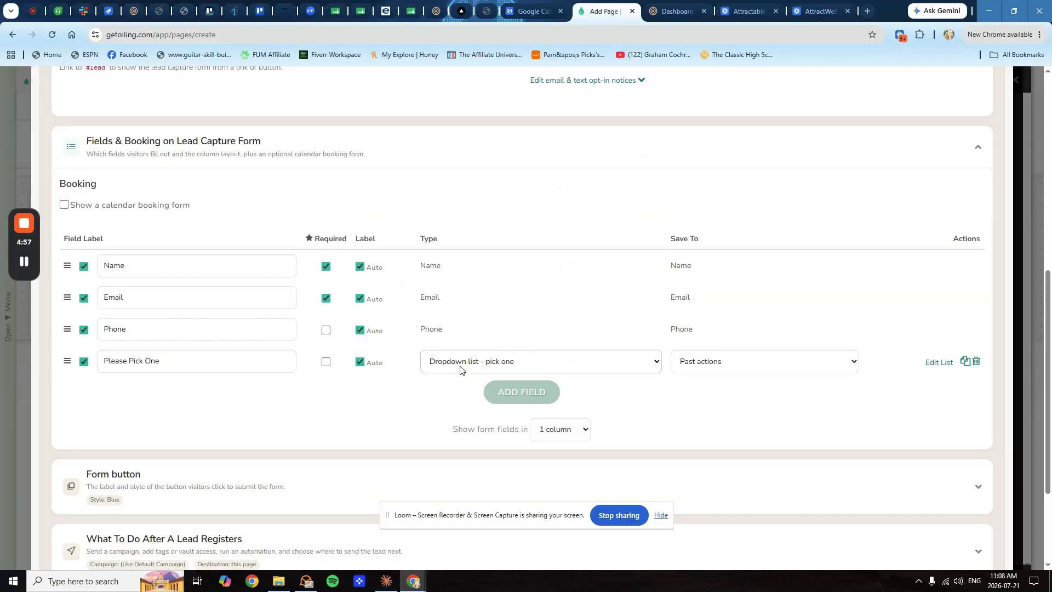
pyautogui.click(489, 367)
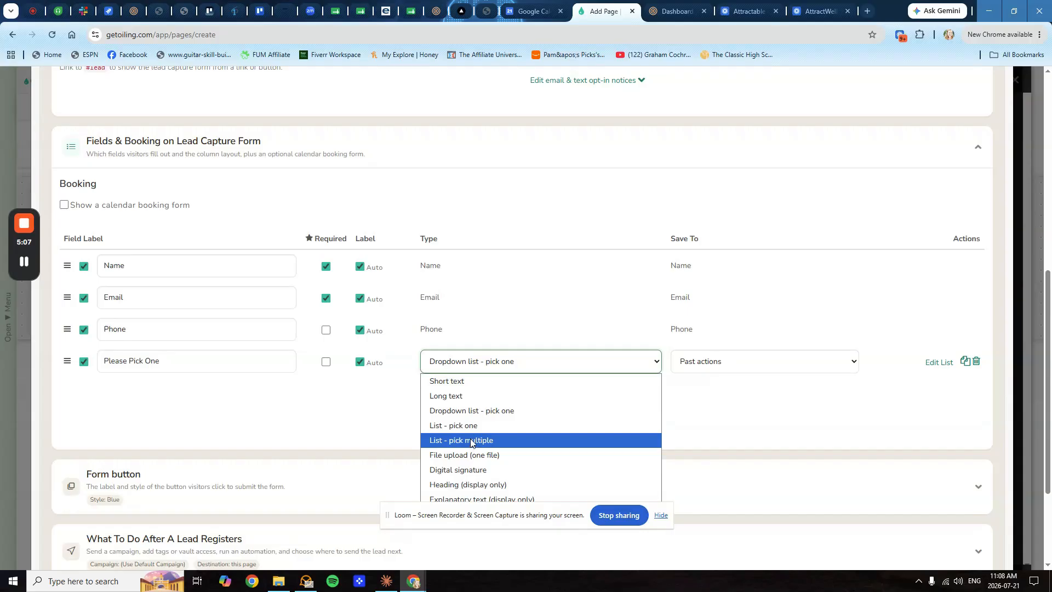
pyautogui.click(461, 474)
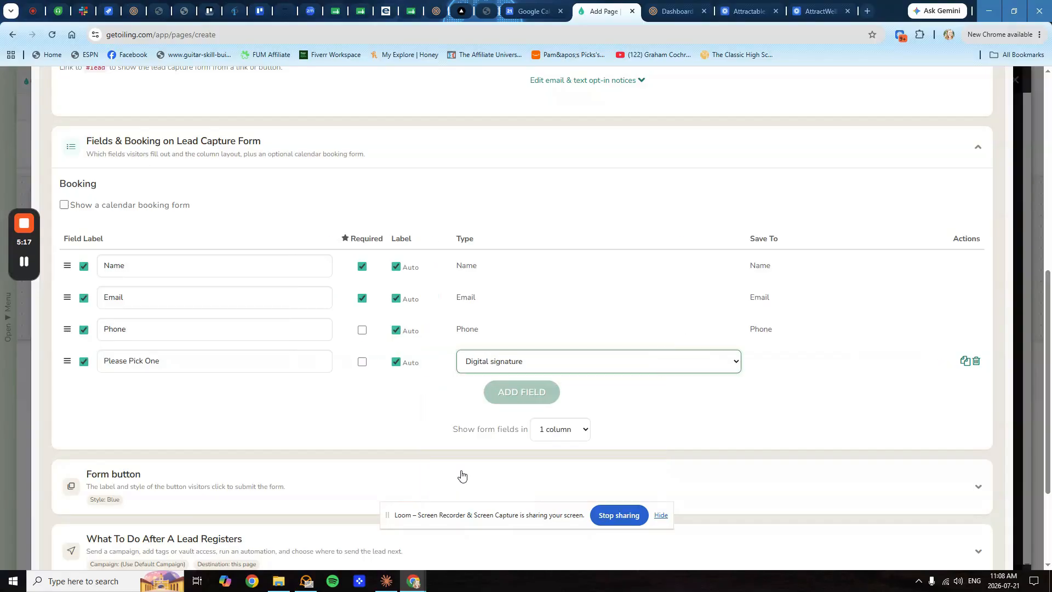
pyautogui.click(498, 364)
pyautogui.click(492, 418)
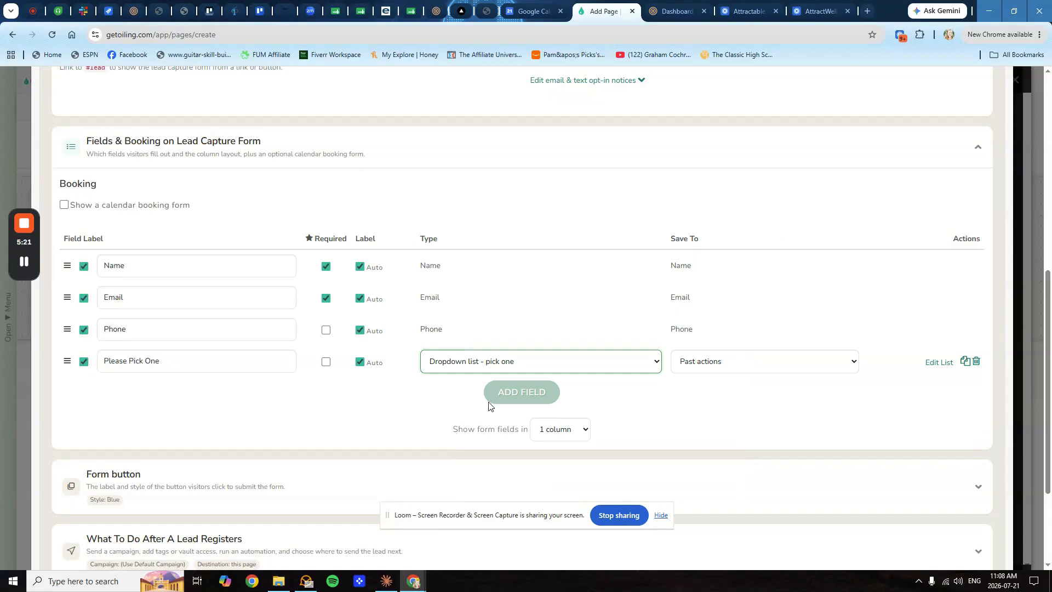
# - Add two more form fields below "Please Pick One", one of type "Digital signature" and one of type "Short text"
pyautogui.click(509, 391)
pyautogui.click(452, 398)
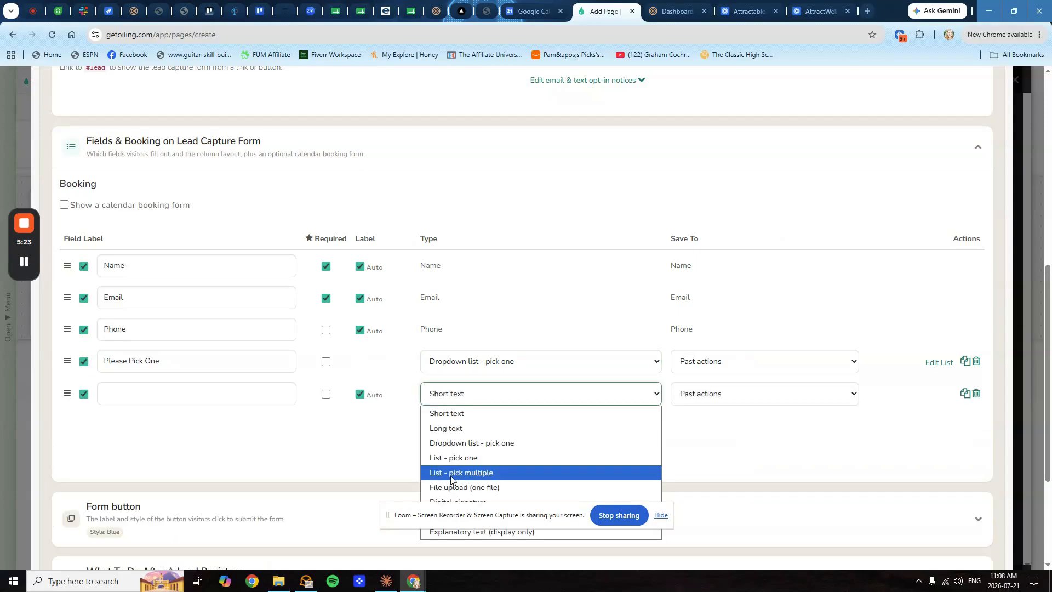
pyautogui.click(459, 499)
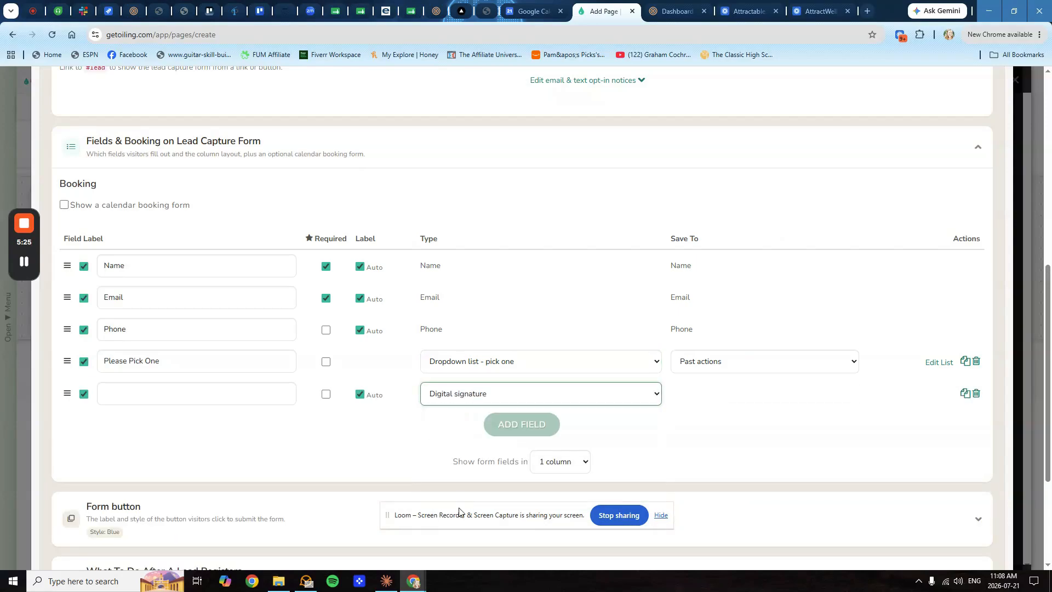
pyautogui.click(517, 431)
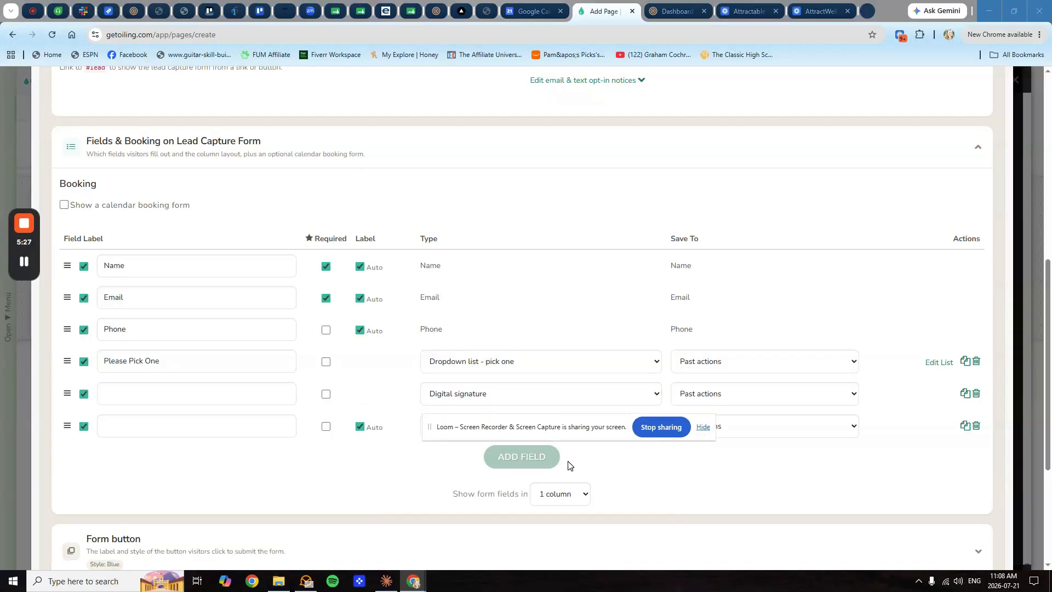
pyautogui.click(495, 430)
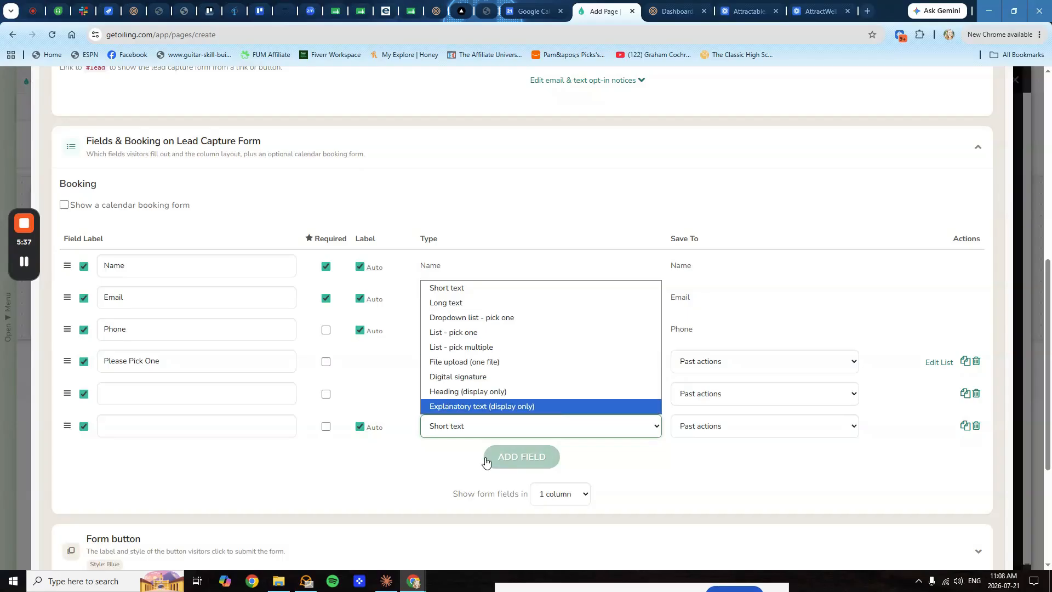
pyautogui.click(433, 477)
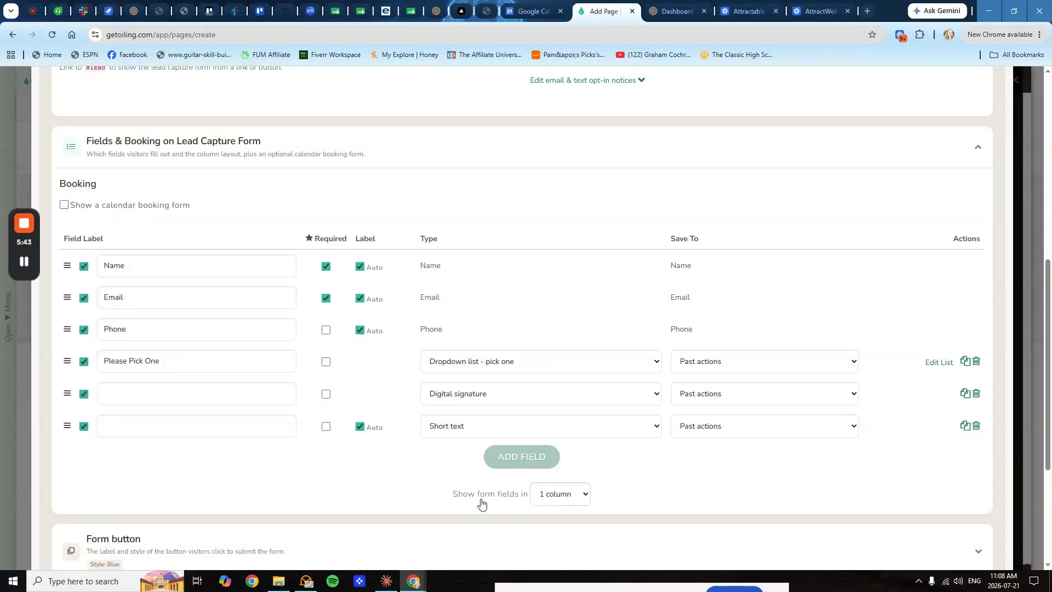
# - Label the digital signature field "Sign Here" and the short text field "Comments"
pyautogui.scroll(-4, 483, 501)
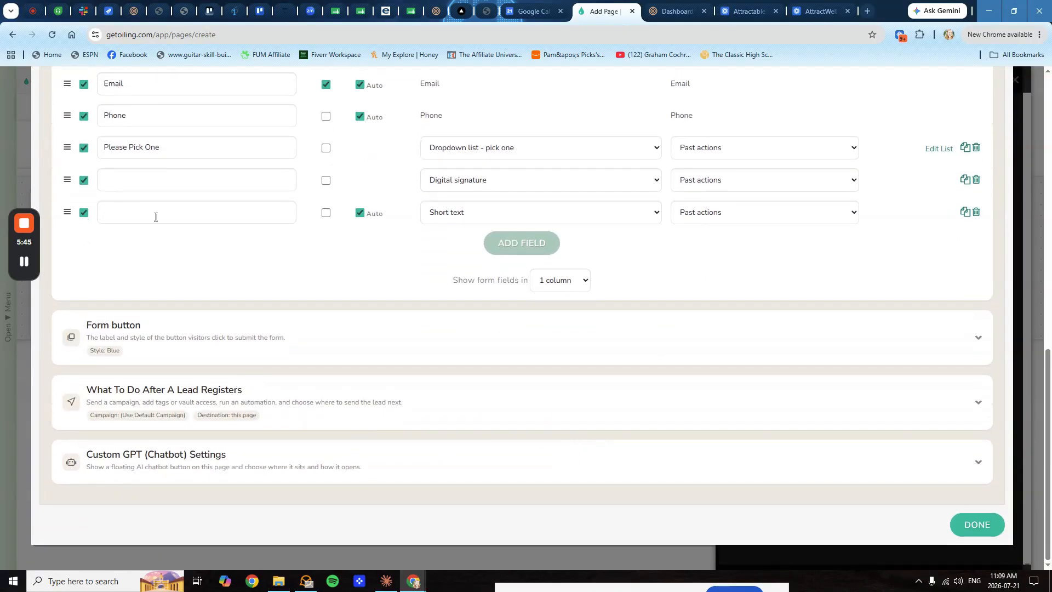
pyautogui.click(144, 182)
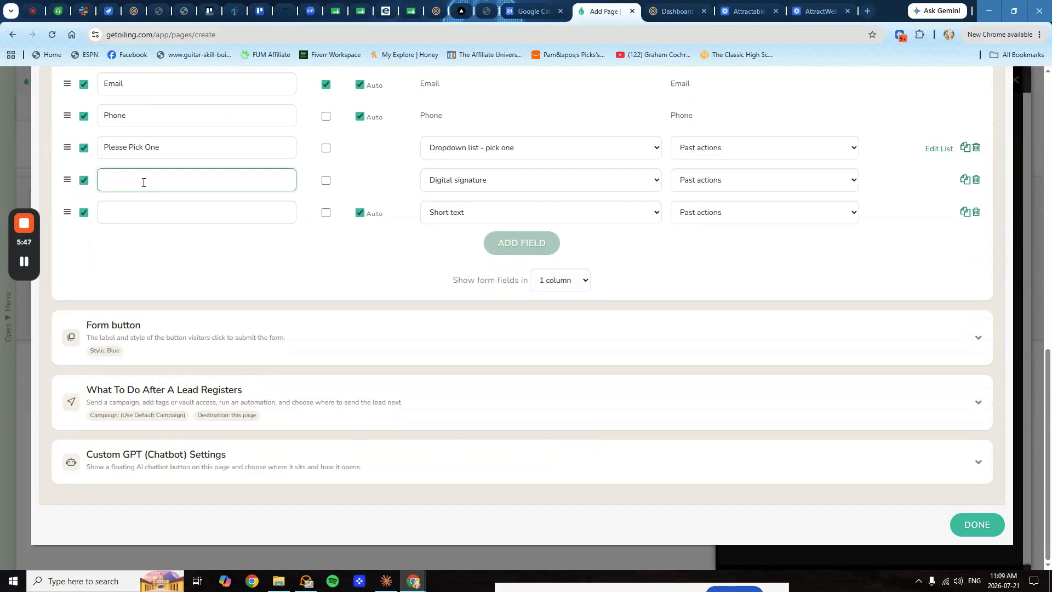
pyautogui.write('Sign Here')
pyautogui.click(187, 216)
pyautogui.write('Comments')
pyautogui.click(207, 249)
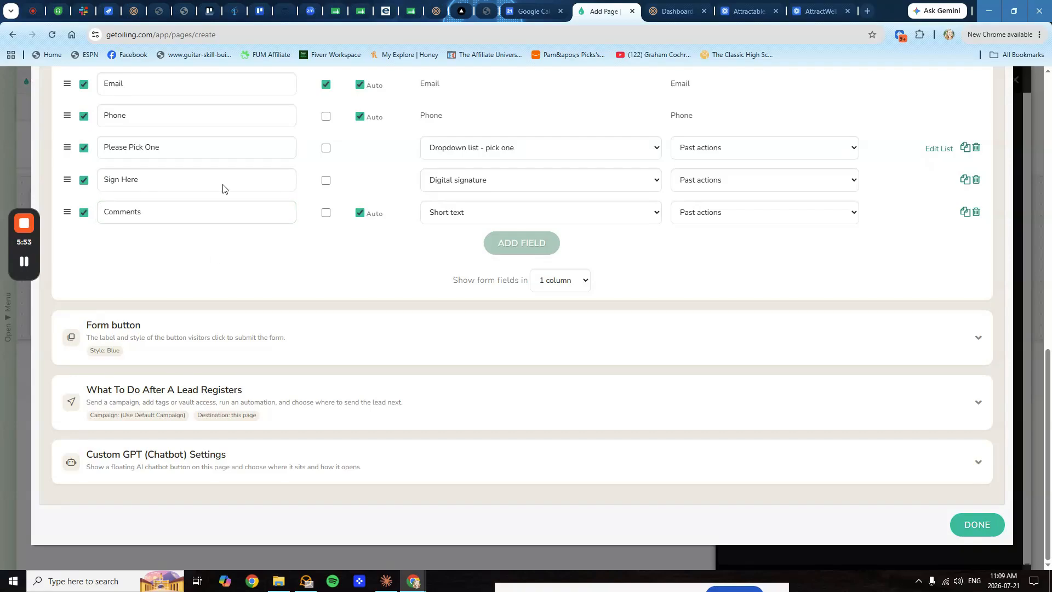
# - Label the form button "Submit" and set its style to Coral
pyautogui.click(122, 327)
pyautogui.click(77, 391)
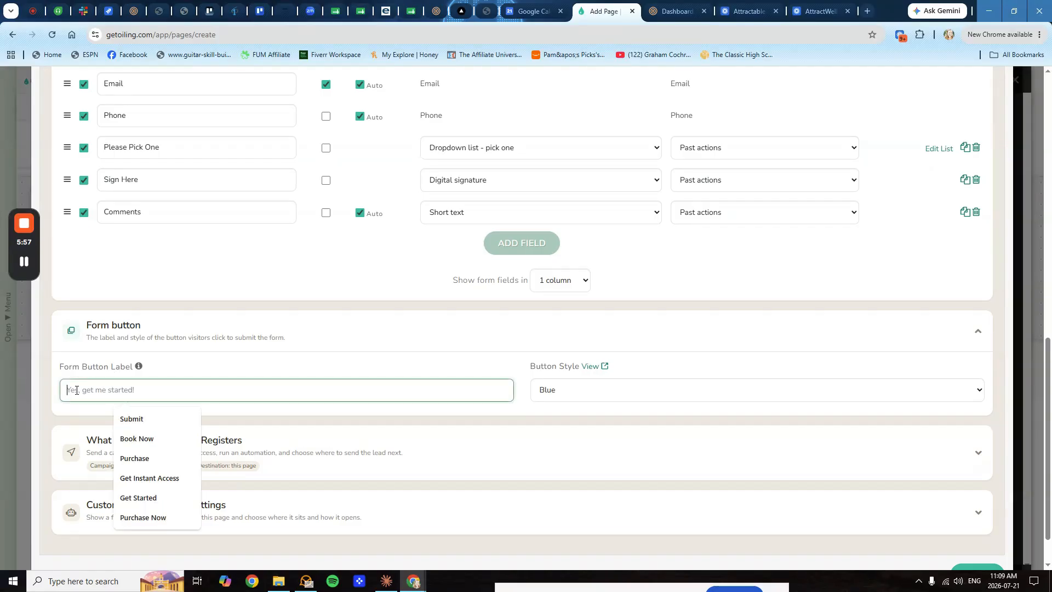
pyautogui.write('Submit')
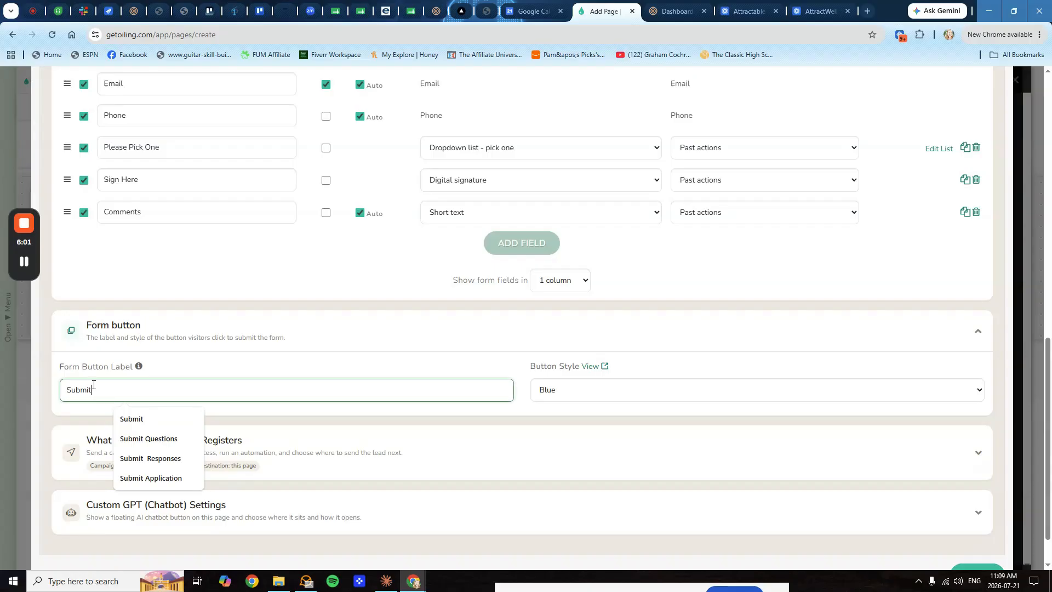
pyautogui.click(544, 391)
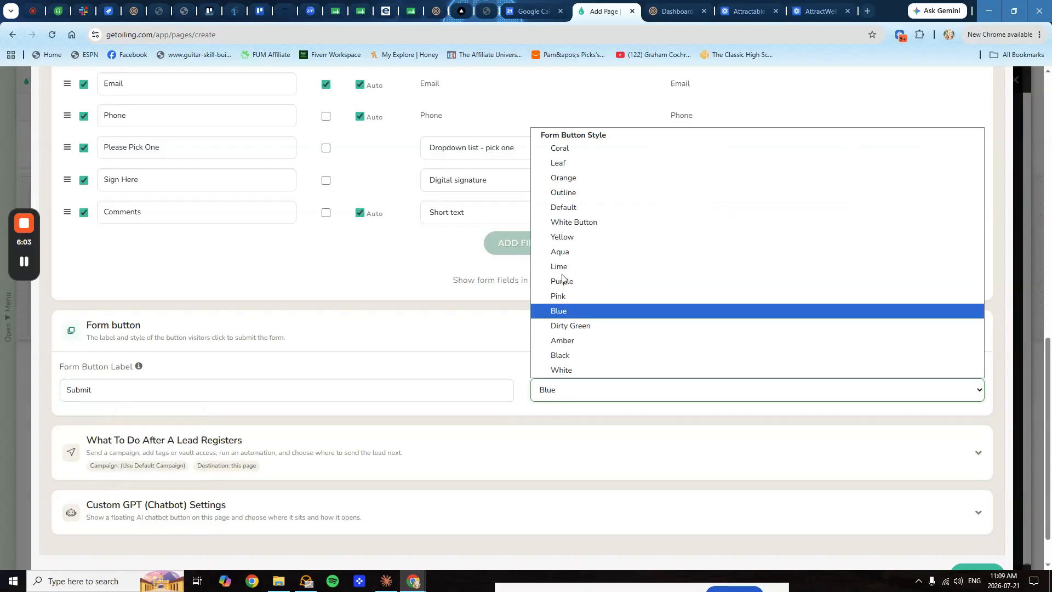
pyautogui.click(559, 148)
# - Examine the campaign, tag, automation, destination and confirmation message options for what happens after a lead registers
pyautogui.scroll(-2, 384, 378)
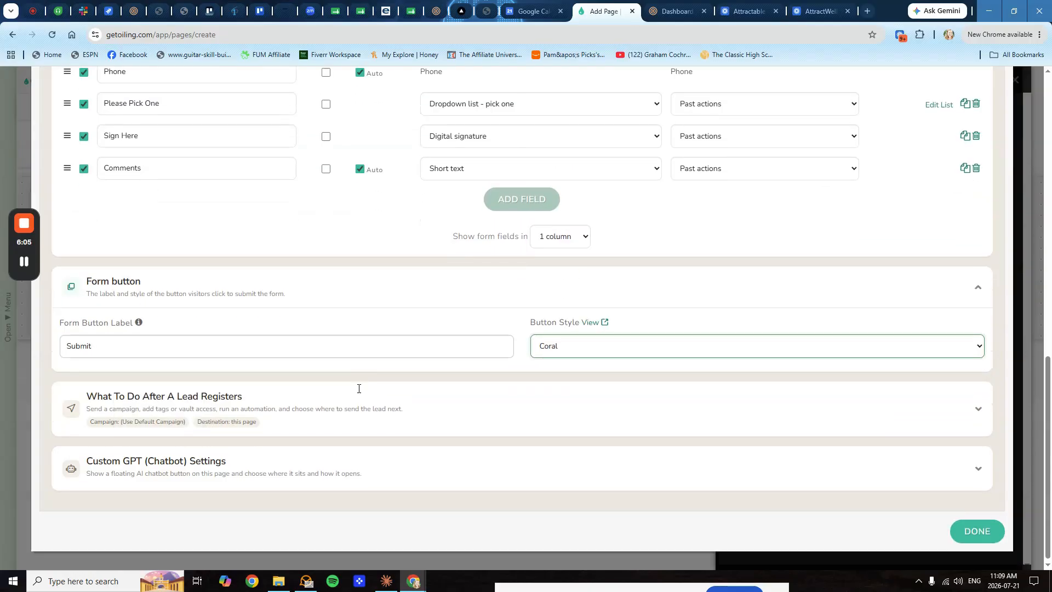
pyautogui.click(135, 404)
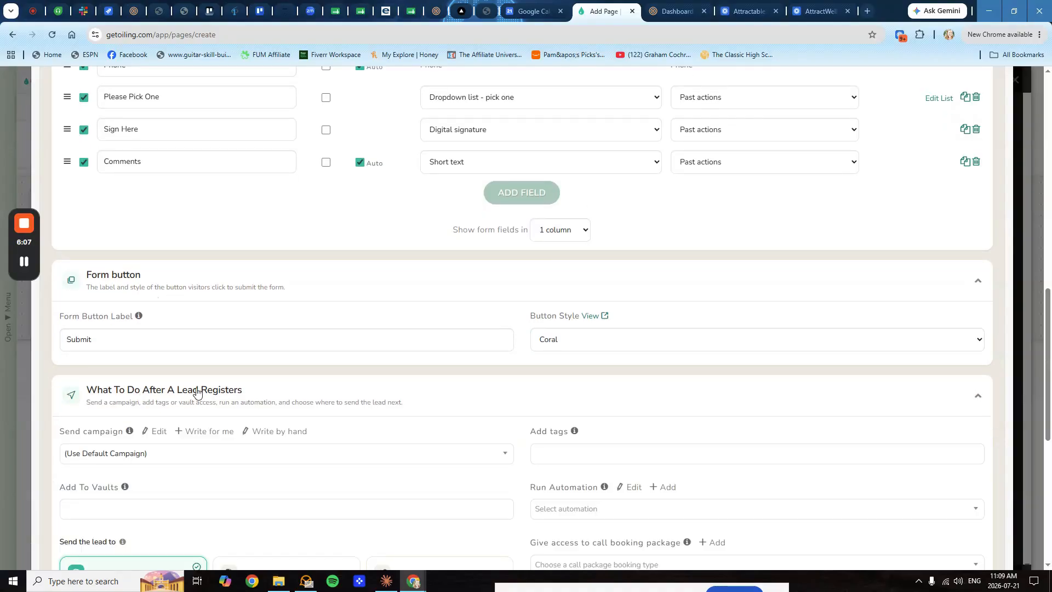
pyautogui.scroll(-3, 197, 386)
pyautogui.scroll(-2, 207, 381)
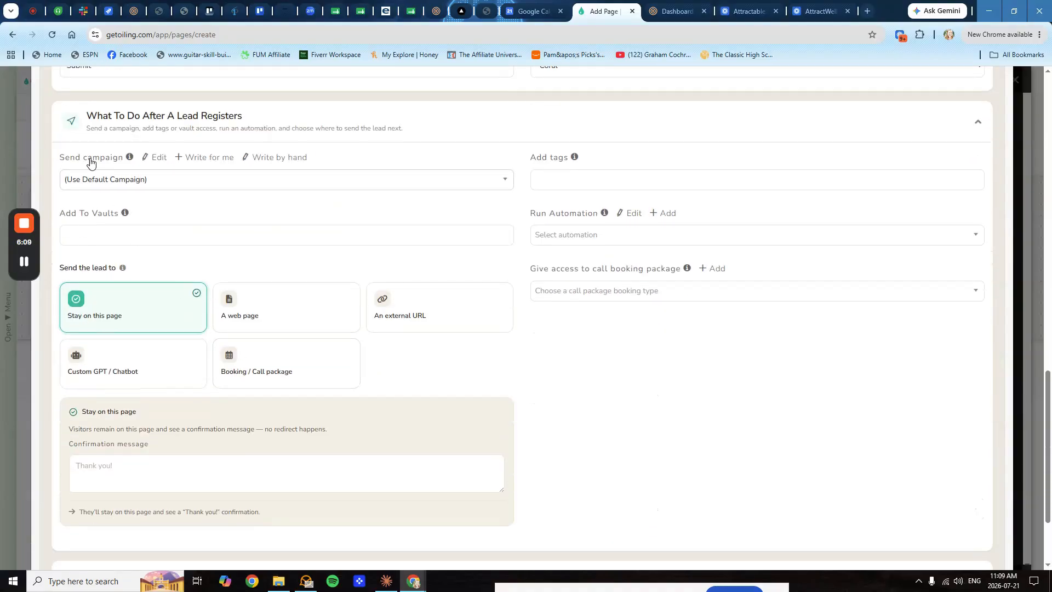
pyautogui.moveTo(96, 165)
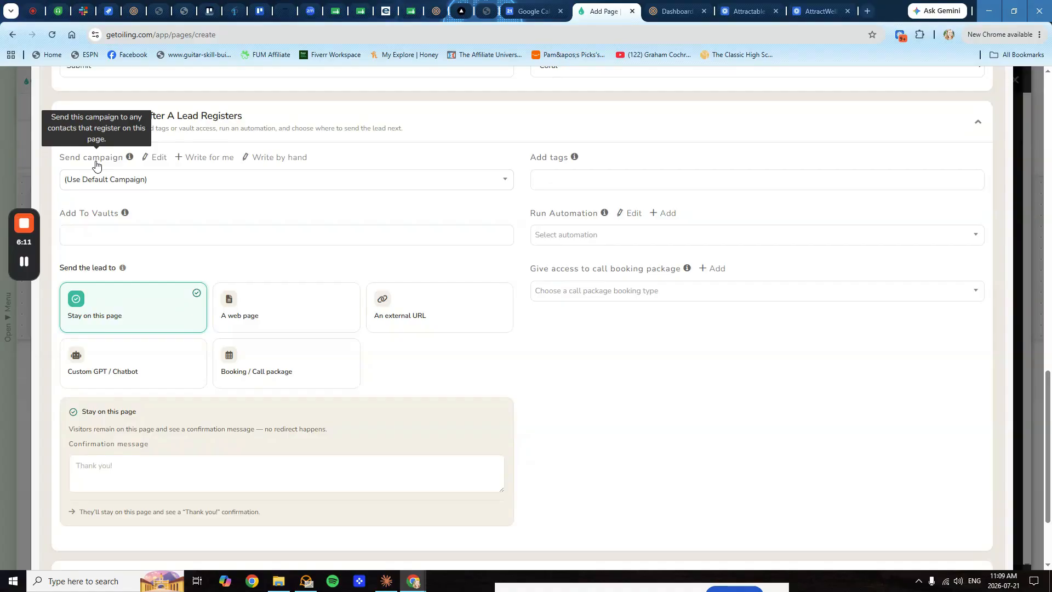
pyautogui.click(98, 180)
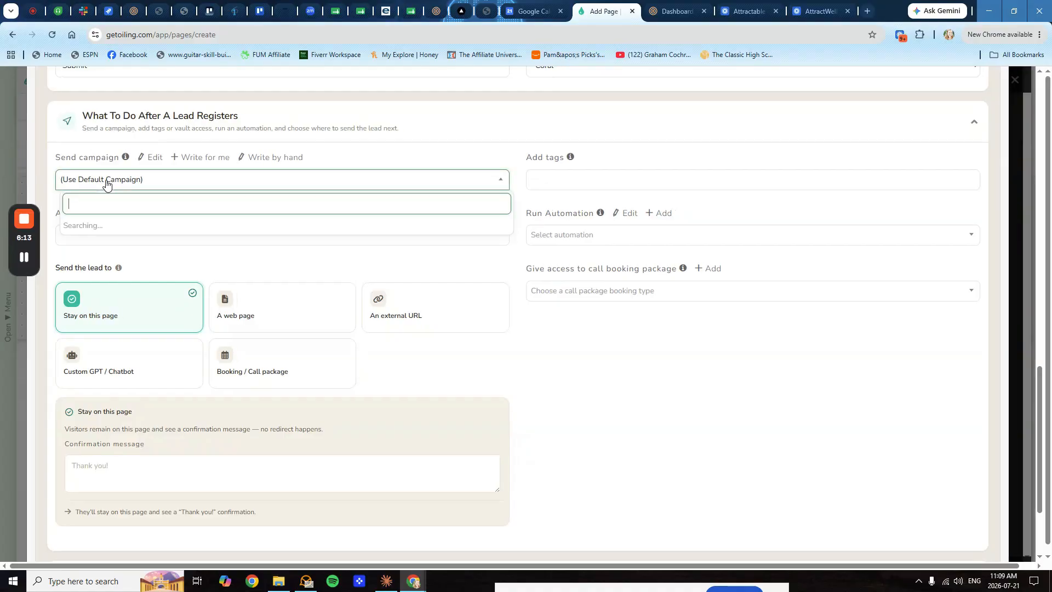
pyautogui.click(89, 164)
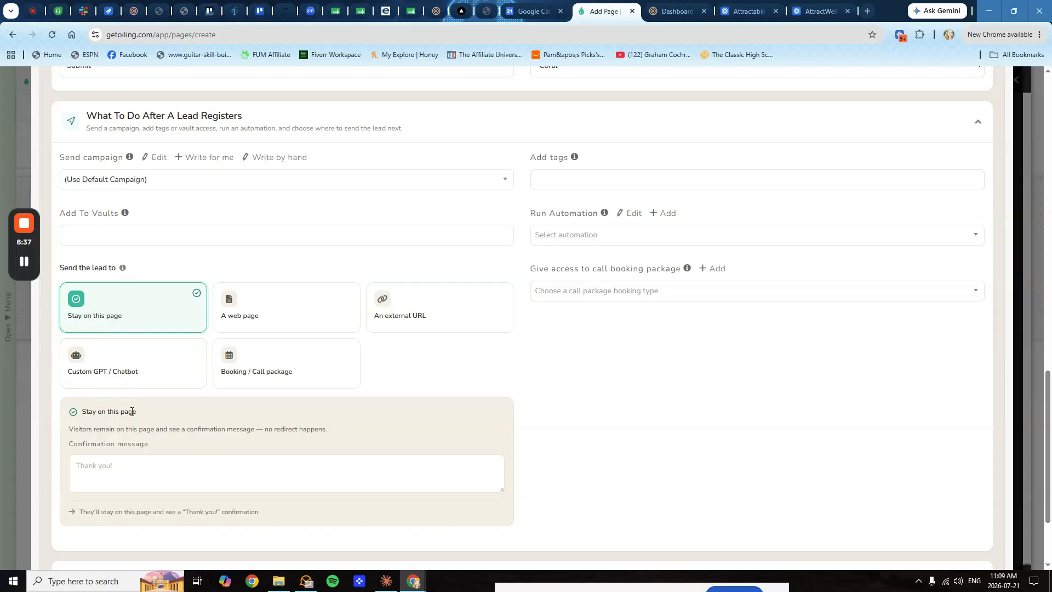
pyautogui.click(80, 470)
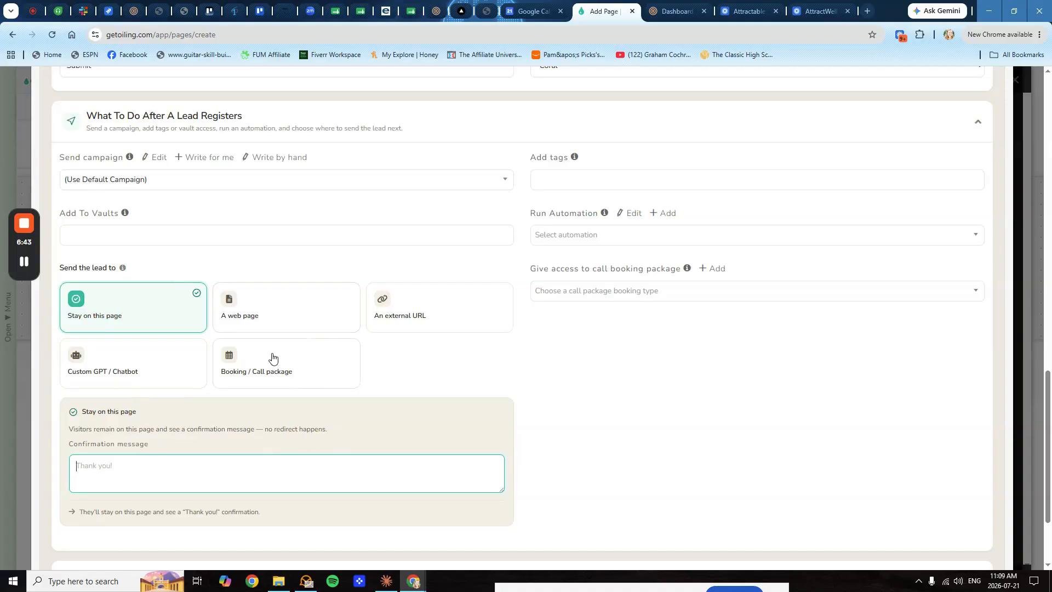
# - Review the lead capture form settings once more and finish them to return to the page editor
pyautogui.scroll(1, 273, 360)
pyautogui.scroll(5, 272, 360)
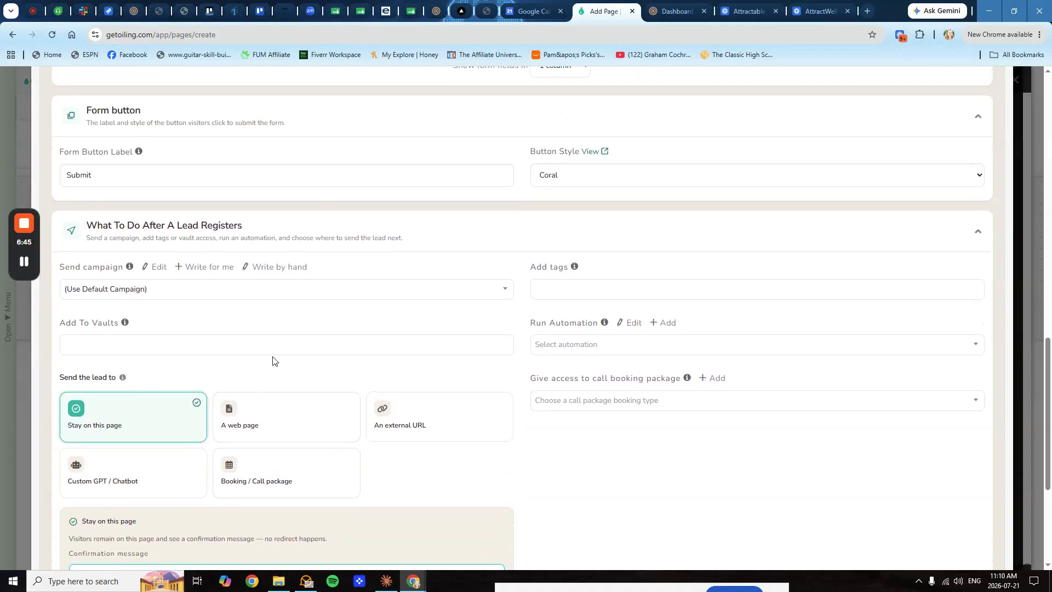
pyautogui.scroll(5, 273, 360)
pyautogui.scroll(-13, 273, 360)
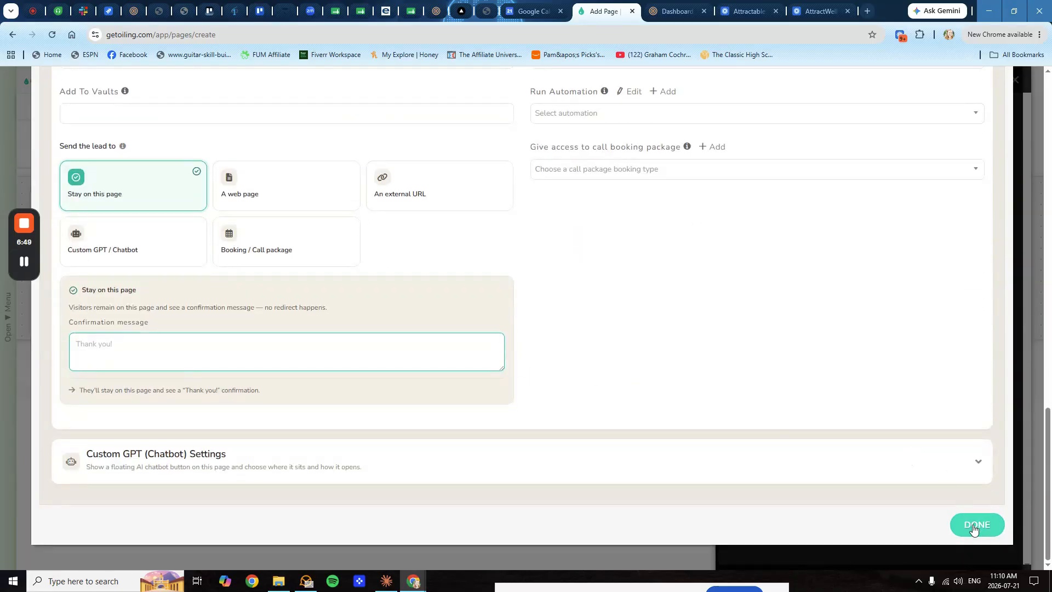
pyautogui.click(974, 526)
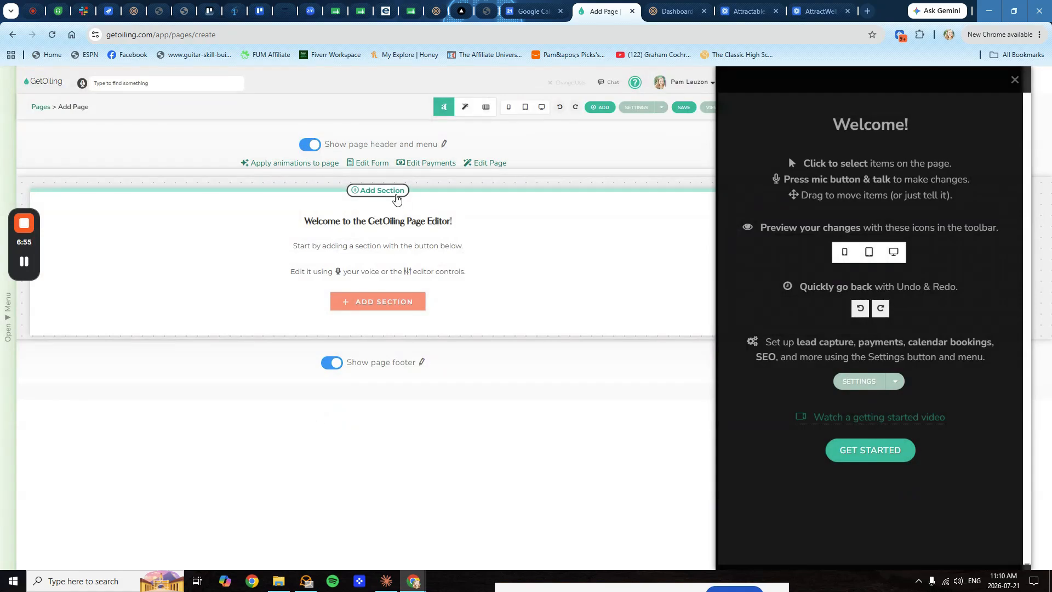
# - Add a one-column section with filler text to the blank page
pyautogui.click(395, 192)
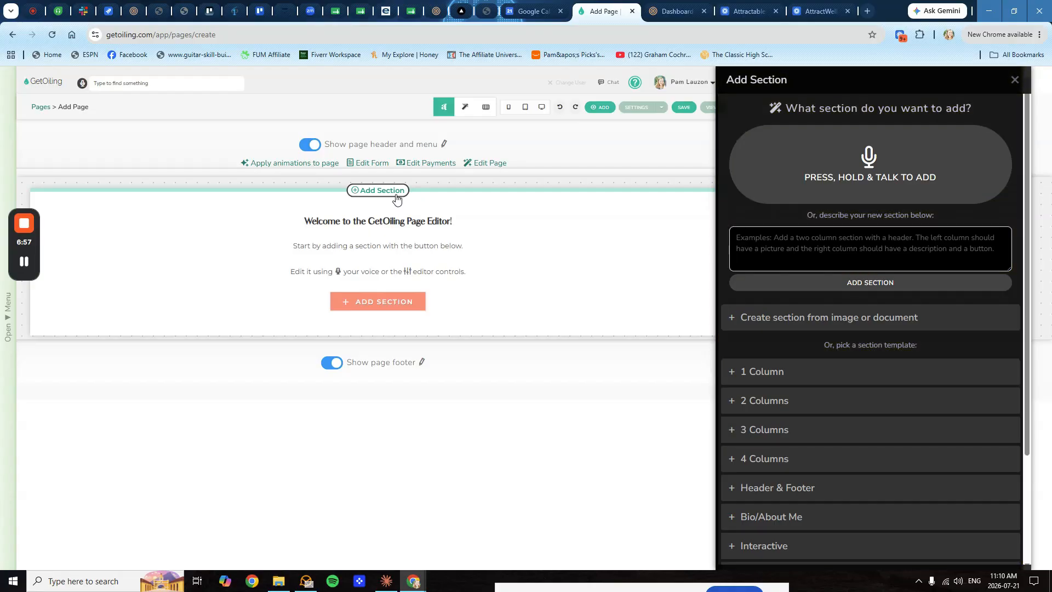
pyautogui.click(760, 380)
pyautogui.click(781, 449)
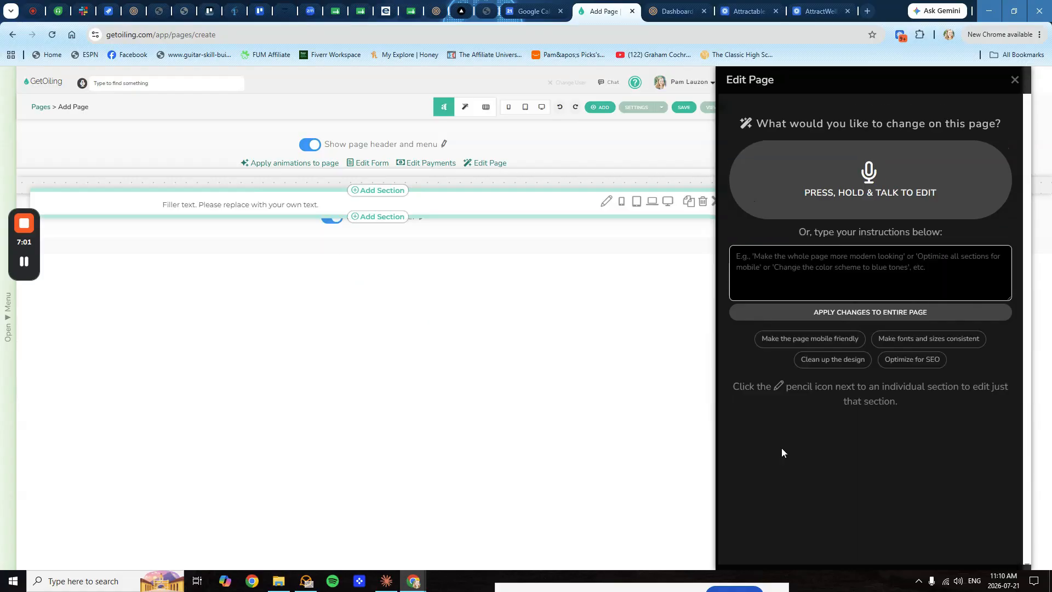
# - Insert the lead capture form below the filler text in the new section and apply the content change
pyautogui.doubleClick(230, 204)
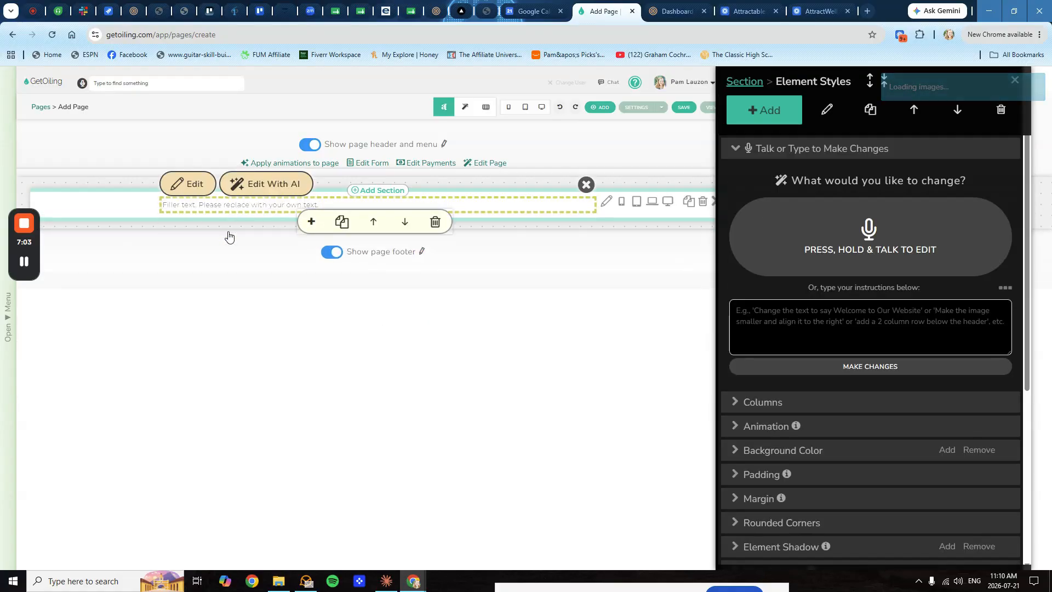
pyautogui.click(257, 170)
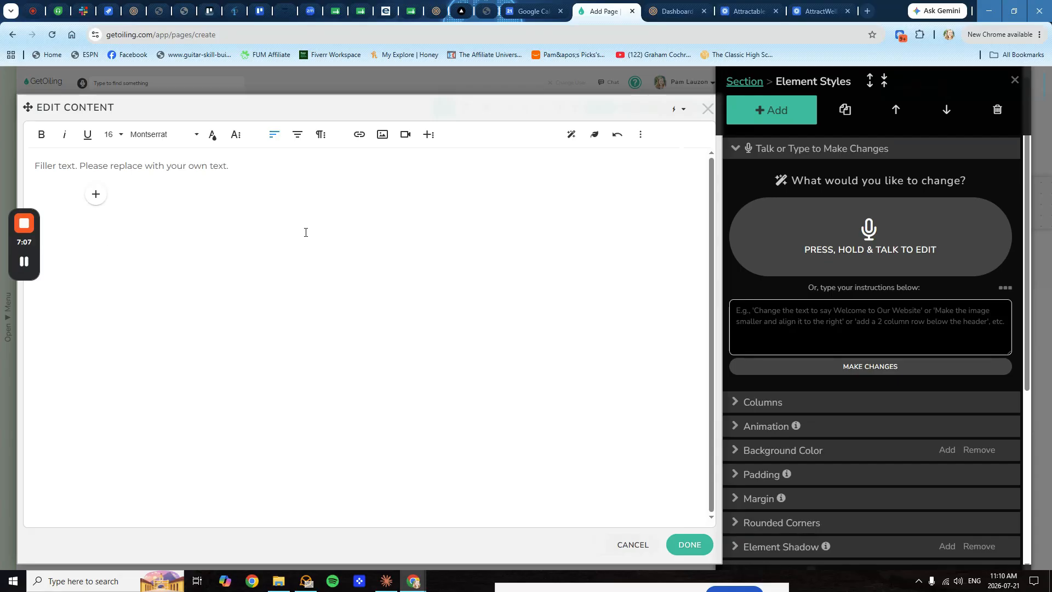
pyautogui.click(779, 115)
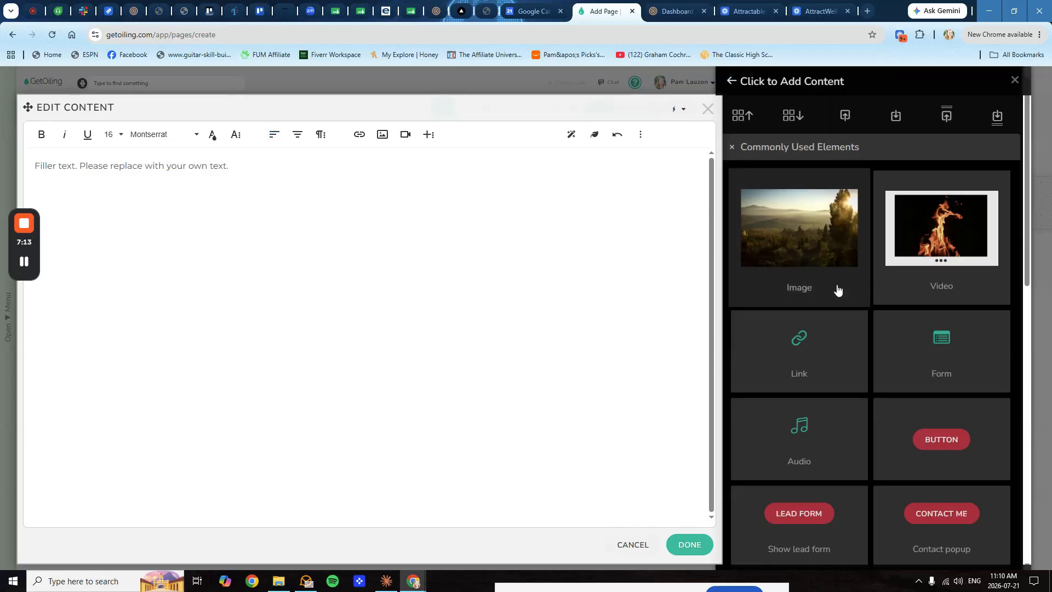
pyautogui.click(949, 357)
pyautogui.click(492, 375)
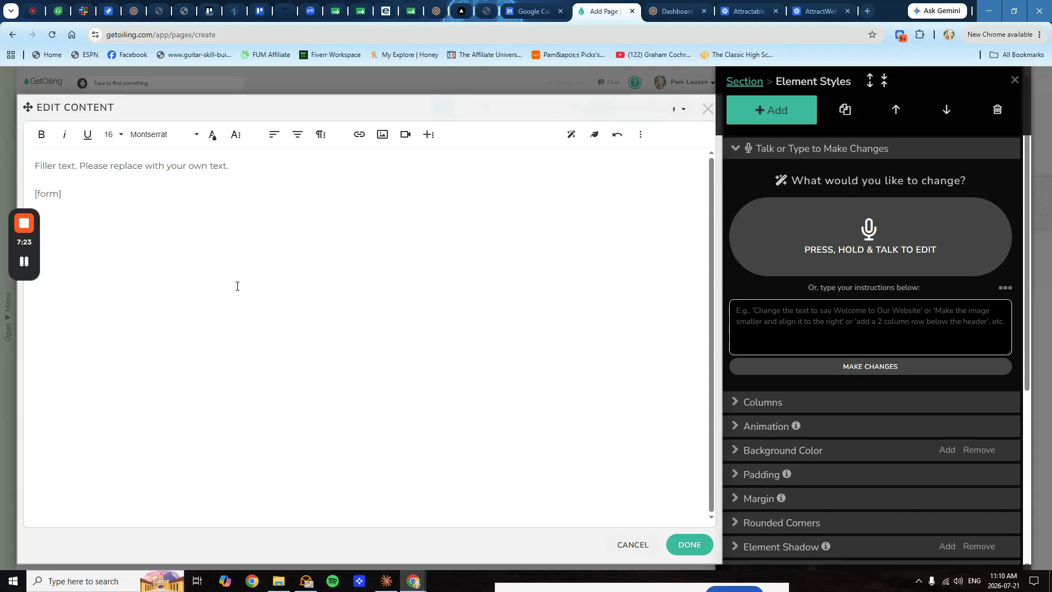
pyautogui.click(684, 543)
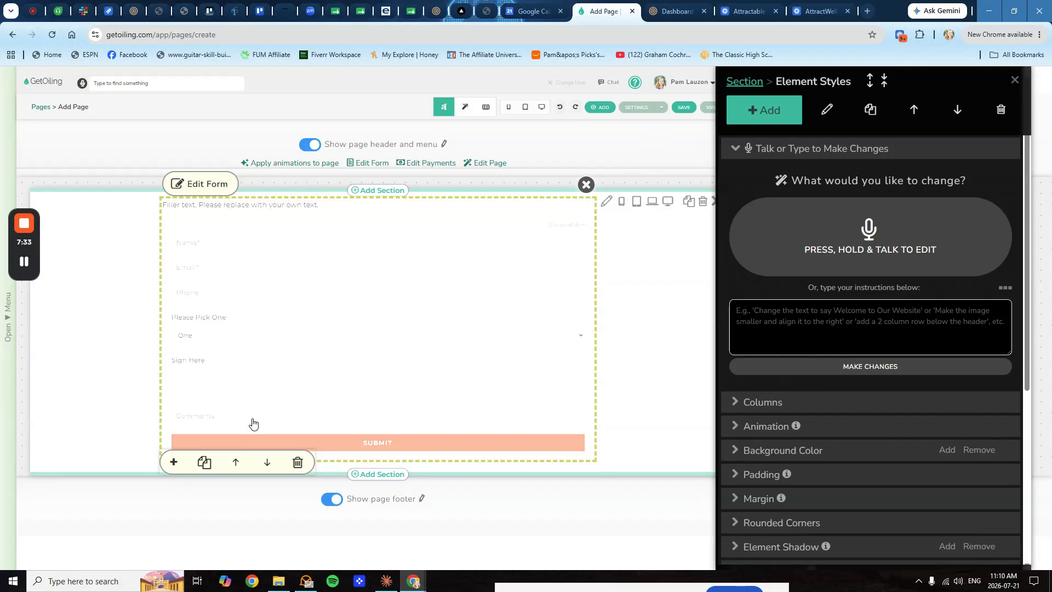
pyautogui.click(595, 182)
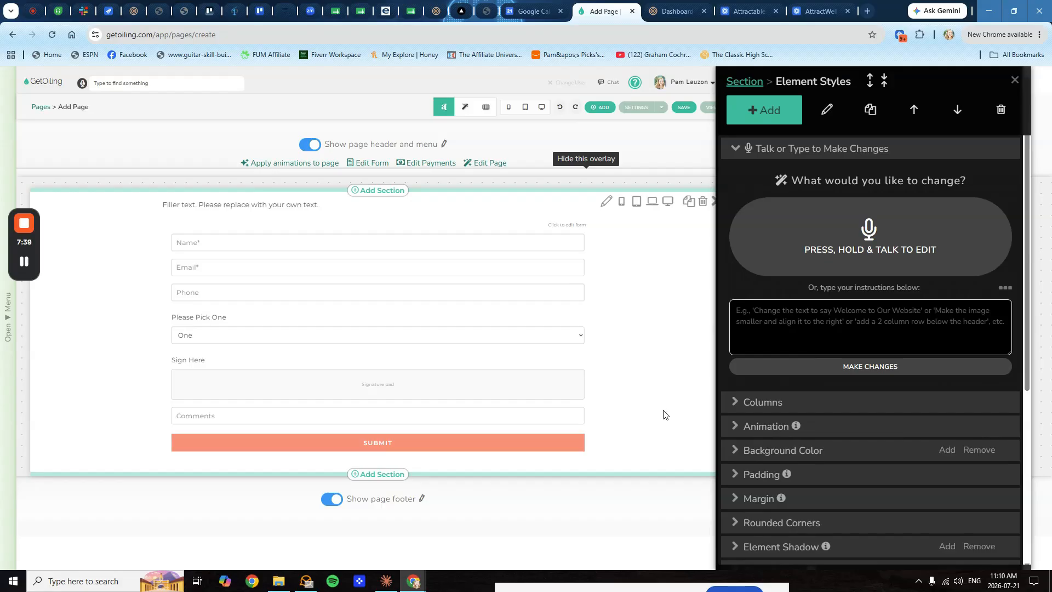
# - Reopen the page's lead settings and set the lead capture form to show in a popup
pyautogui.click(636, 107)
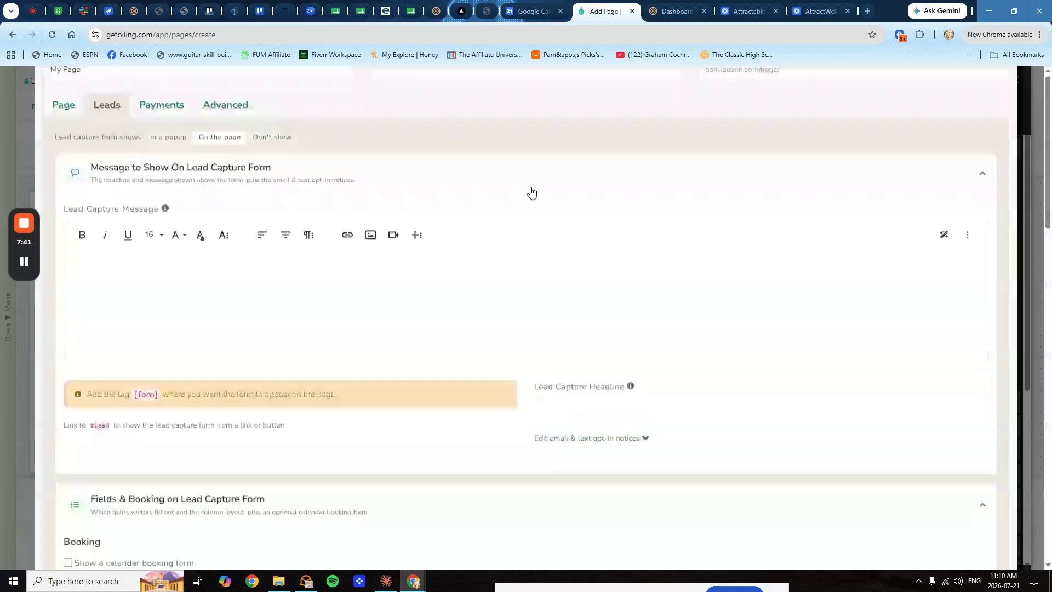
pyautogui.click(164, 219)
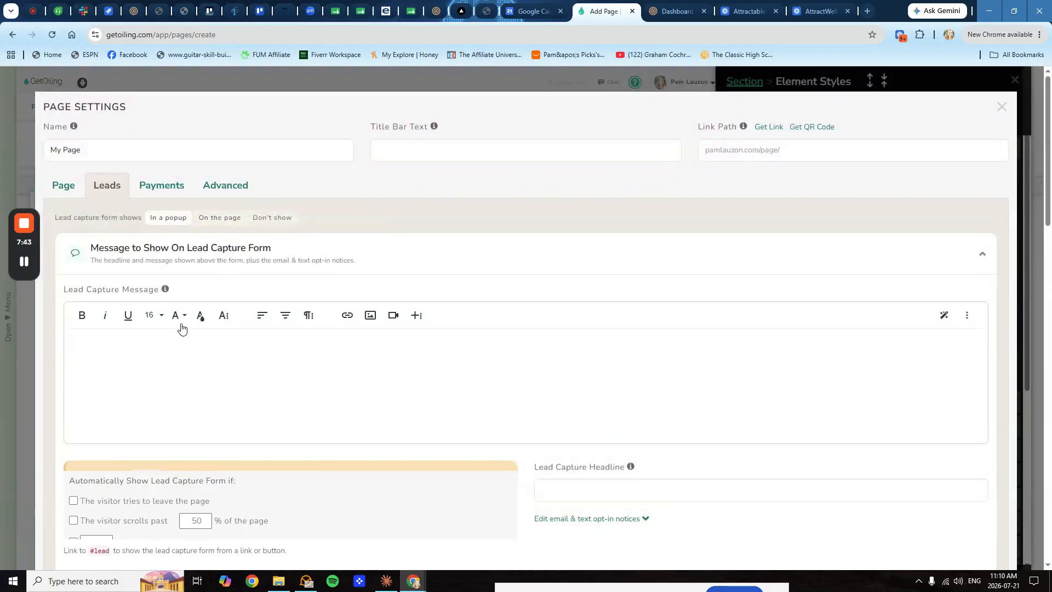
# - Insert the "50 Chat GPT Prompts" tablet image from the saved images into the lead capture message
pyautogui.scroll(-15, 643, 505)
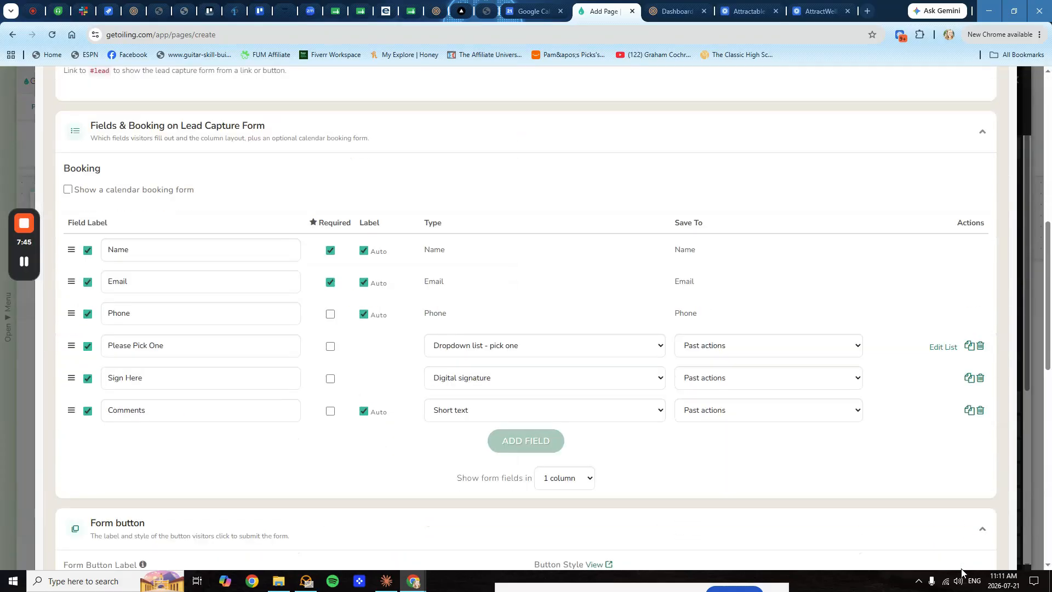
pyautogui.scroll(-2, 963, 548)
pyautogui.scroll(15, 404, 319)
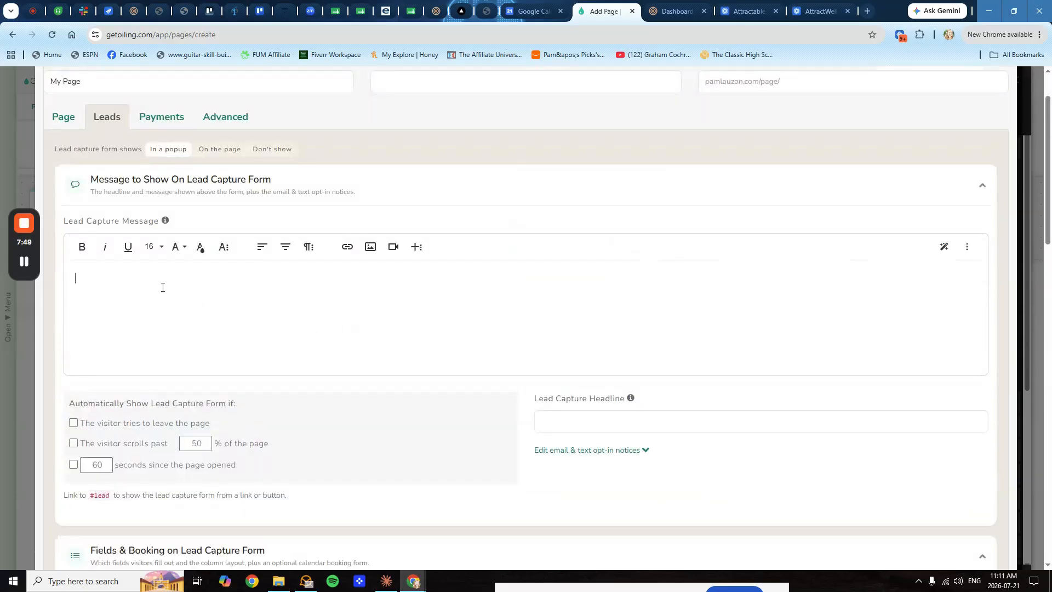
pyautogui.click(370, 247)
pyautogui.click(398, 268)
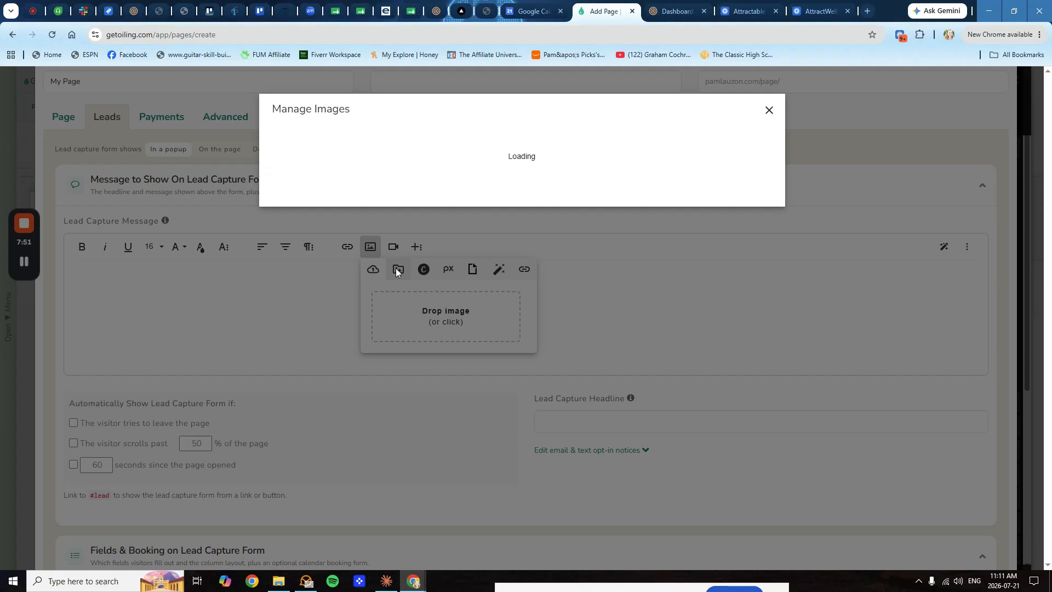
pyautogui.scroll(-2, 469, 342)
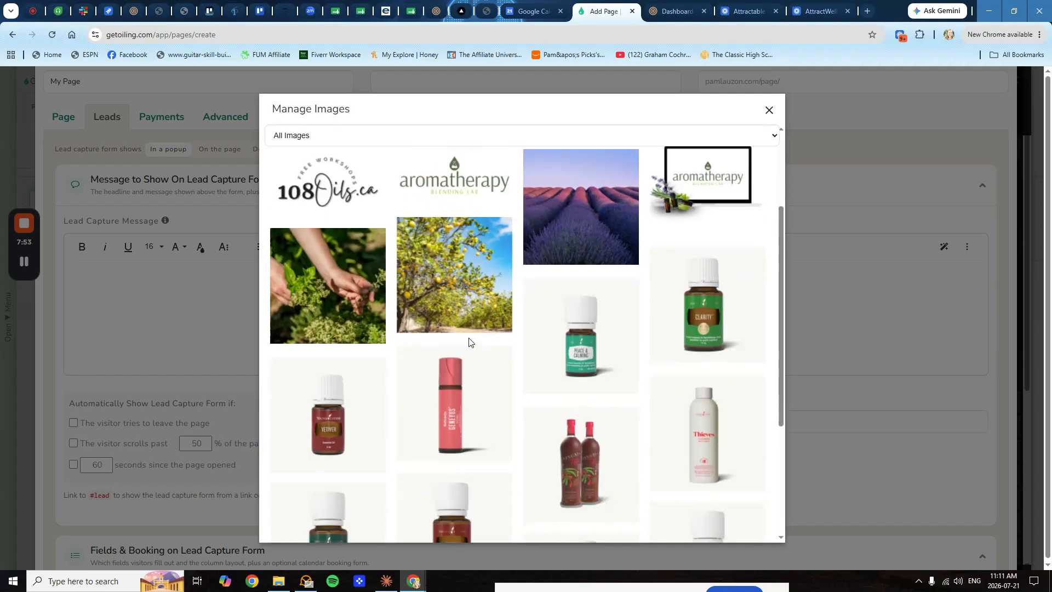
pyautogui.scroll(-15, 470, 341)
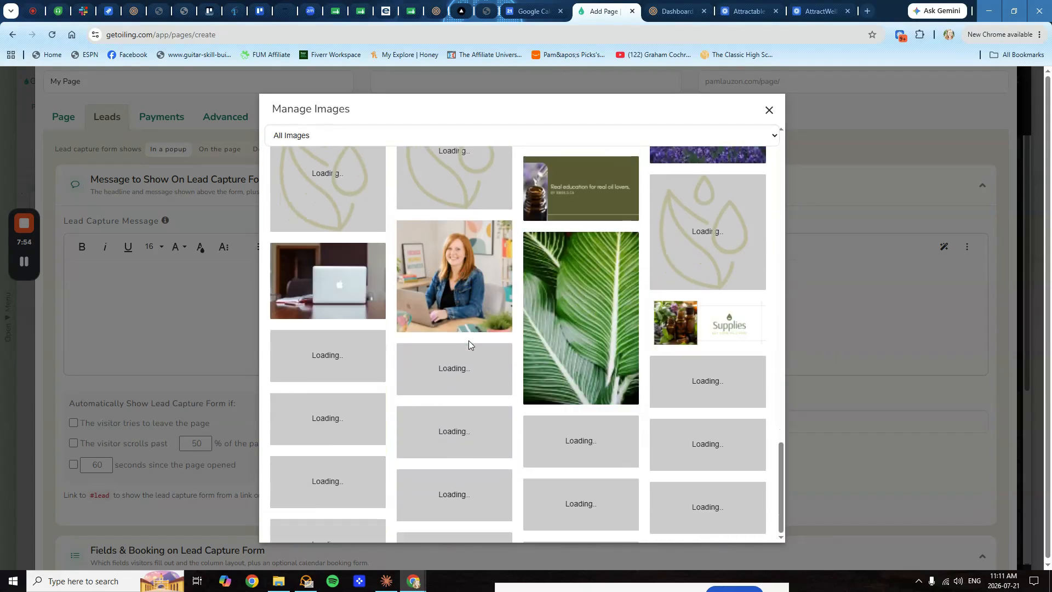
pyautogui.scroll(-5, 469, 341)
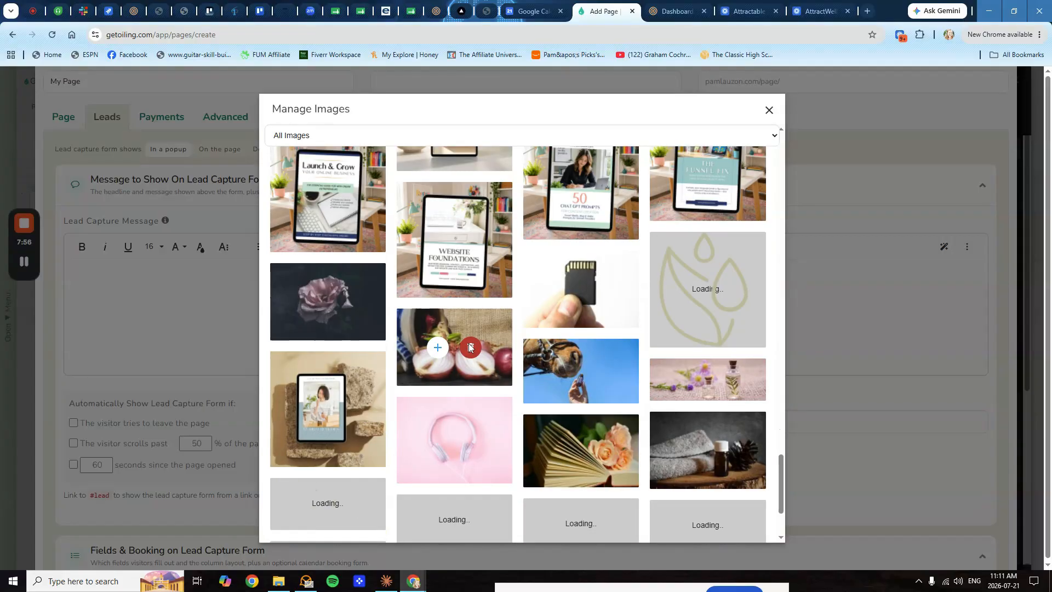
pyautogui.scroll(3, 467, 342)
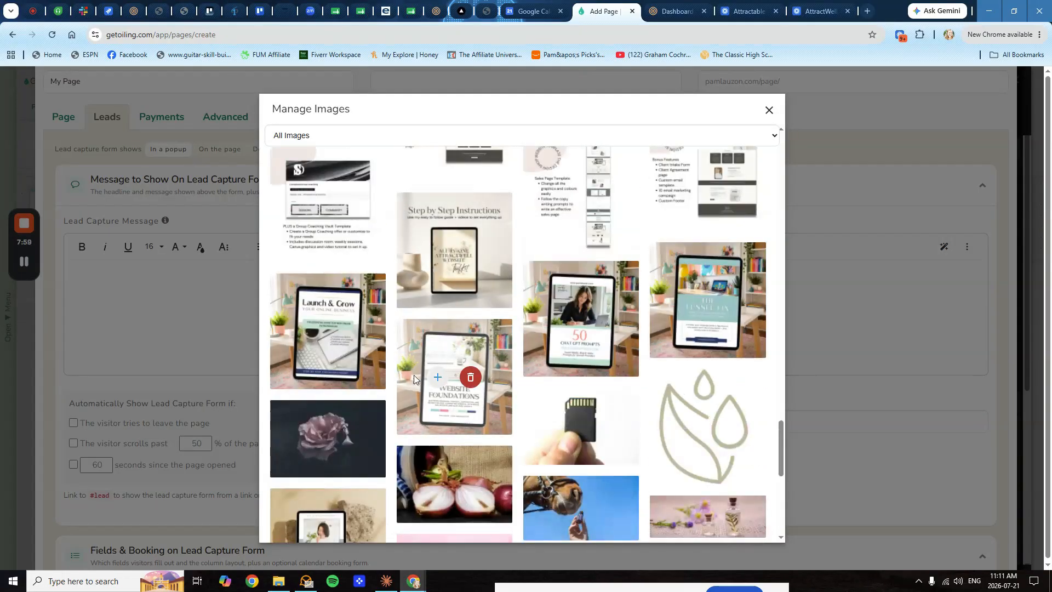
pyautogui.click(565, 319)
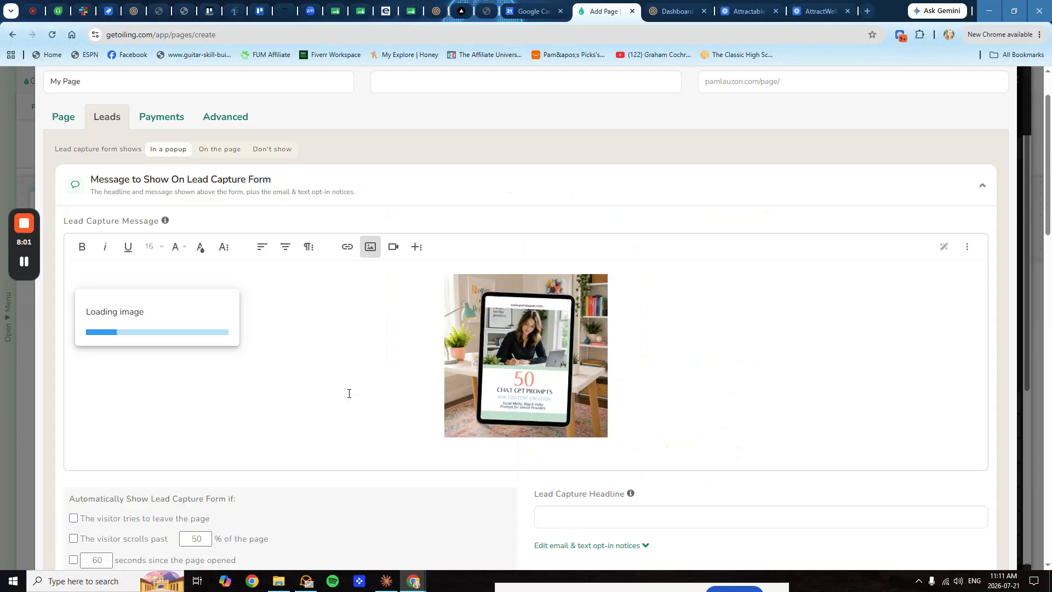
# - Align the image in the lead capture message to the left and enlarge it
pyautogui.click(474, 295)
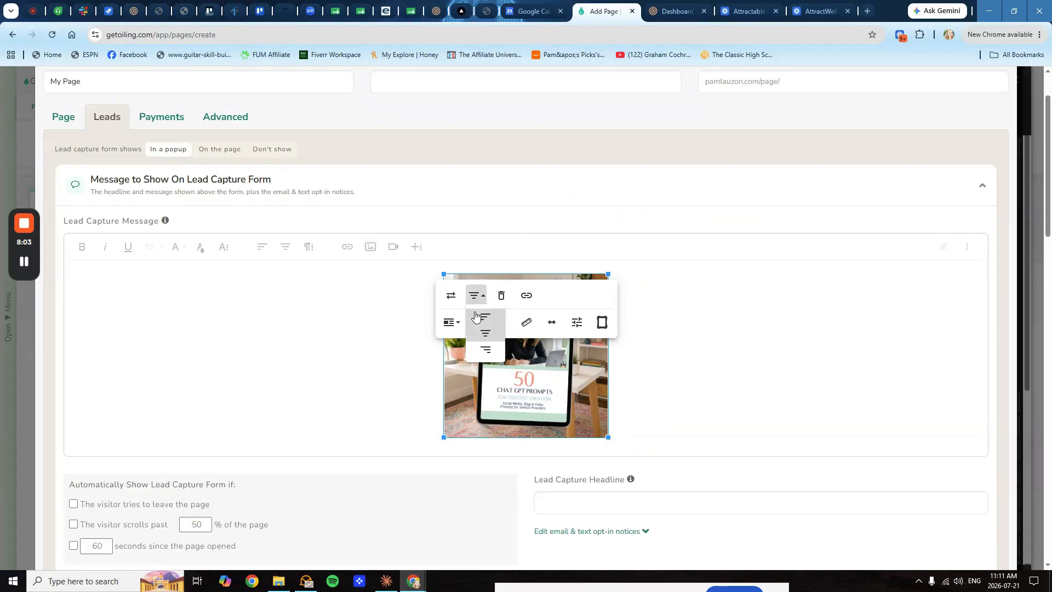
pyautogui.click(475, 317)
pyautogui.moveTo(241, 437); pyautogui.dragTo(345, 495)
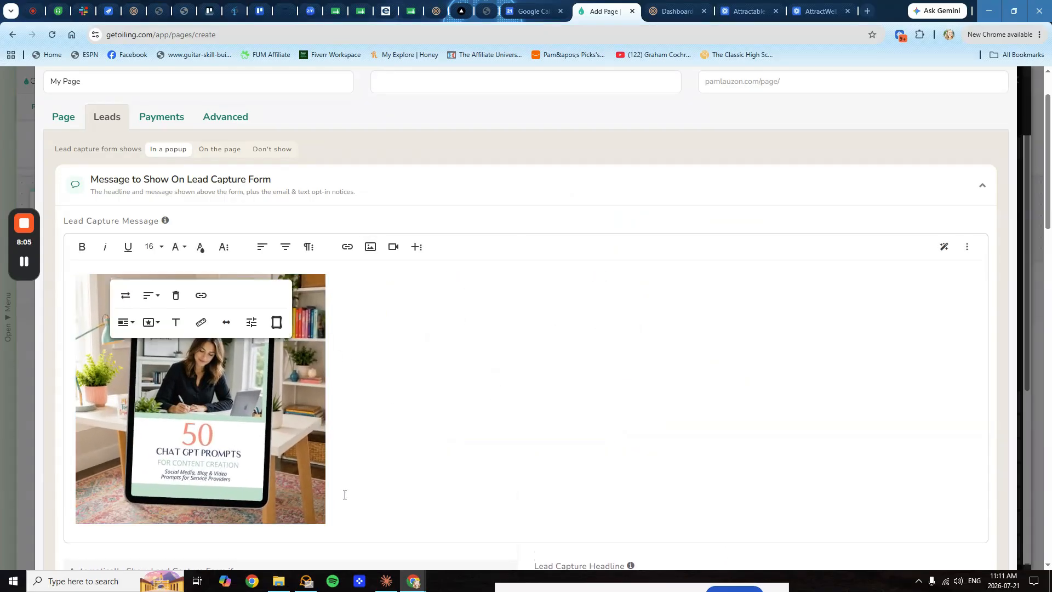
pyautogui.click(362, 296)
# - Set the lead capture headline to "Get The Ebook Now" and finish the page settings
pyautogui.scroll(-2, 400, 373)
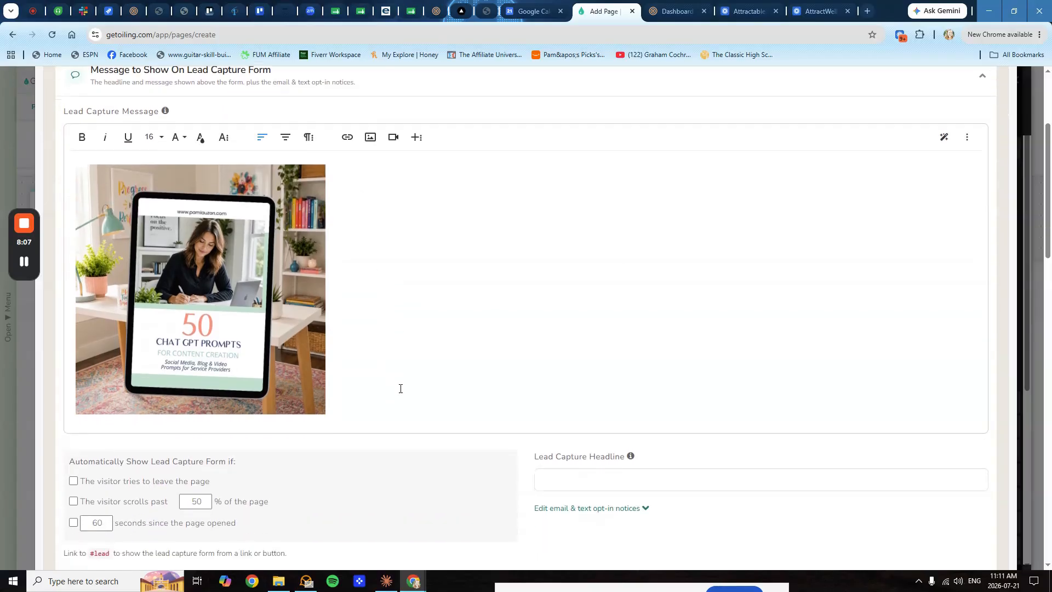
pyautogui.scroll(-3, 402, 389)
pyautogui.click(556, 312)
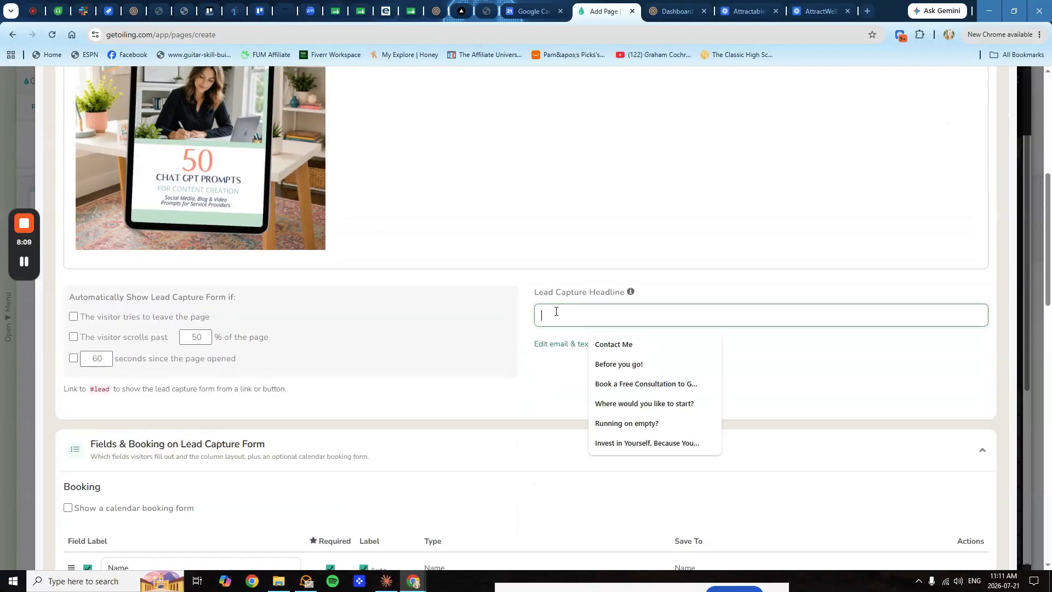
pyautogui.write('Get The E')
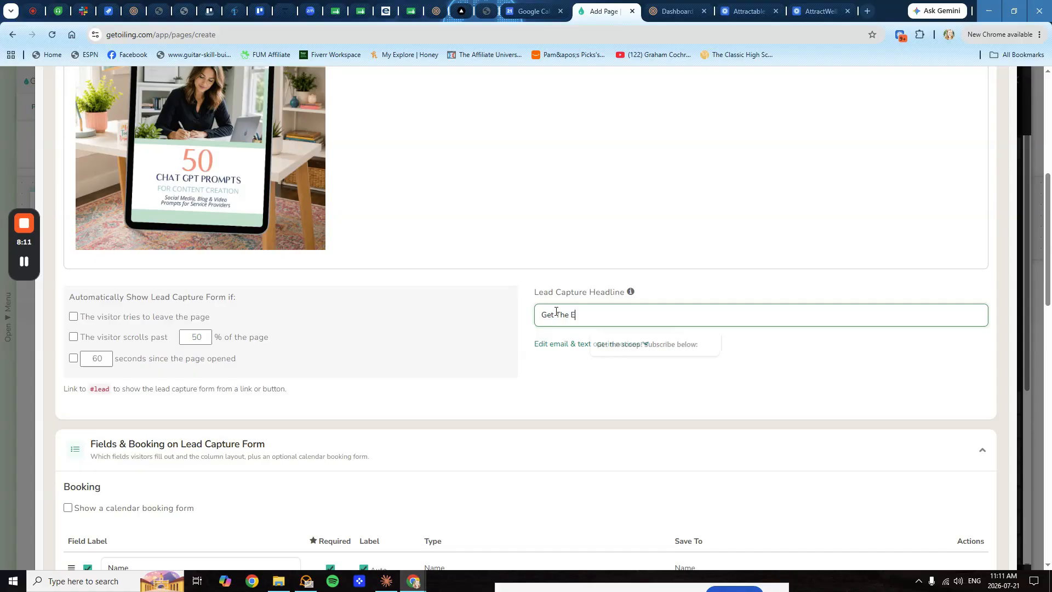
pyautogui.write('book Now')
pyautogui.scroll(-15, 764, 360)
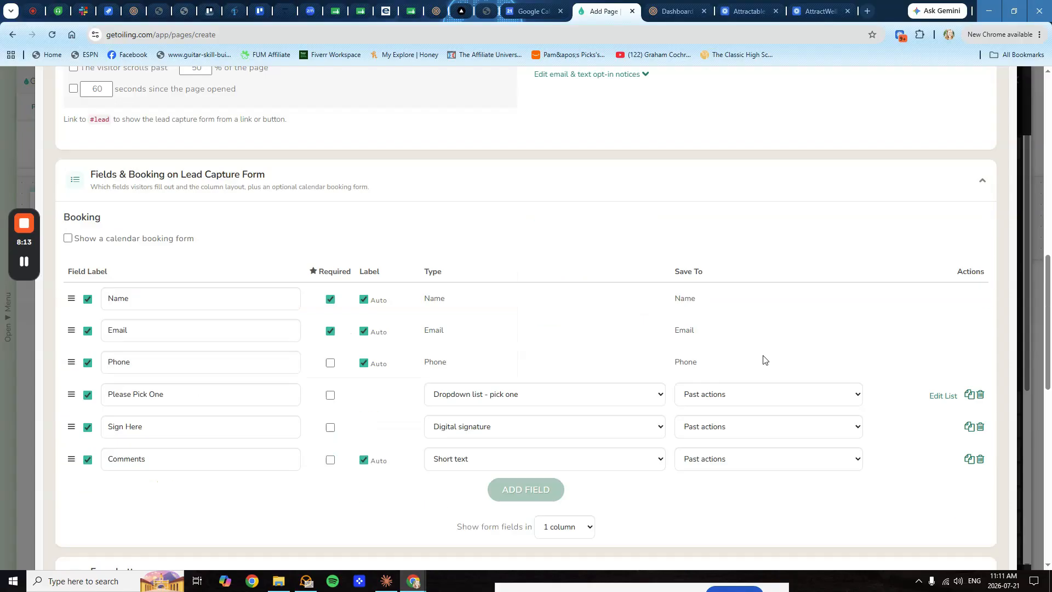
pyautogui.click(979, 524)
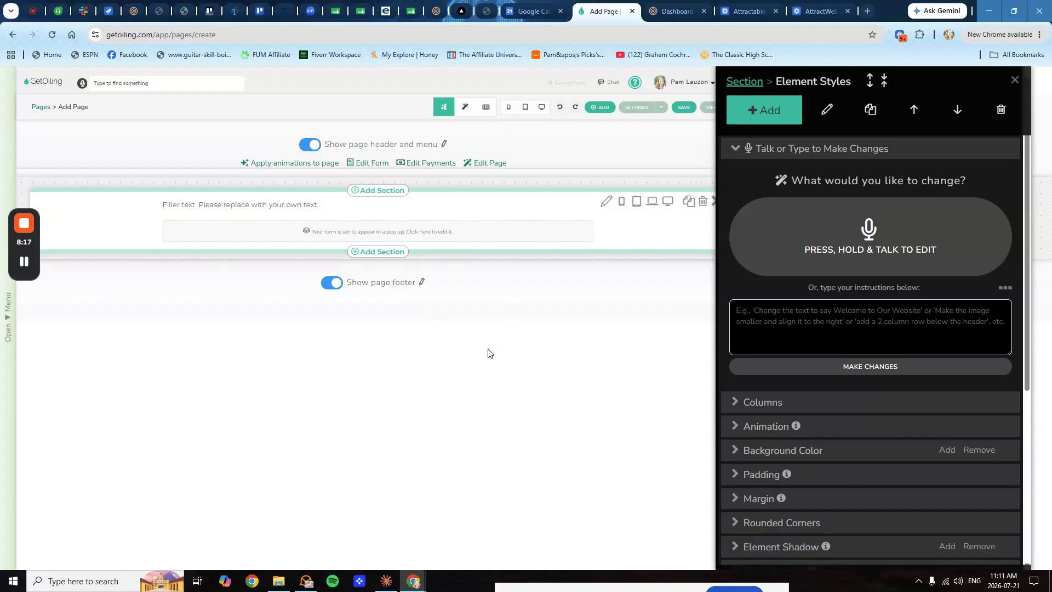
# - Replace the section's filler text above the form placeholder with an Outline-style button
pyautogui.click(417, 227)
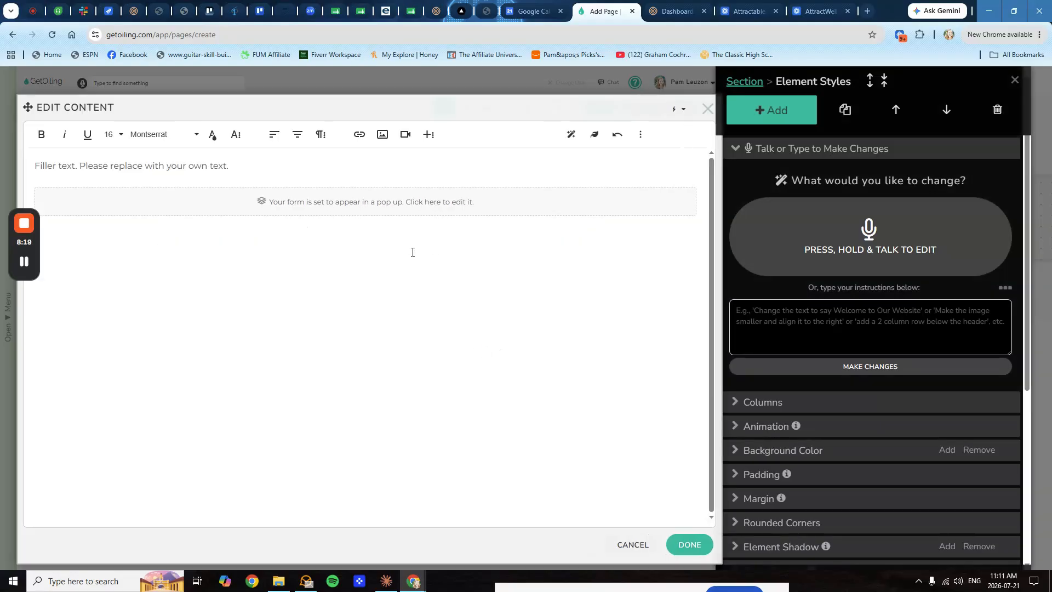
pyautogui.click(368, 204)
pyautogui.moveTo(240, 166); pyautogui.dragTo(18, 166)
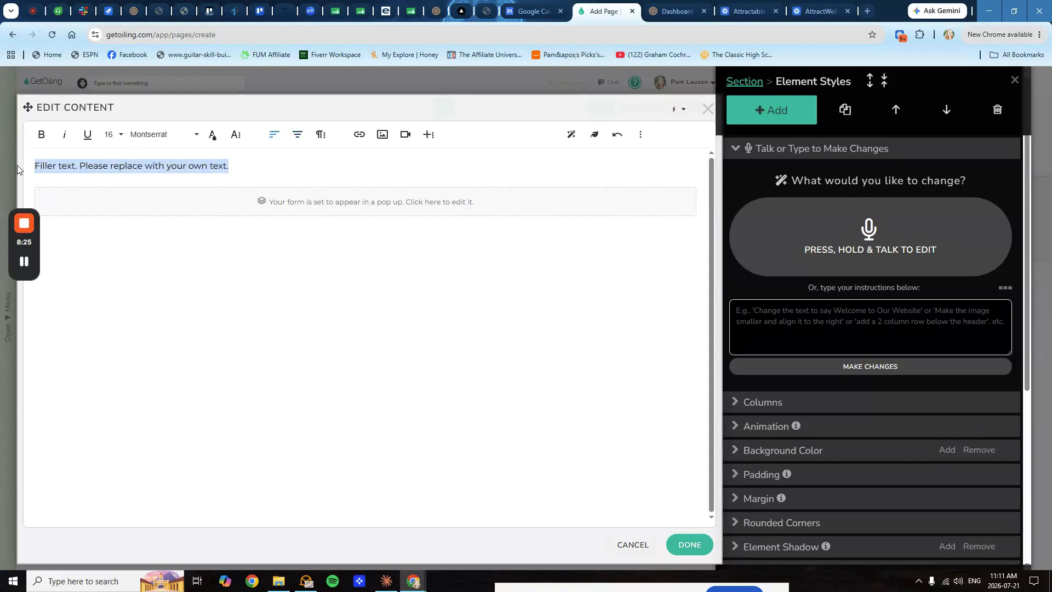
pyautogui.press('BackSpace')
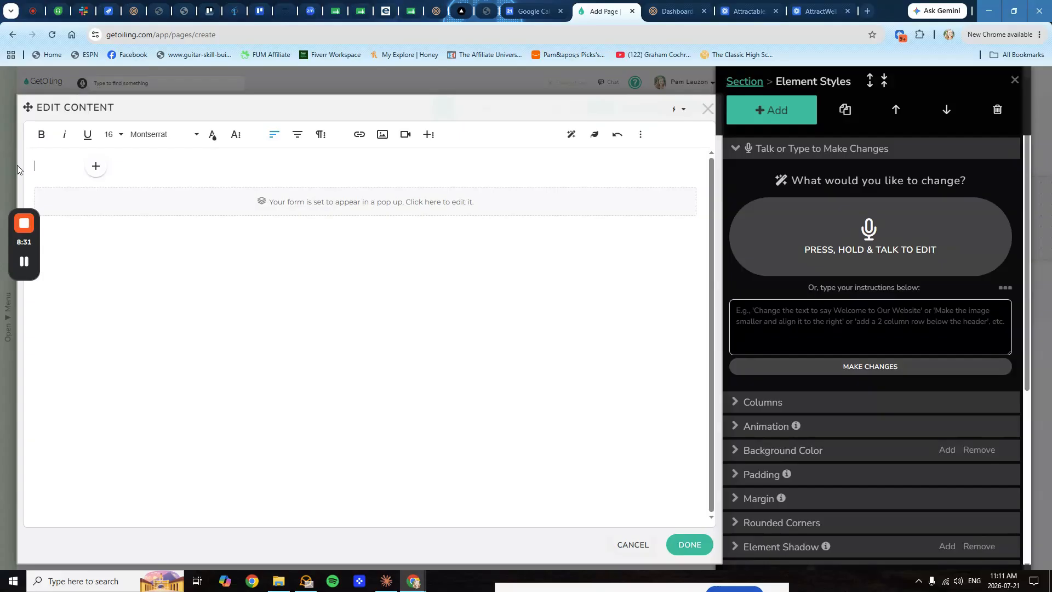
pyautogui.click(429, 136)
pyautogui.click(492, 161)
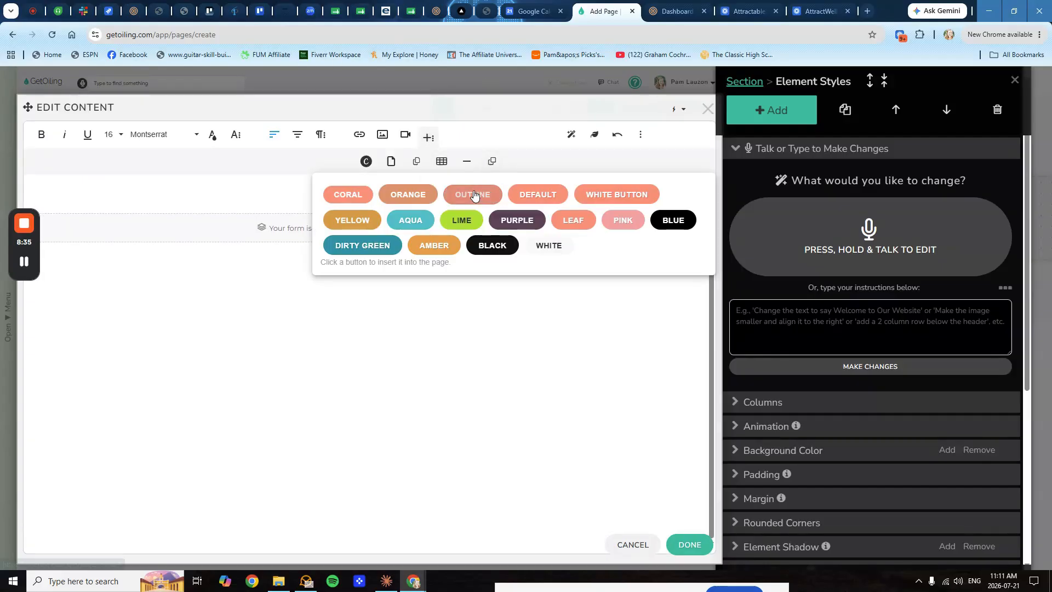
pyautogui.click(474, 194)
# - Label the new button "Click Here to get a copy now", link it to #lead, and apply the content changes
pyautogui.click(58, 205)
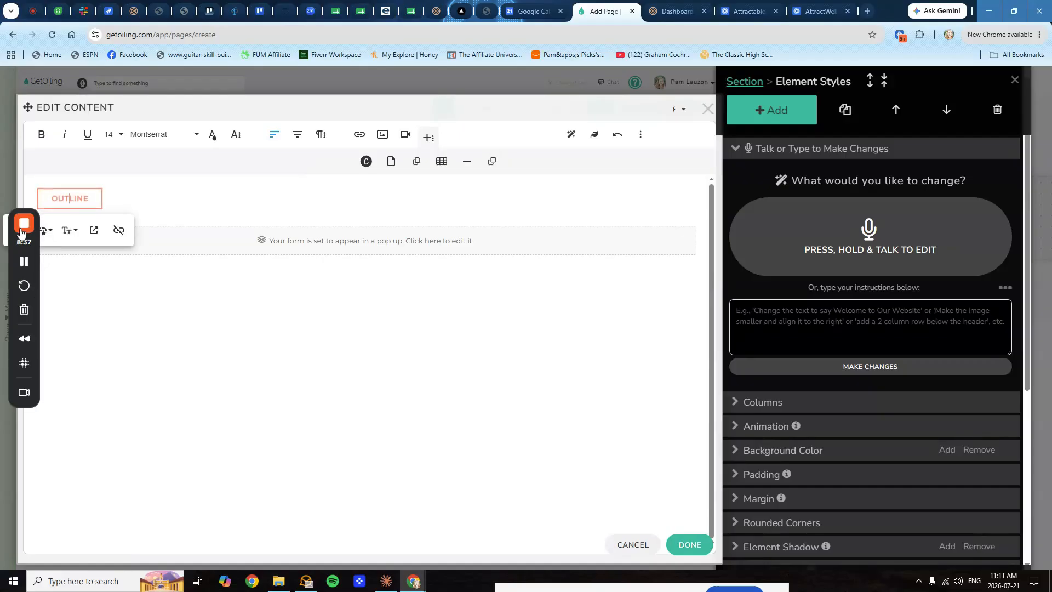
pyautogui.click(22, 224)
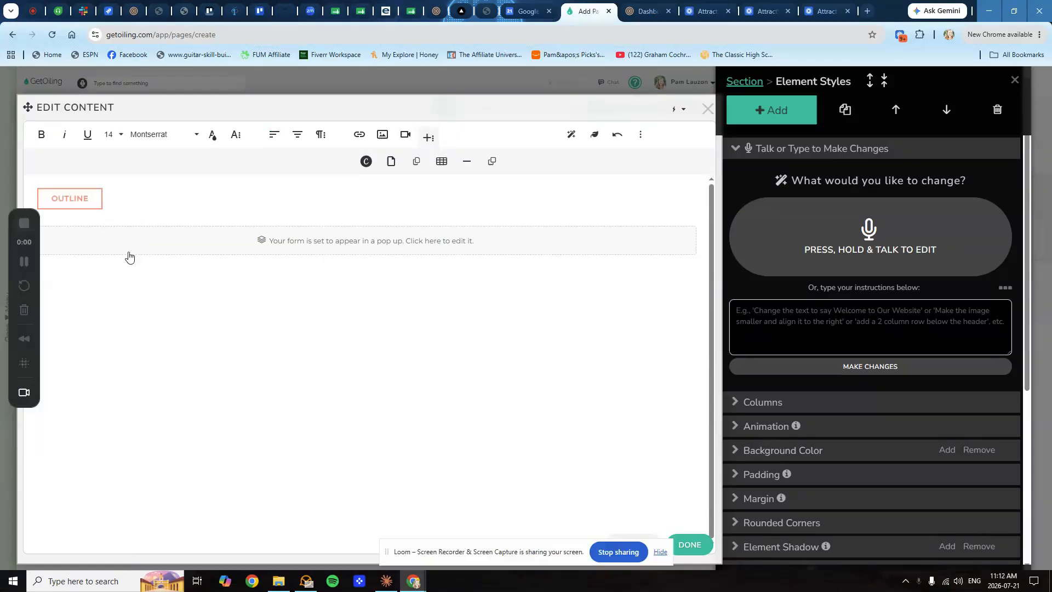
pyautogui.click(68, 206)
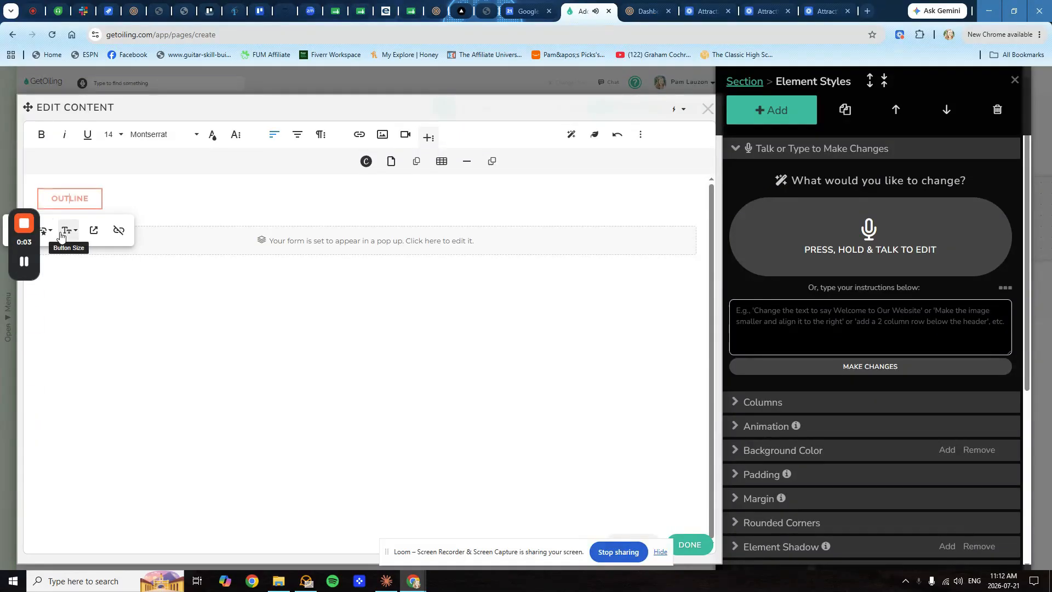
pyautogui.moveTo(34, 266)
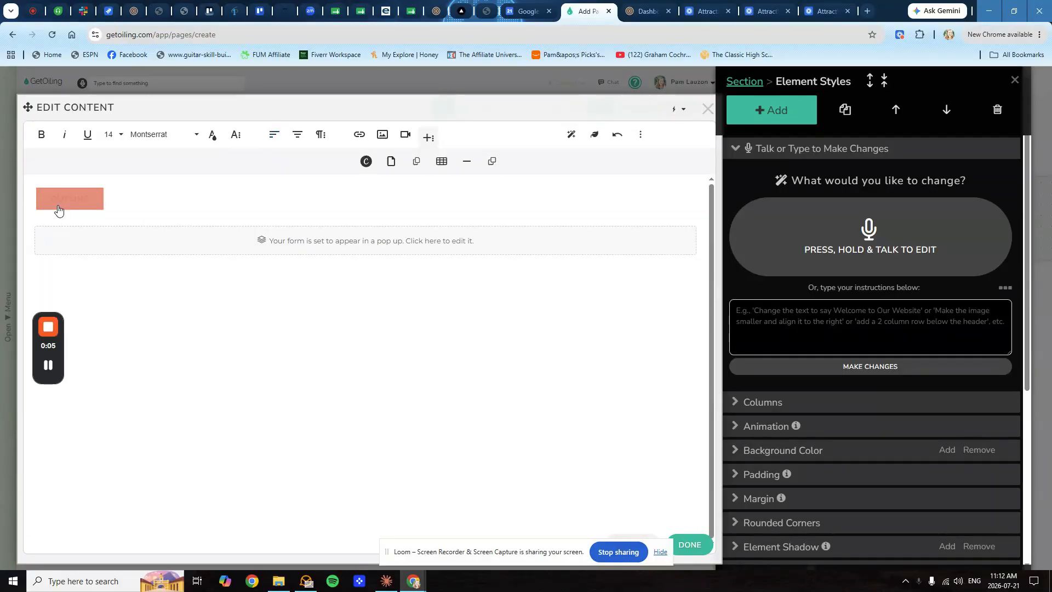
pyautogui.click(14, 227)
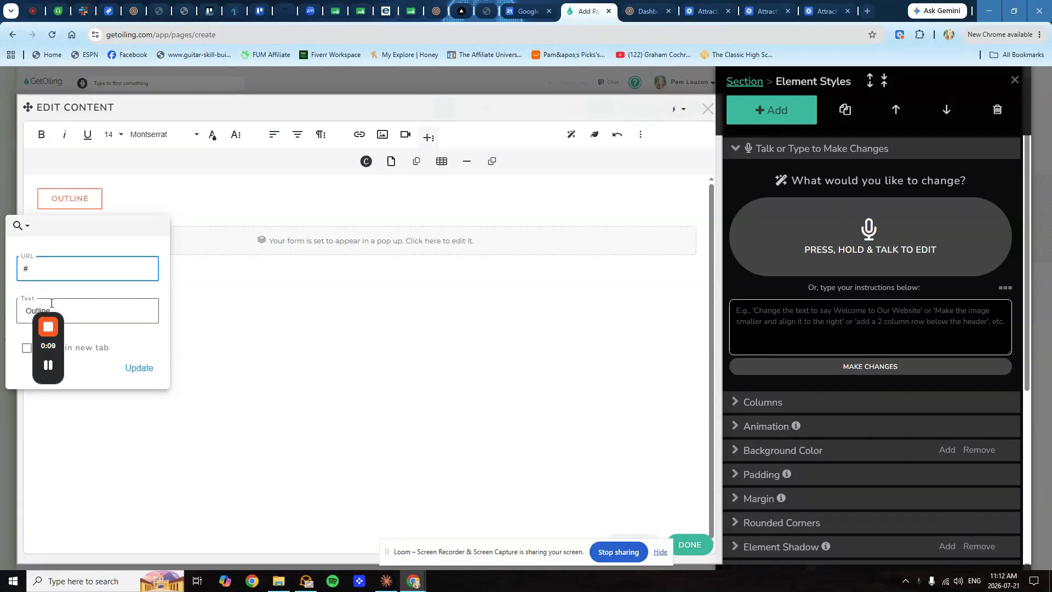
pyautogui.moveTo(63, 311); pyautogui.dragTo(20, 308)
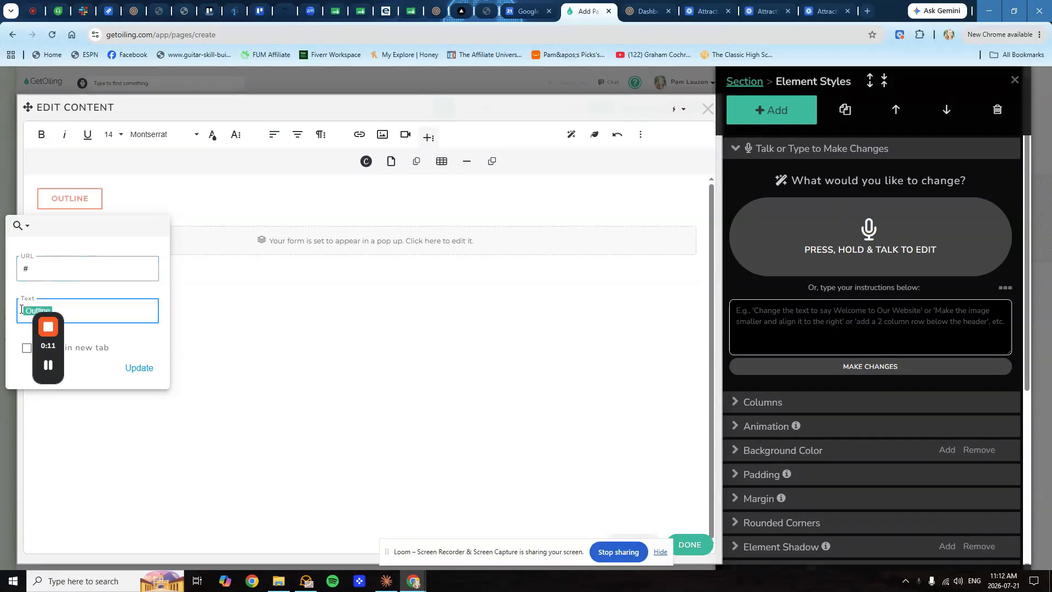
pyautogui.write('Click ')
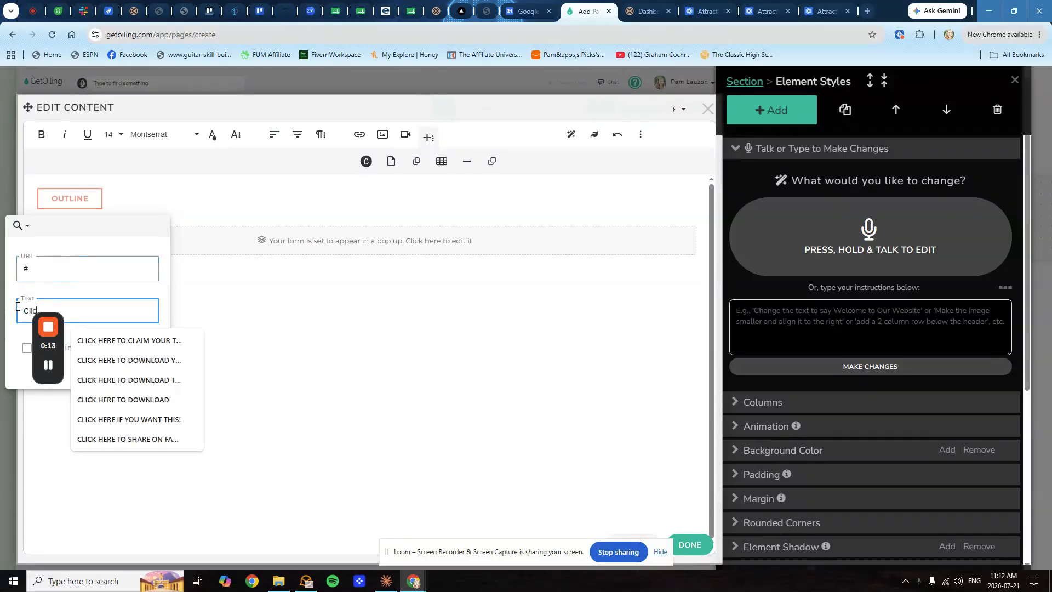
pyautogui.write('Here to get a copy now')
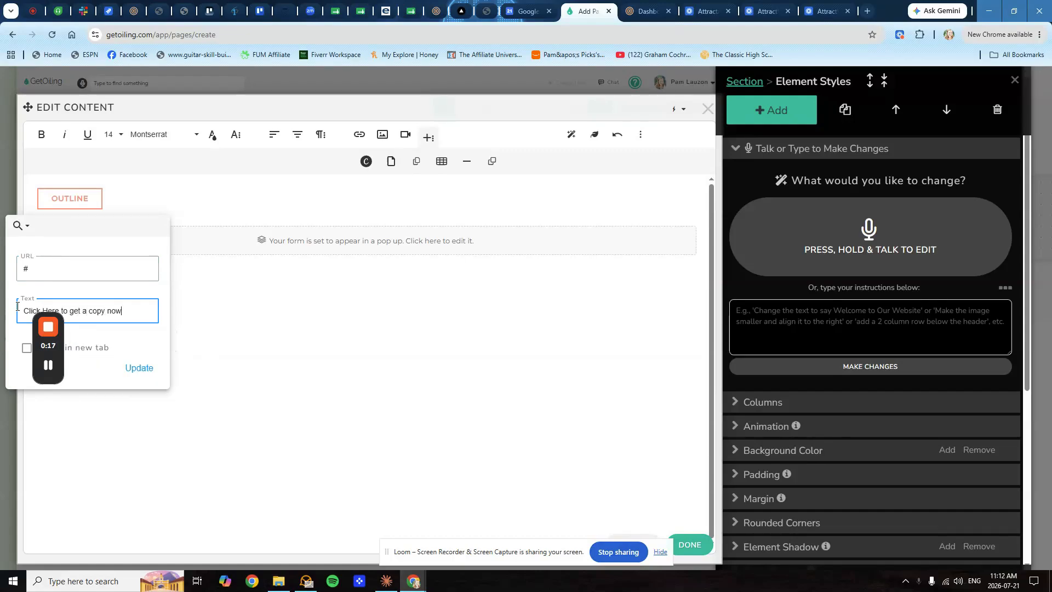
pyautogui.click(20, 277)
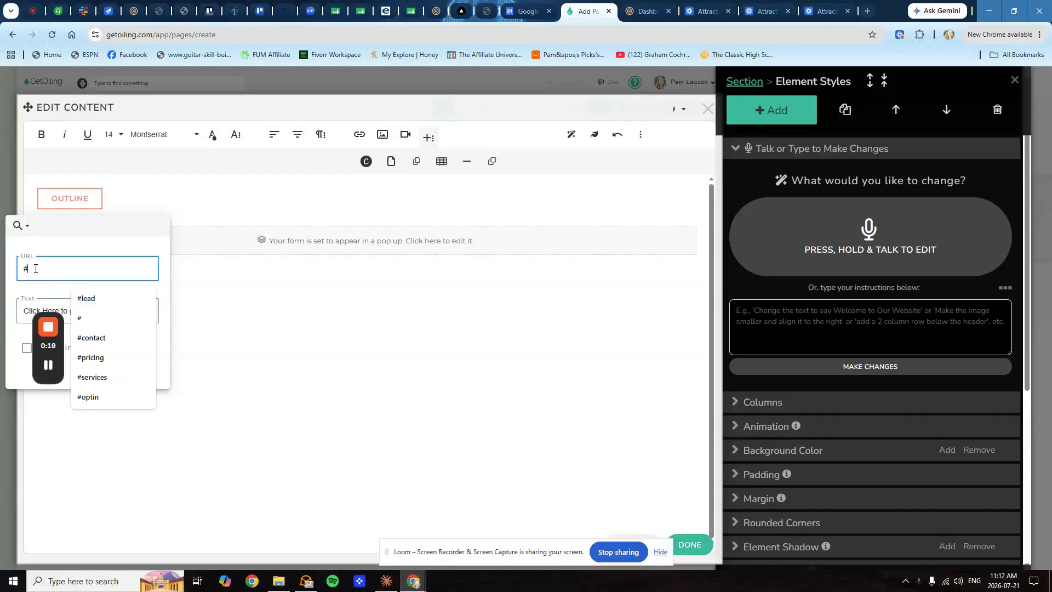
pyautogui.write('lead')
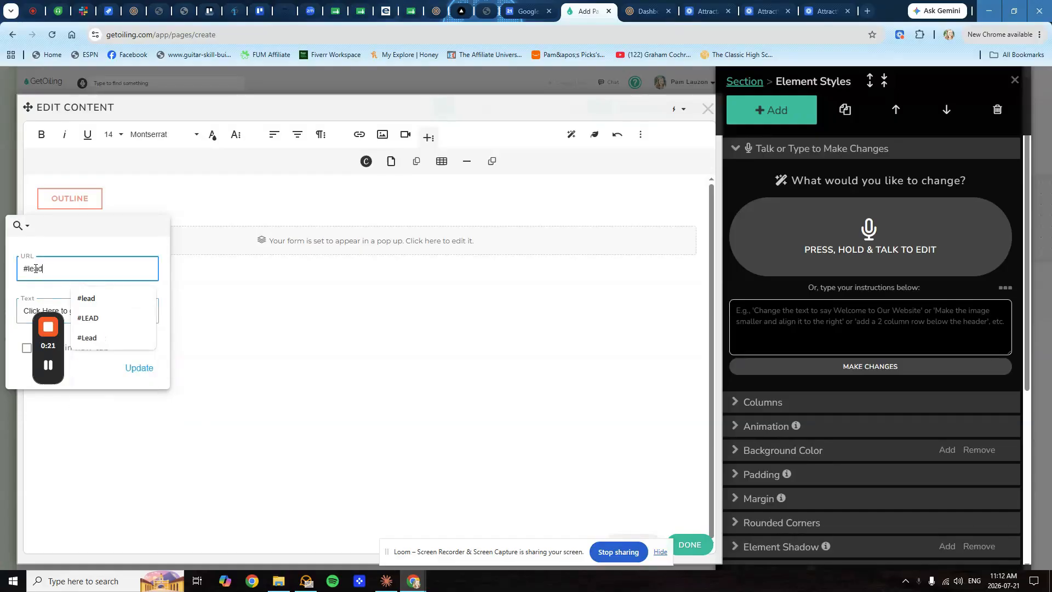
pyautogui.click(140, 368)
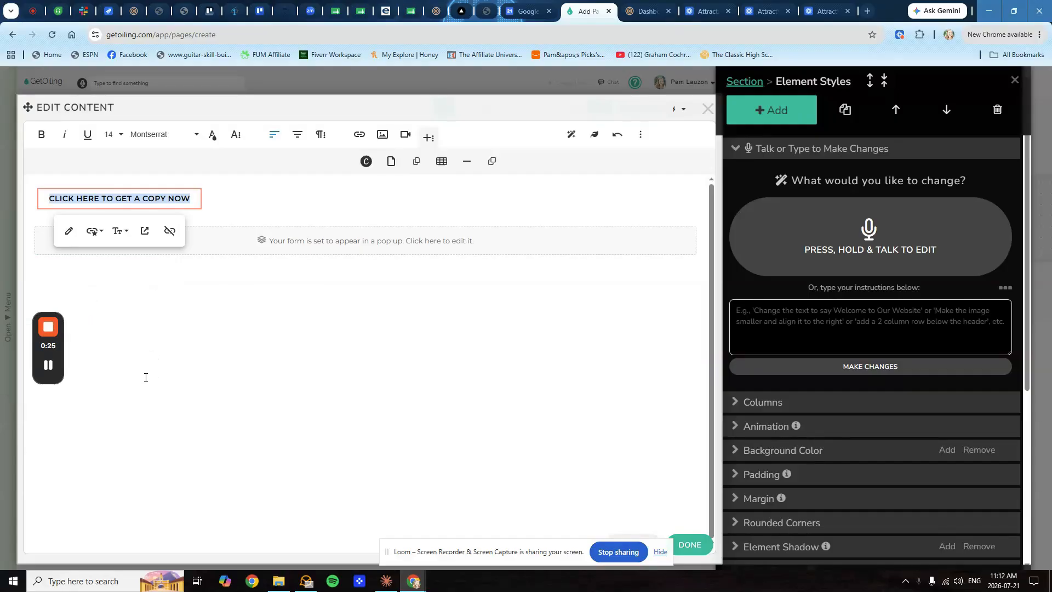
pyautogui.click(690, 545)
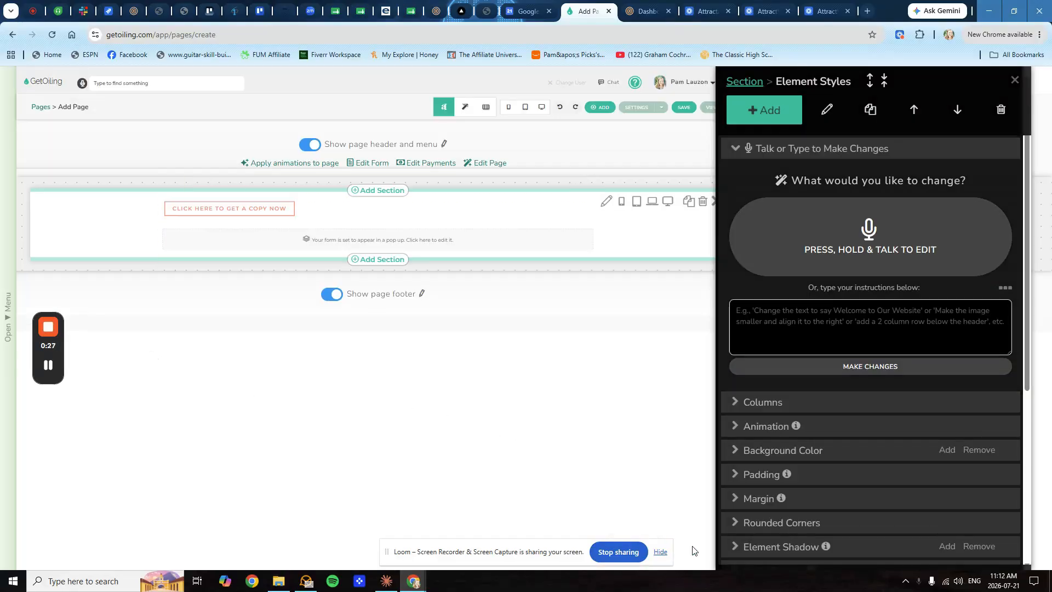
# - Try to save the page, name it "Test Page 5" in the page settings, and finish the settings
pyautogui.click(674, 110)
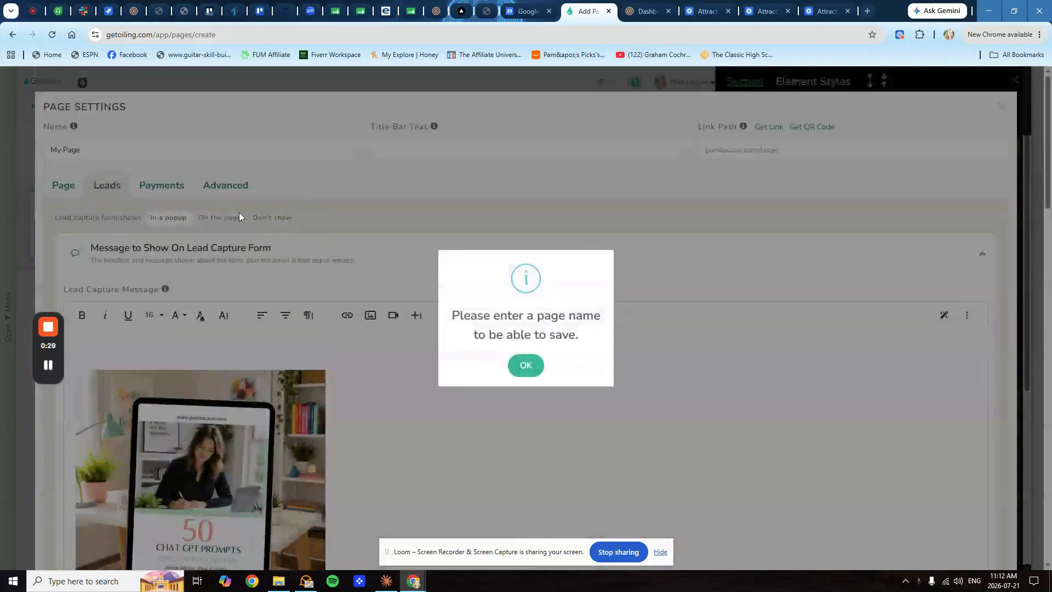
pyautogui.click(526, 365)
pyautogui.click(97, 146)
pyautogui.write('T')
pyautogui.press('BackSpace')
pyautogui.press('BackSpace')
pyautogui.press('BackSpace')
pyautogui.press('BackSpace')
pyautogui.press('BackSpace')
pyautogui.press('BackSpace')
pyautogui.press('BackSpace')
pyautogui.press('BackSpace')
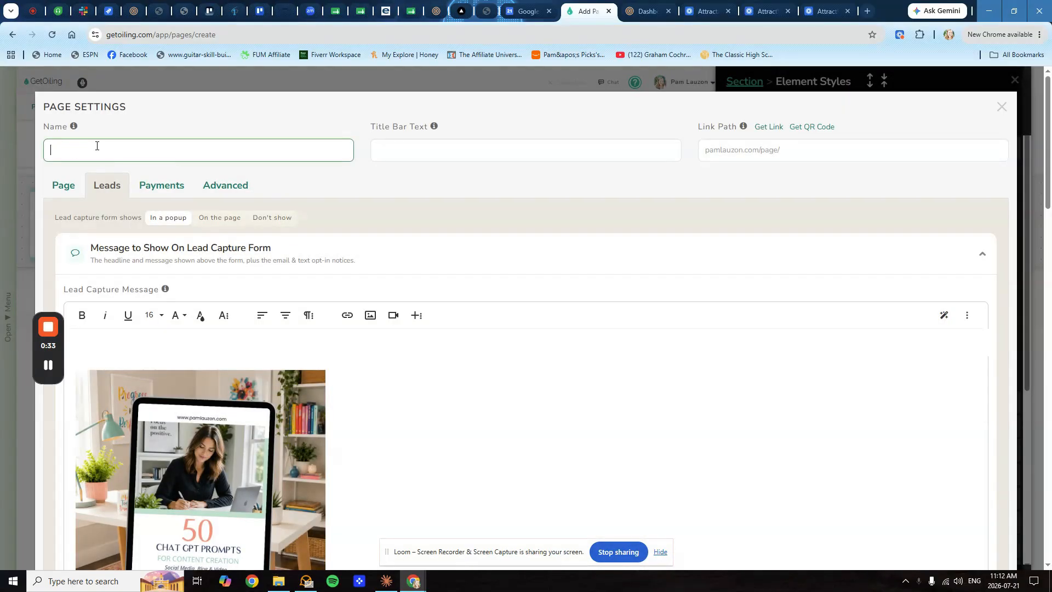
pyautogui.write('Test Page 5')
pyautogui.press('Tab')
pyautogui.scroll(-15, 957, 472)
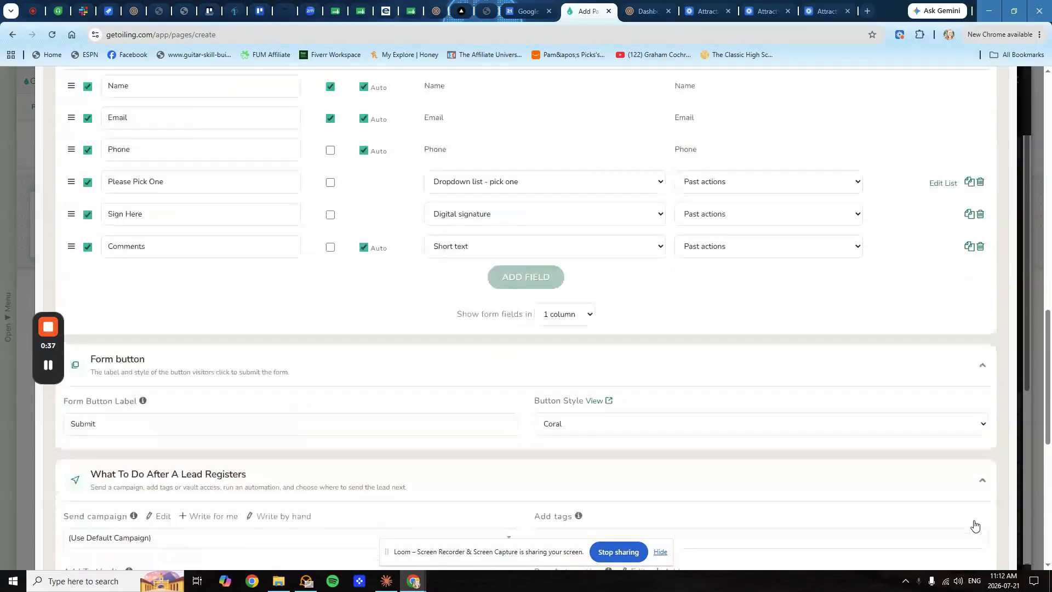
pyautogui.click(980, 536)
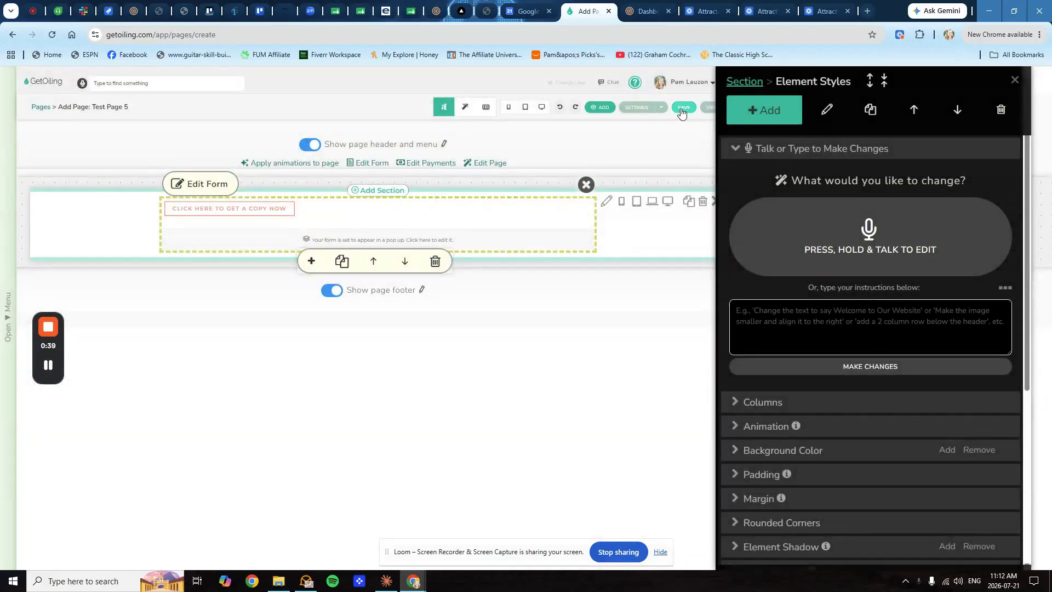
# - Save the page, view it live, and open its popup form with the "Click Here to get a copy now" button
pyautogui.click(683, 109)
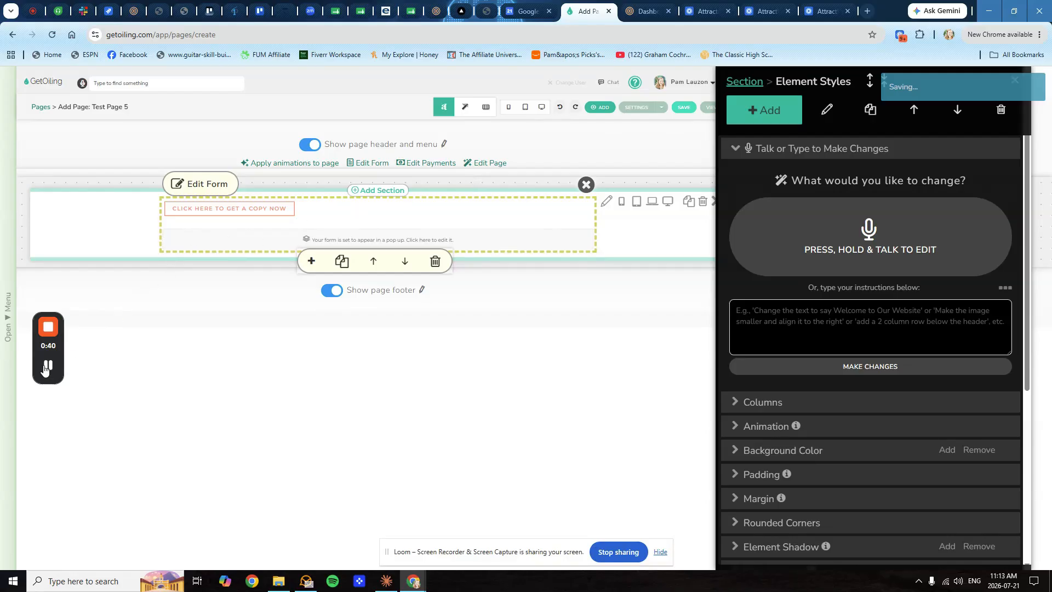
pyautogui.click(710, 111)
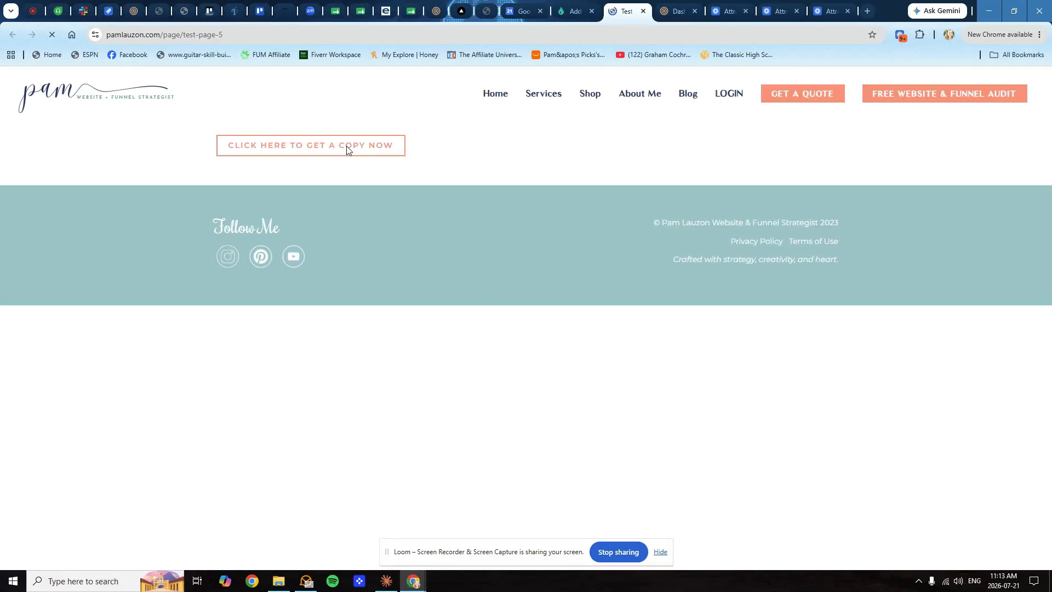
pyautogui.click(346, 146)
# - Test the popup form's Sign Here field by drawing a freehand signature in it
pyautogui.moveTo(305, 108); pyautogui.dragTo(457, 202)
pyautogui.scroll(-5, 432, 275)
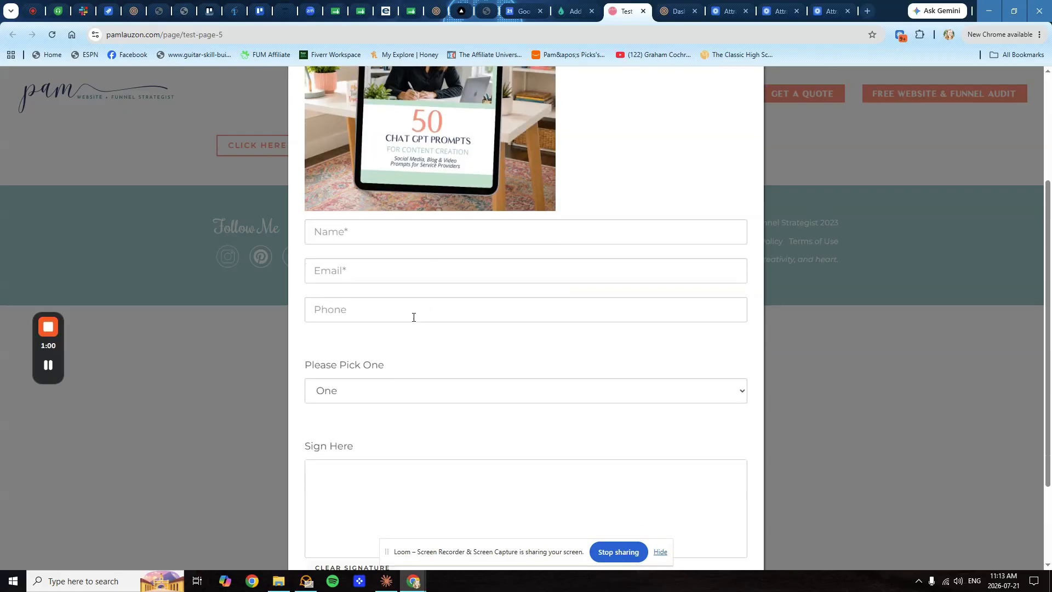
pyautogui.moveTo(361, 360)
pyautogui.mouseDown()
pyautogui.moveTo(368, 387)
pyautogui.moveTo(644, 376)
pyautogui.moveTo(668, 387)
pyautogui.mouseUp()
pyautogui.click(539, 519)
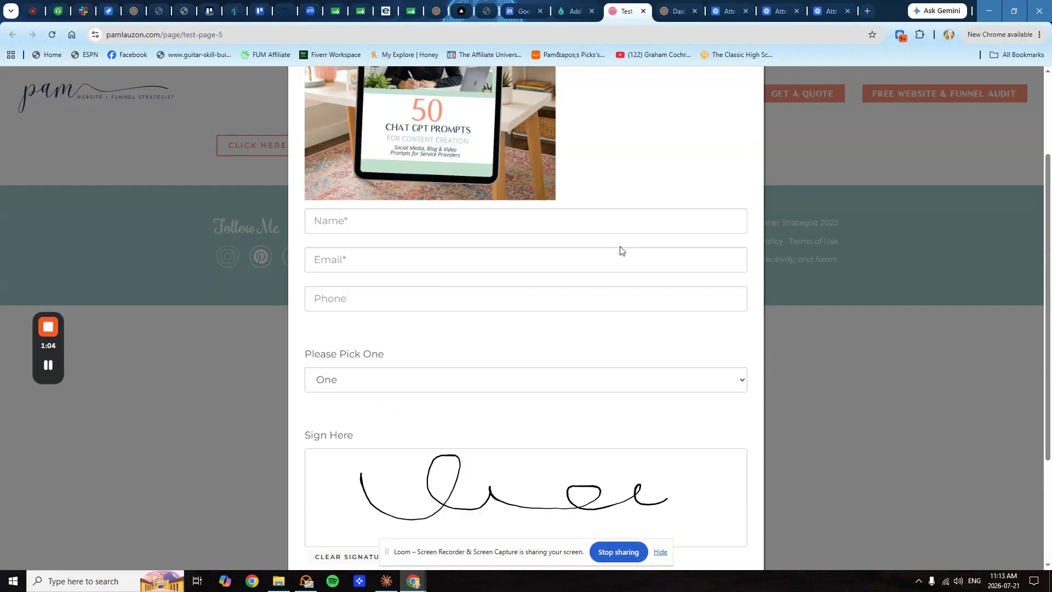
# - Review the popup form from headline and ebook image through the contact, dropdown, signature and comments fields, and close the popup
pyautogui.scroll(-3, 451, 290)
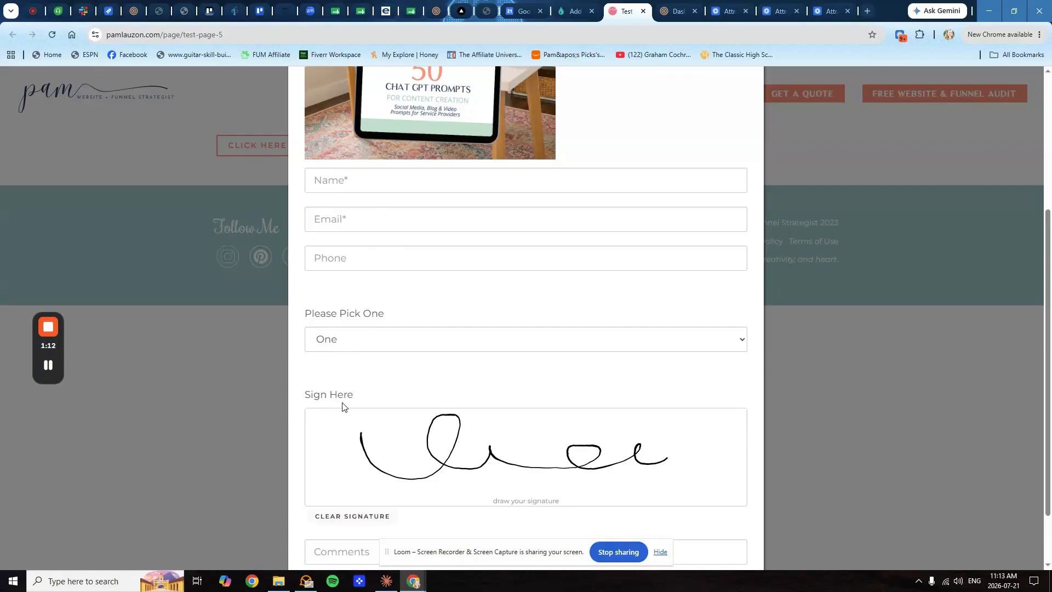
pyautogui.scroll(2, 369, 385)
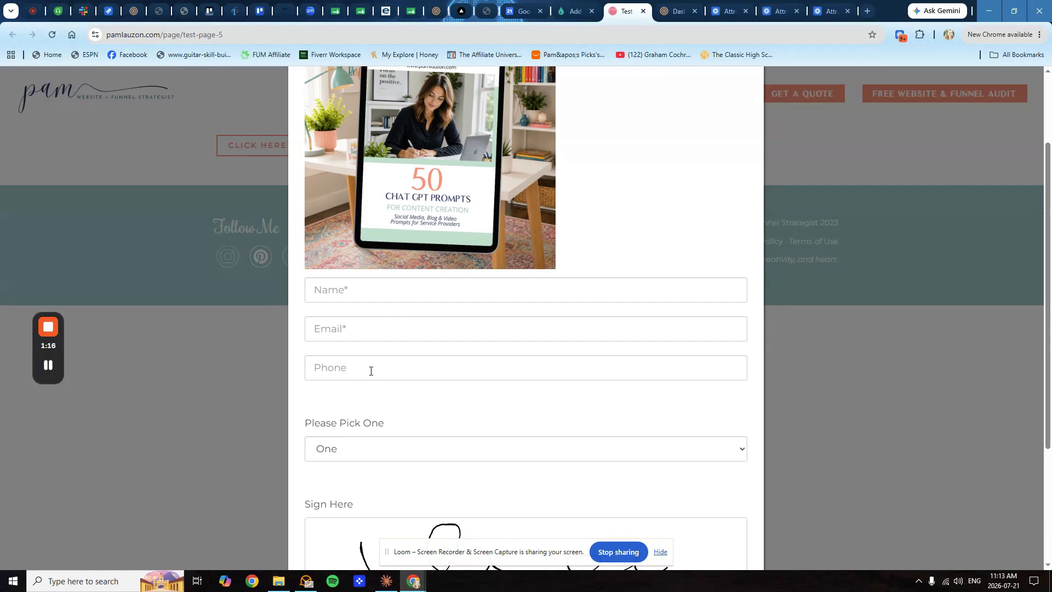
pyautogui.scroll(2, 370, 371)
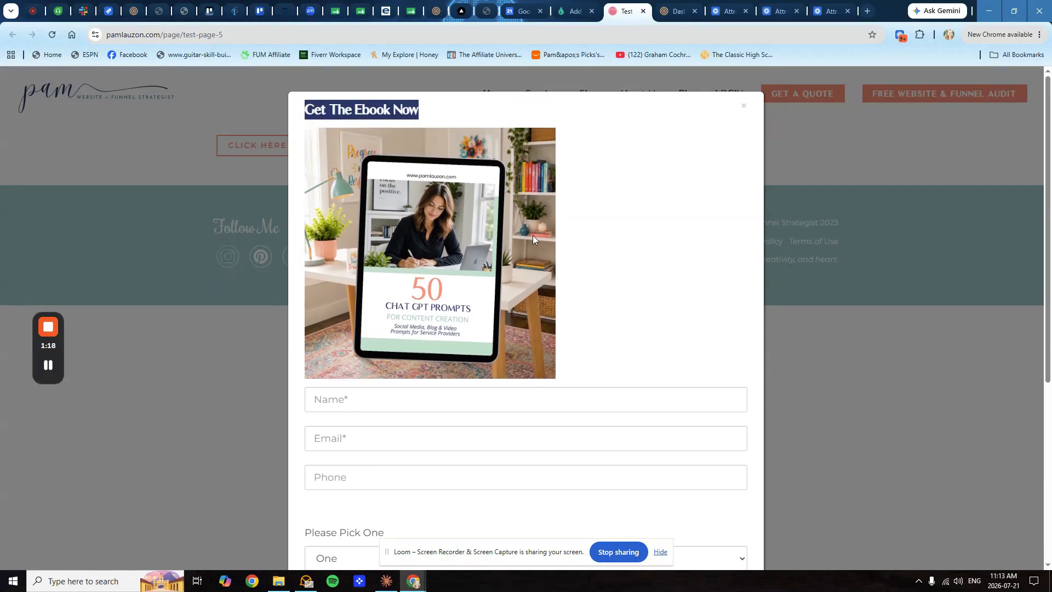
pyautogui.scroll(-5, 515, 235)
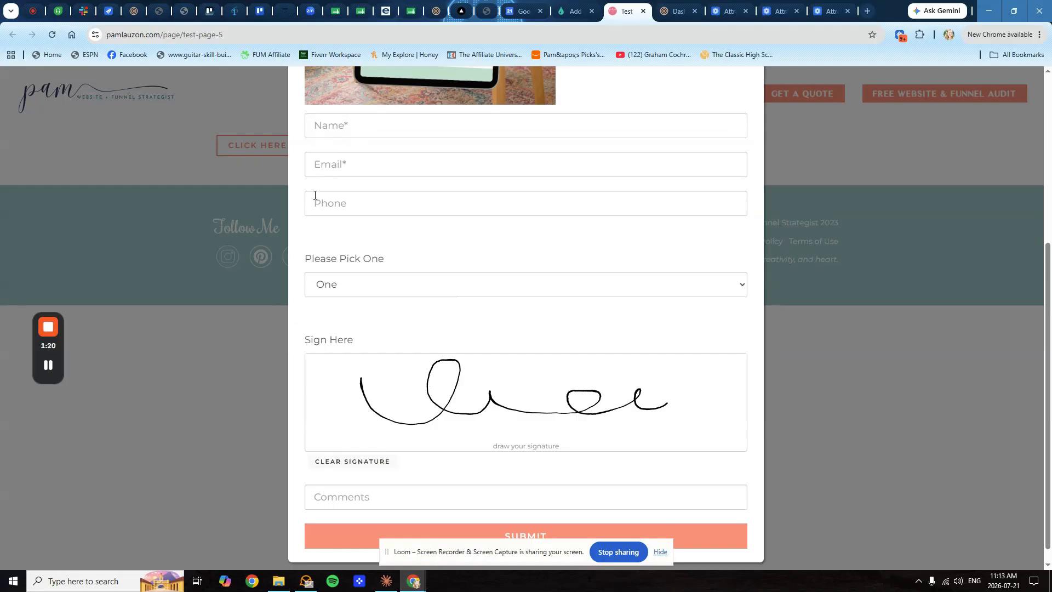
pyautogui.scroll(1, 393, 305)
pyautogui.scroll(1, 467, 320)
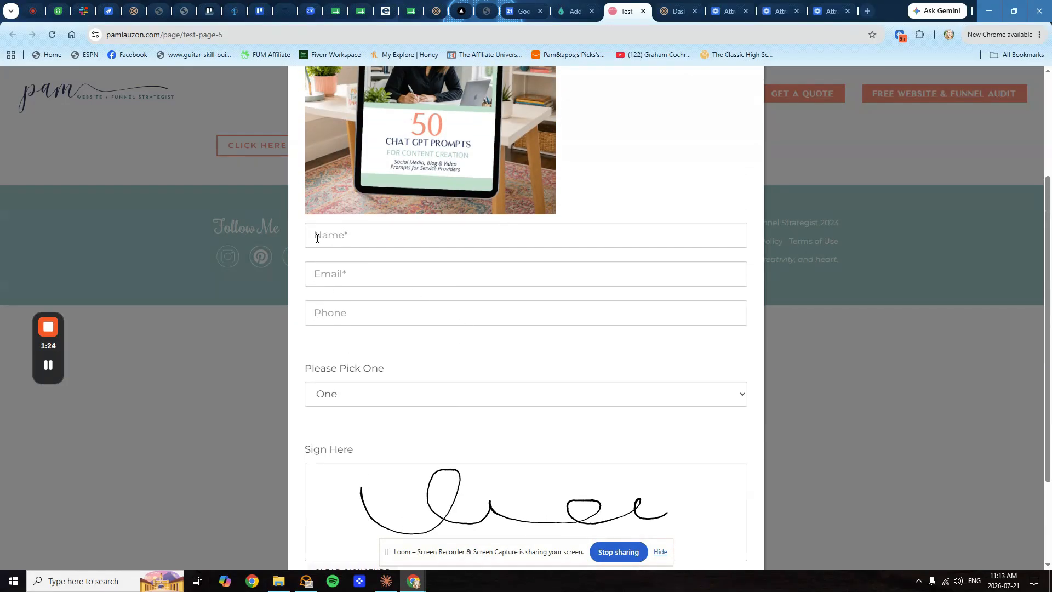
pyautogui.scroll(-2, 370, 406)
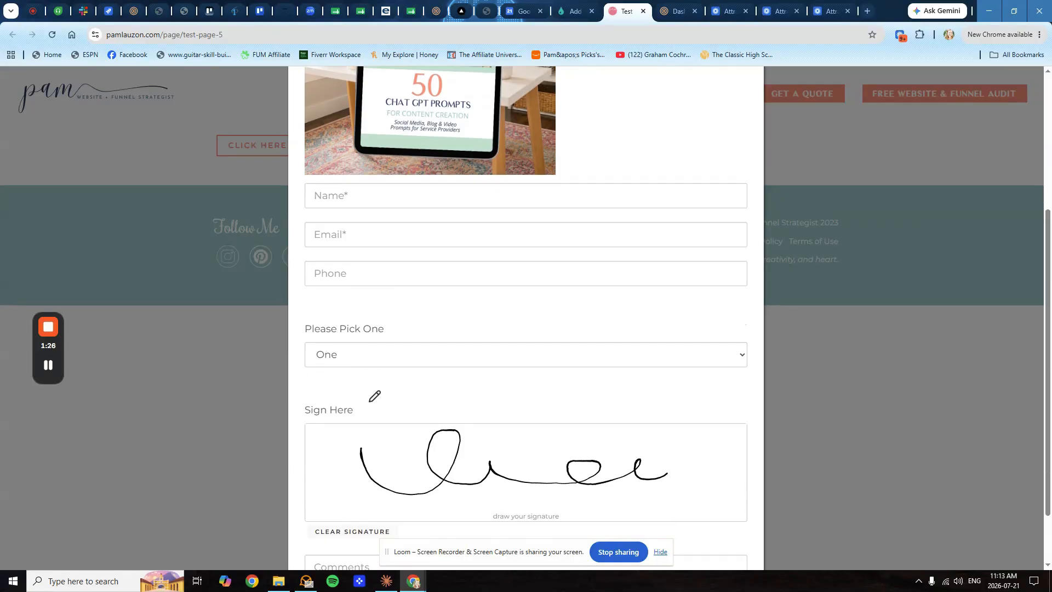
pyautogui.scroll(4, 613, 207)
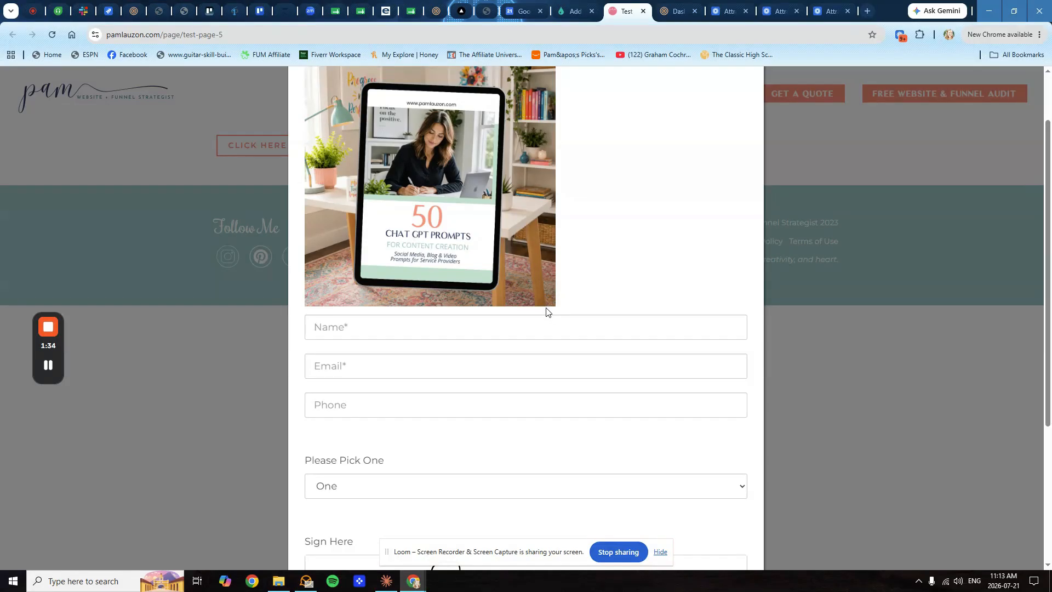
pyautogui.scroll(-4, 546, 311)
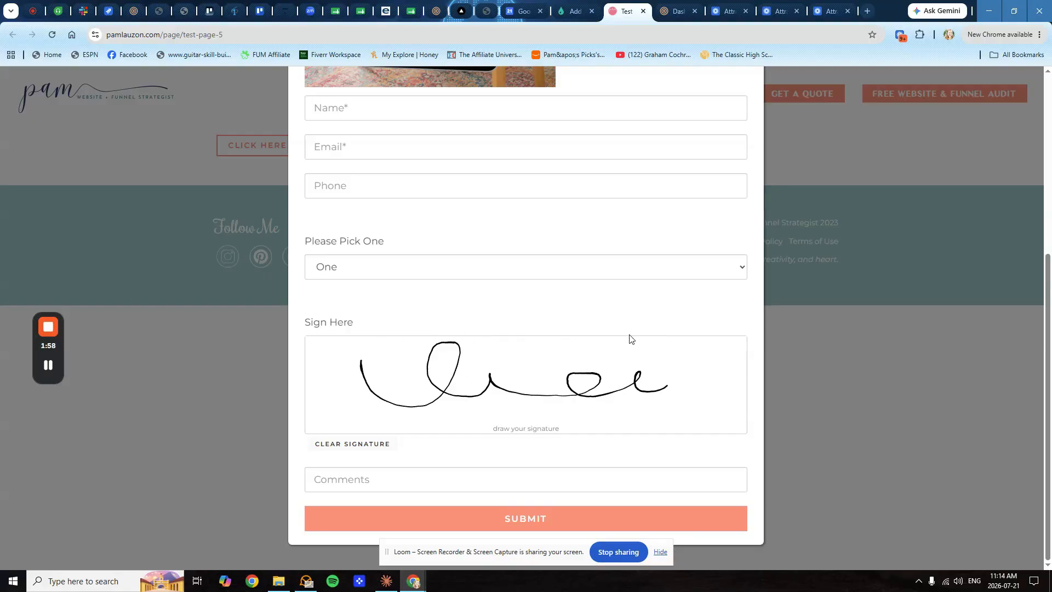
pyautogui.scroll(5, 629, 338)
pyautogui.scroll(1, 612, 318)
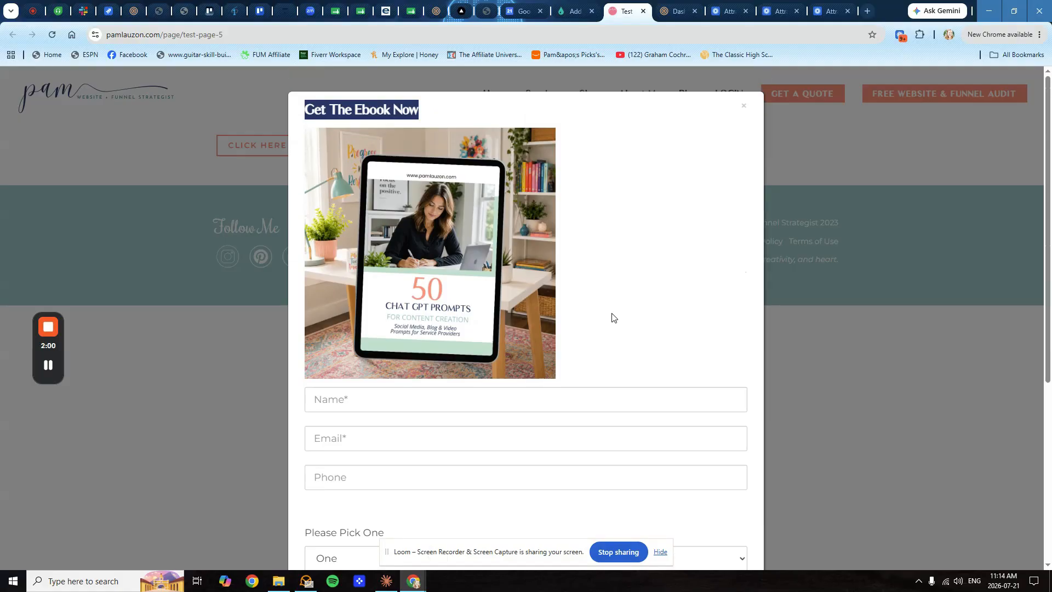
pyautogui.scroll(-5, 604, 282)
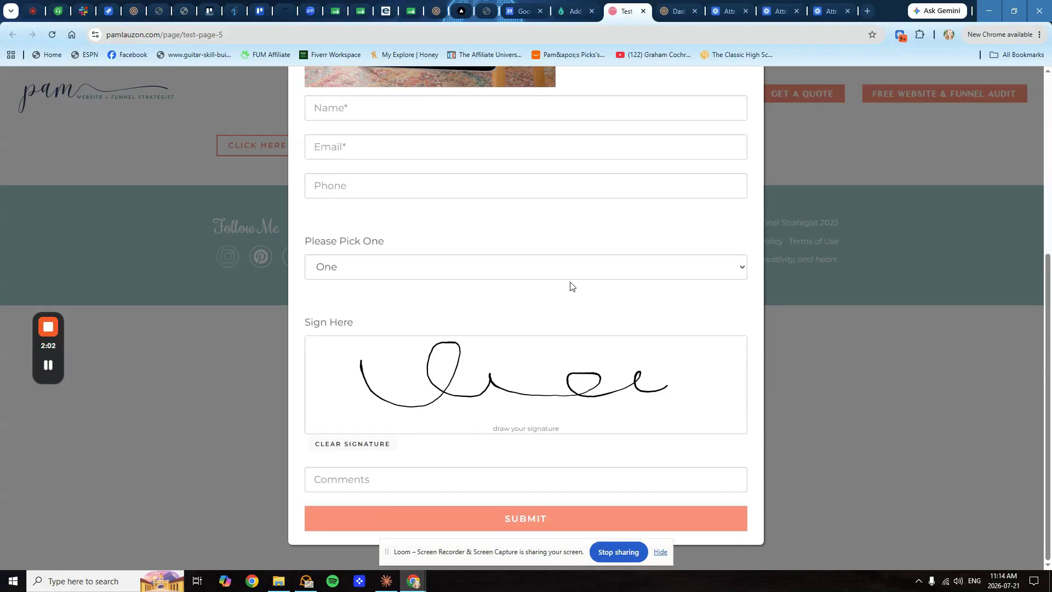
pyautogui.scroll(5, 594, 313)
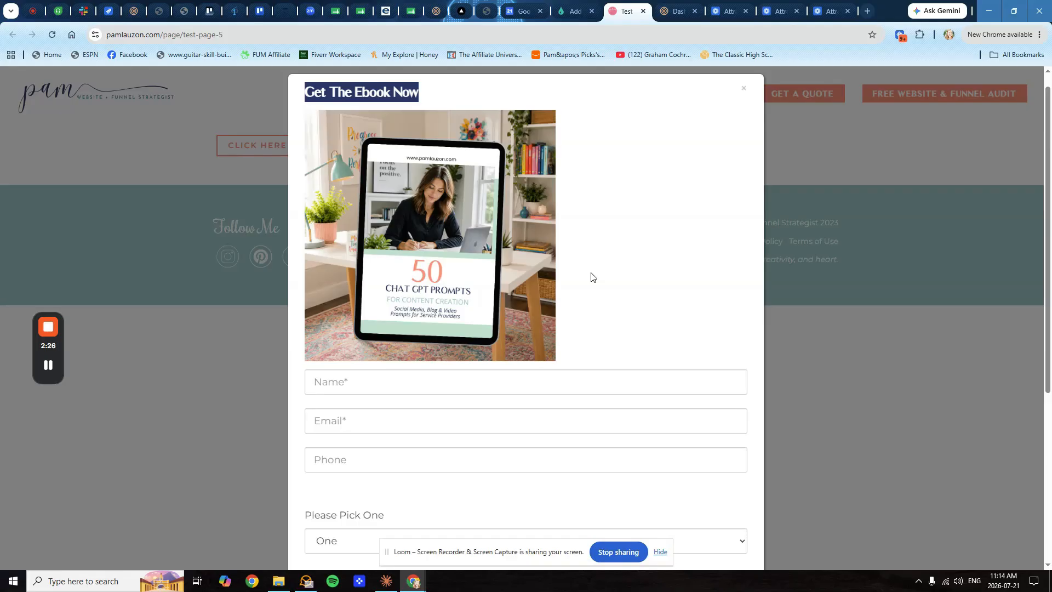
pyautogui.click(596, 174)
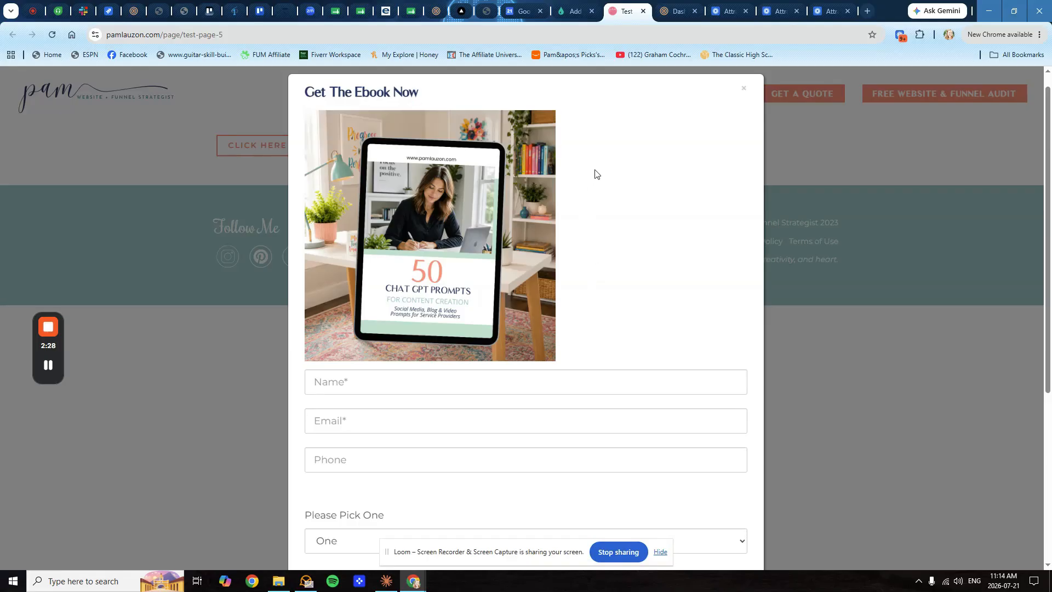
pyautogui.scroll(-5, 622, 186)
pyautogui.scroll(5, 622, 186)
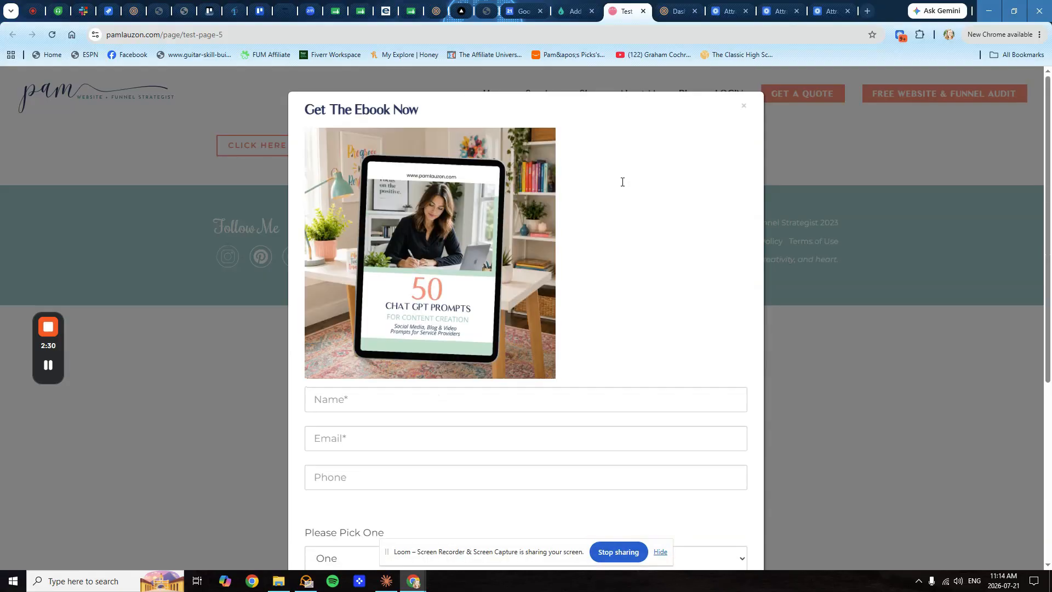
pyautogui.click(747, 108)
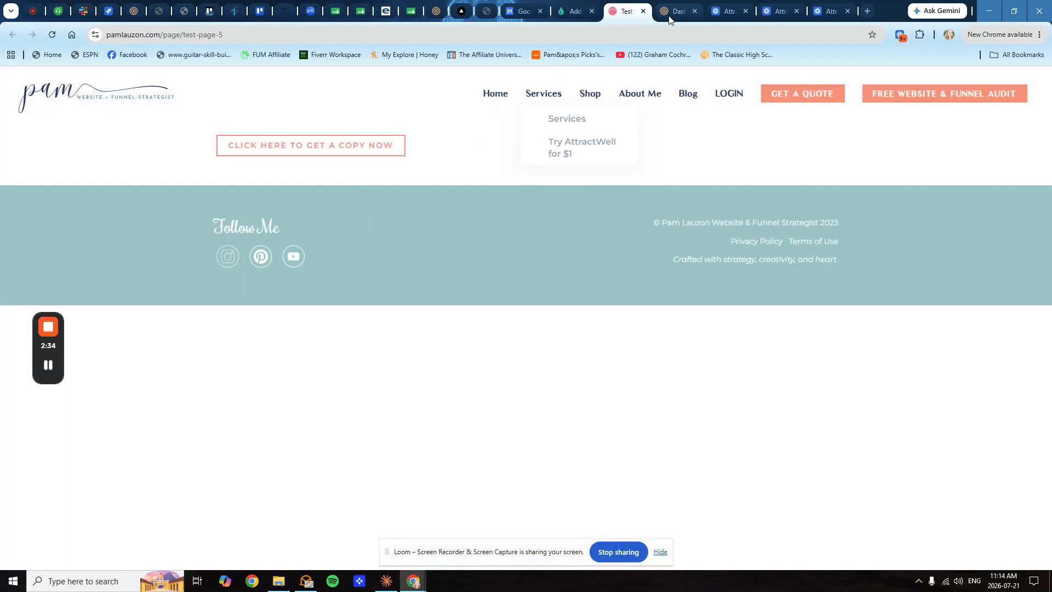
# - In the page settings, require payment during the lead capture process and choose Stripe as the payment processor
pyautogui.click(575, 12)
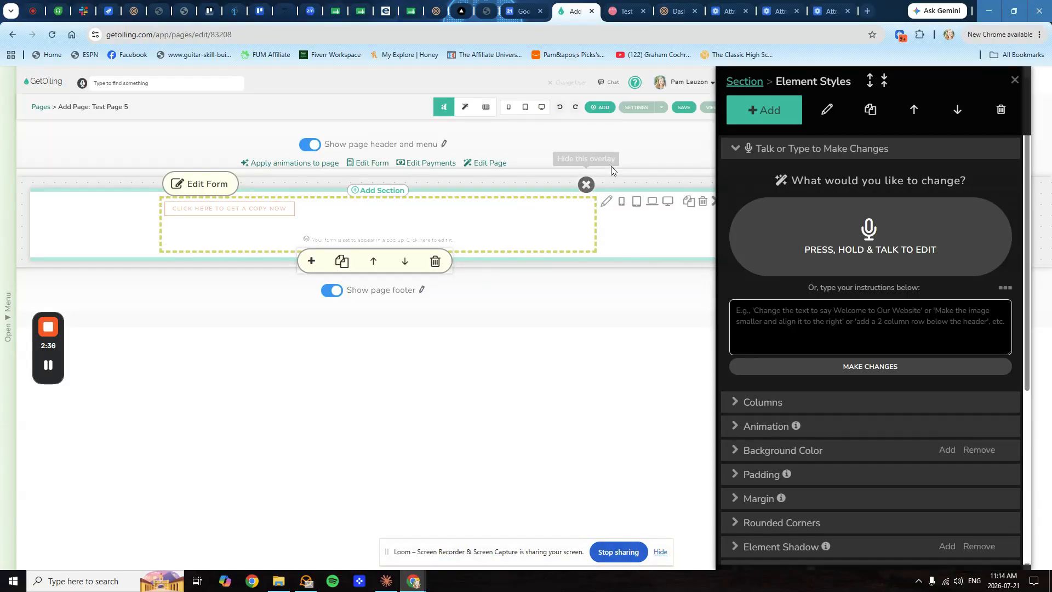
pyautogui.click(635, 107)
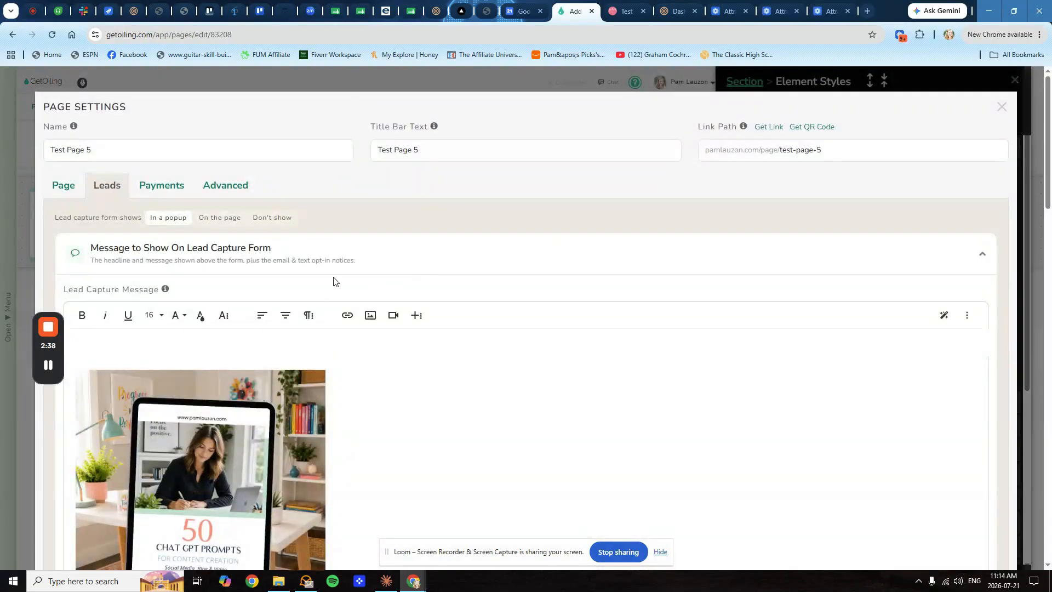
pyautogui.click(160, 192)
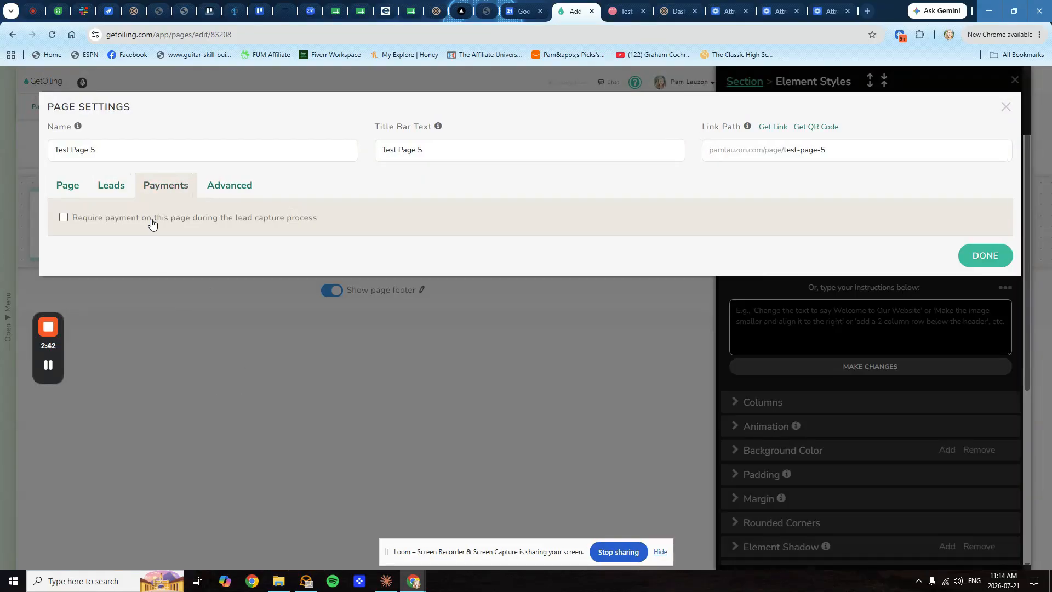
pyautogui.click(152, 218)
pyautogui.click(174, 279)
pyautogui.click(170, 303)
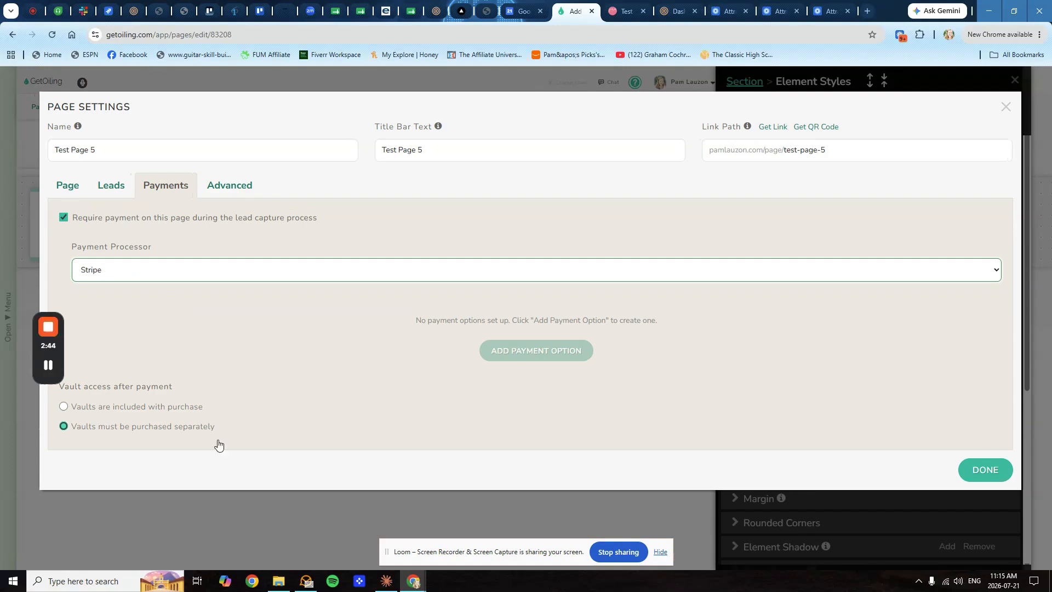
# - Add a payment option named "Call package" with a price of $100
pyautogui.click(529, 353)
pyautogui.click(179, 355)
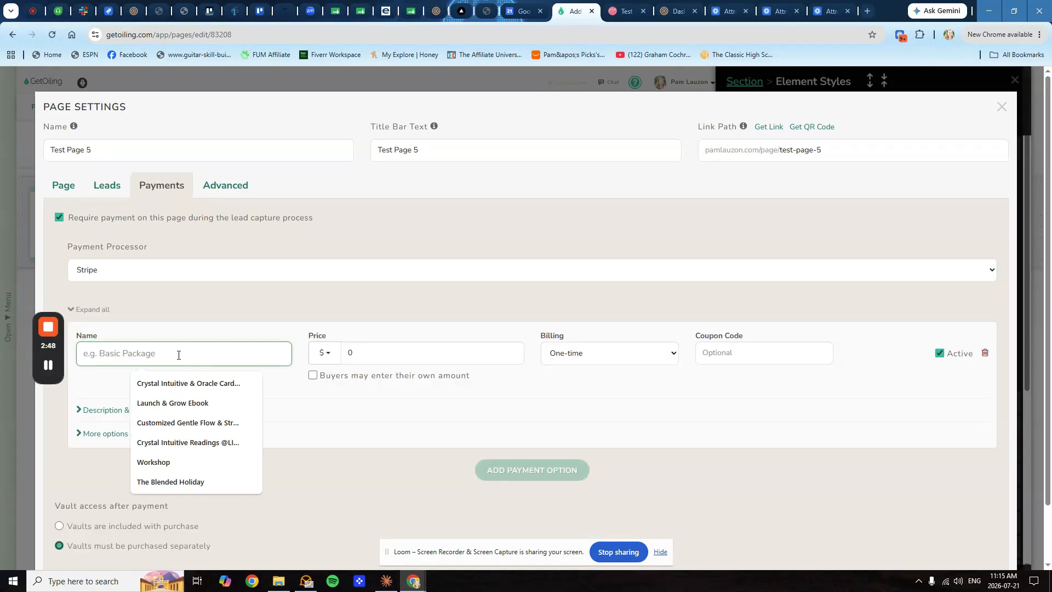
pyautogui.write('Call packag')
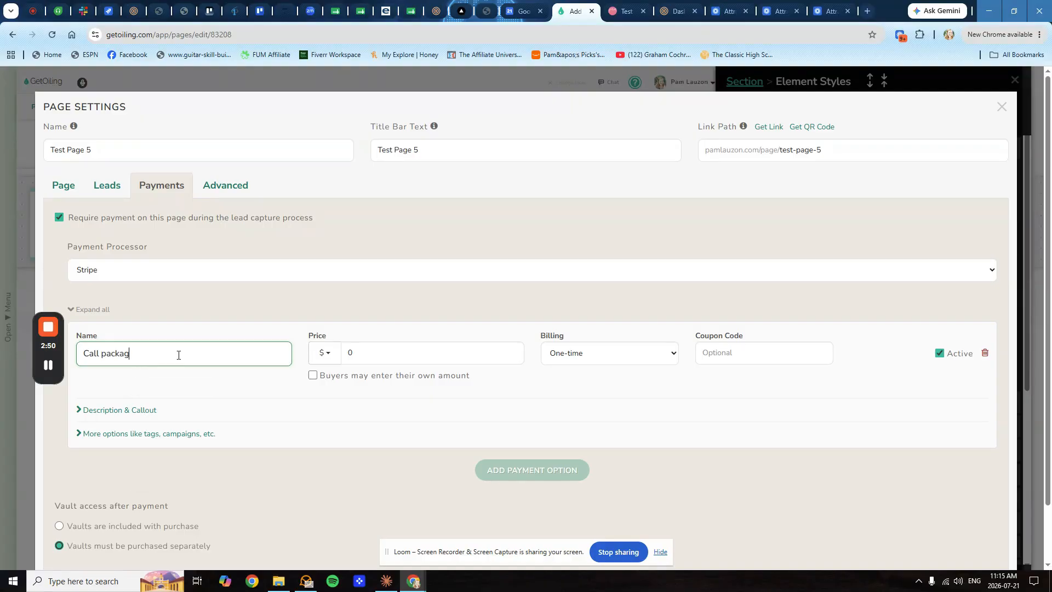
pyautogui.click(350, 353)
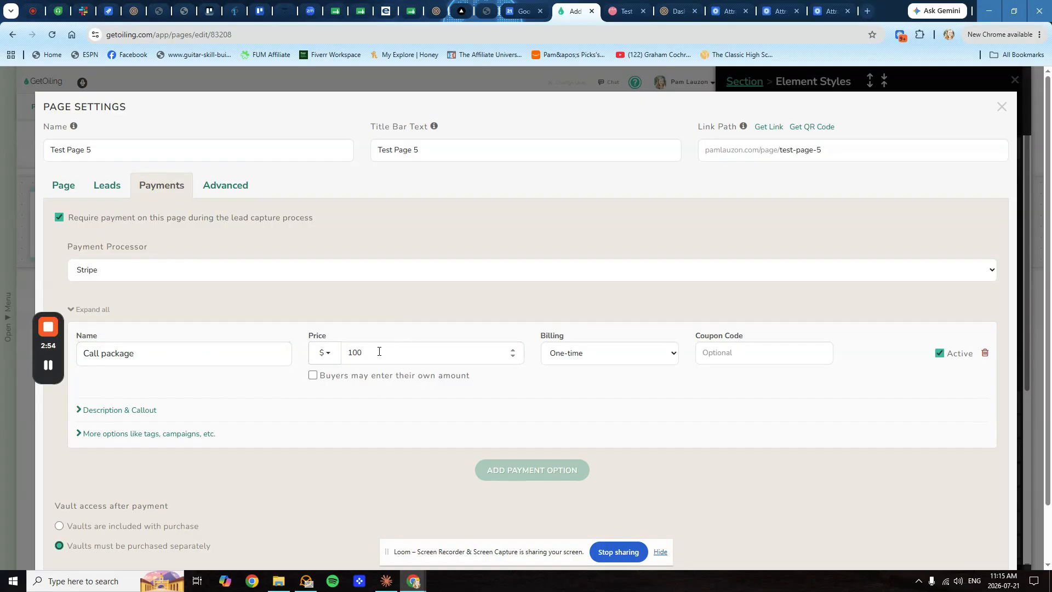
# - Check the available currency and billing choices for the Call package payment option
pyautogui.click(327, 359)
pyautogui.click(572, 357)
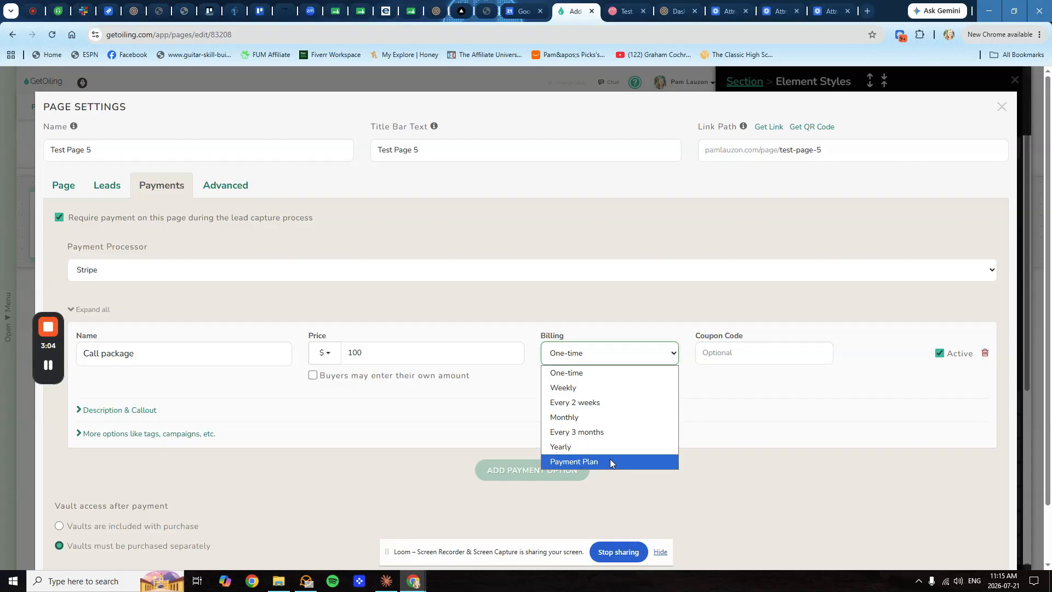
pyautogui.click(176, 399)
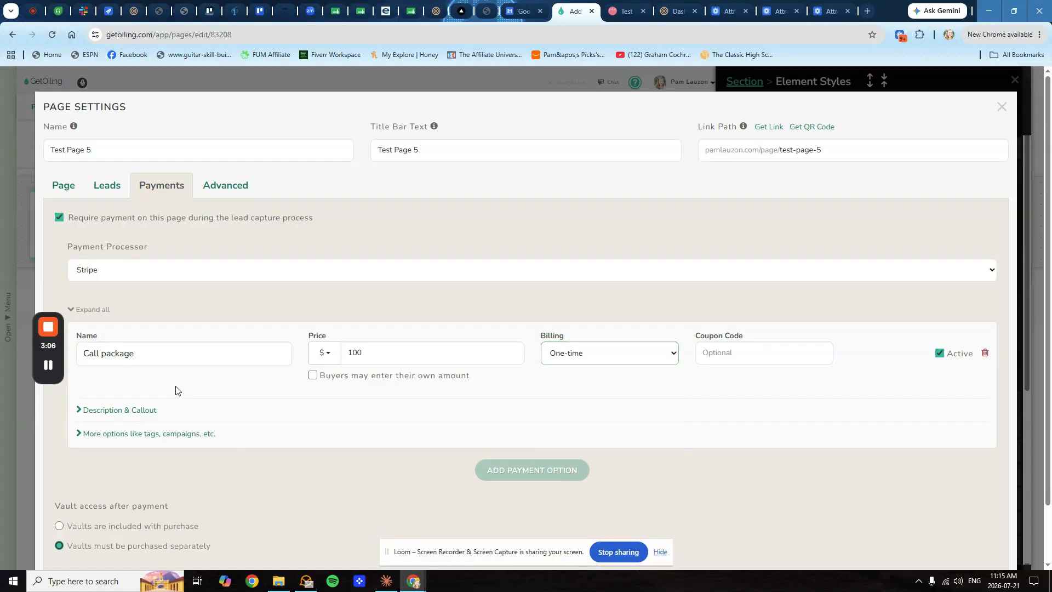
# - Expand the Call package option's description and callout settings and view its description editor, cancelling without adding a description
pyautogui.click(138, 411)
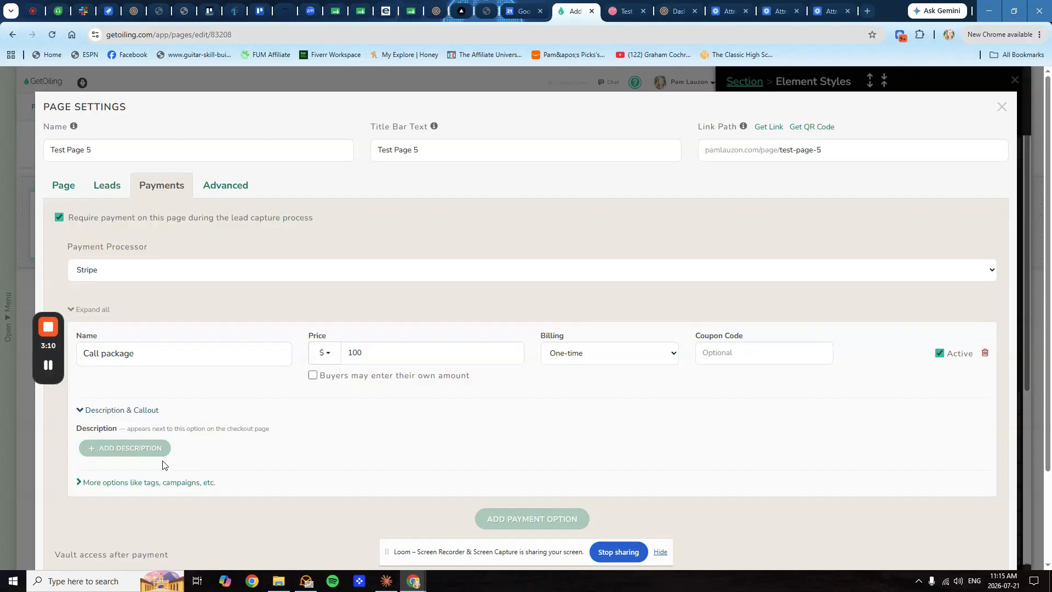
pyautogui.click(132, 450)
pyautogui.click(675, 331)
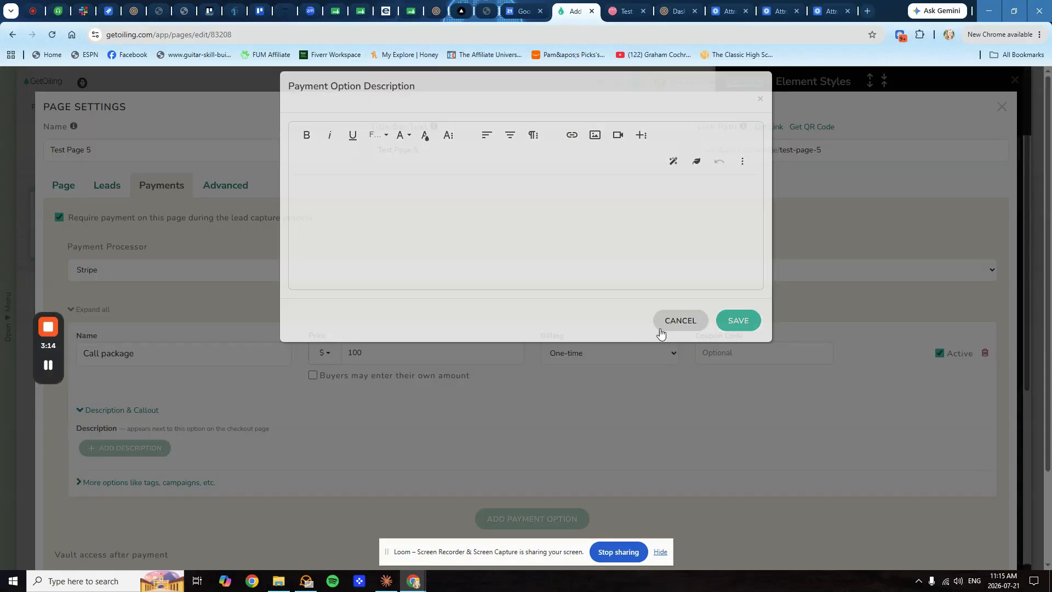
# - Examine the payment option's tag, campaign, automation, vault, call package and sales limit settings, and return to the lead capture settings
pyautogui.click(126, 483)
pyautogui.scroll(-3, 144, 473)
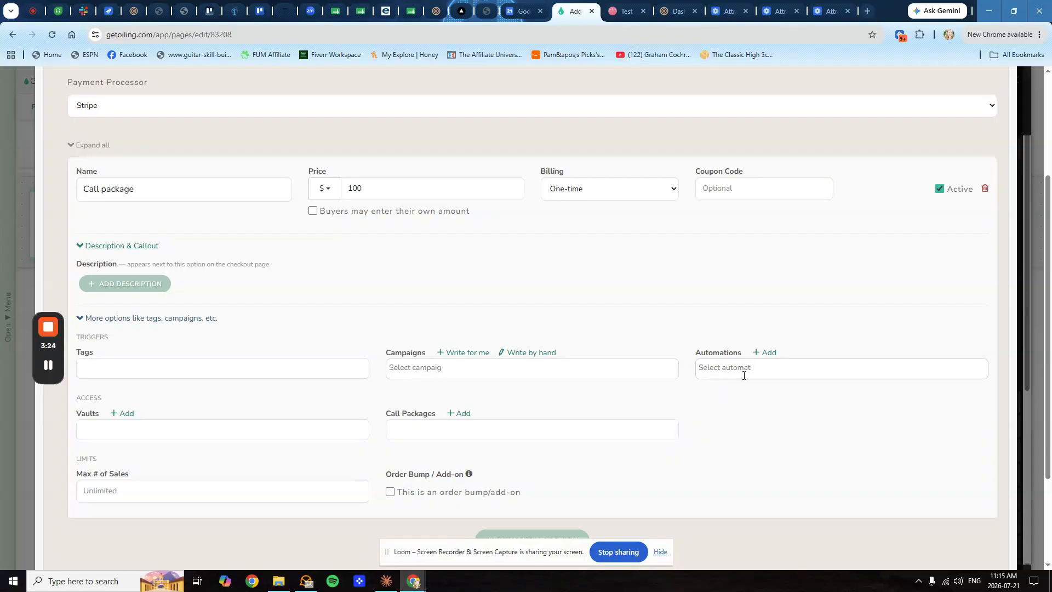
pyautogui.click(401, 429)
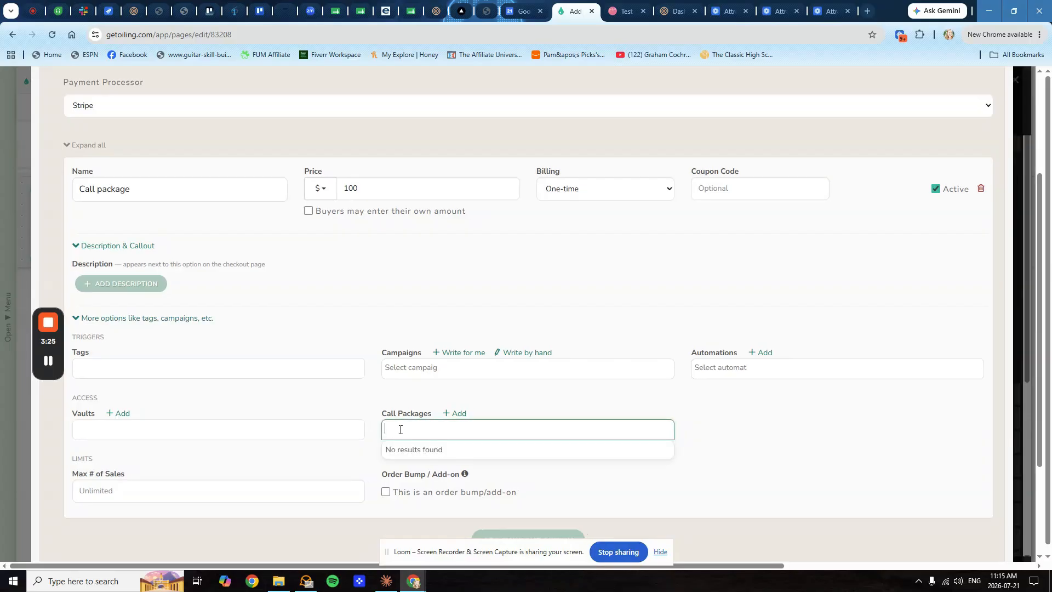
pyautogui.click(204, 412)
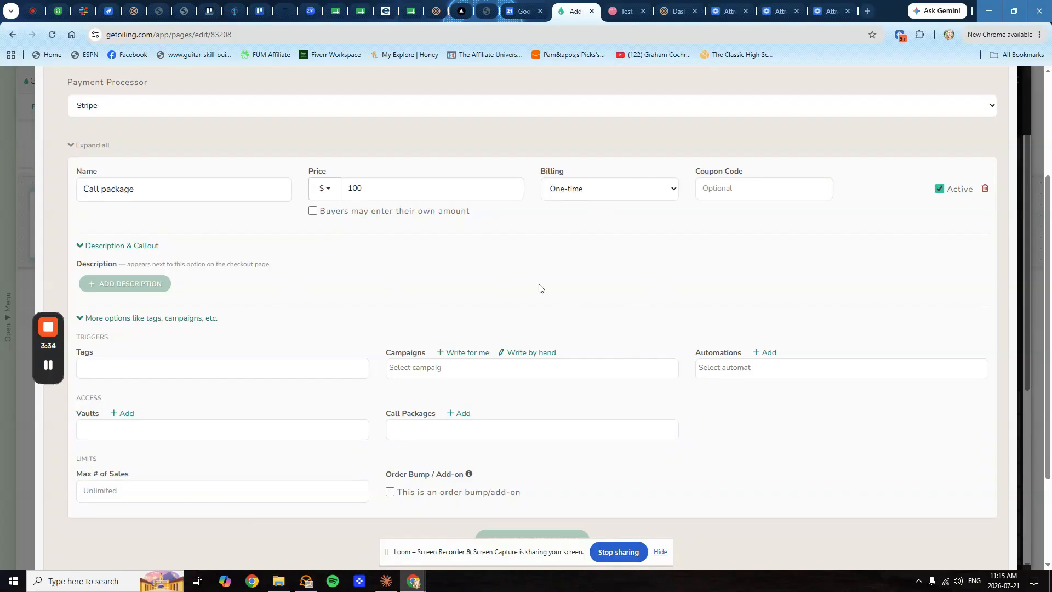
pyautogui.scroll(-3, 482, 315)
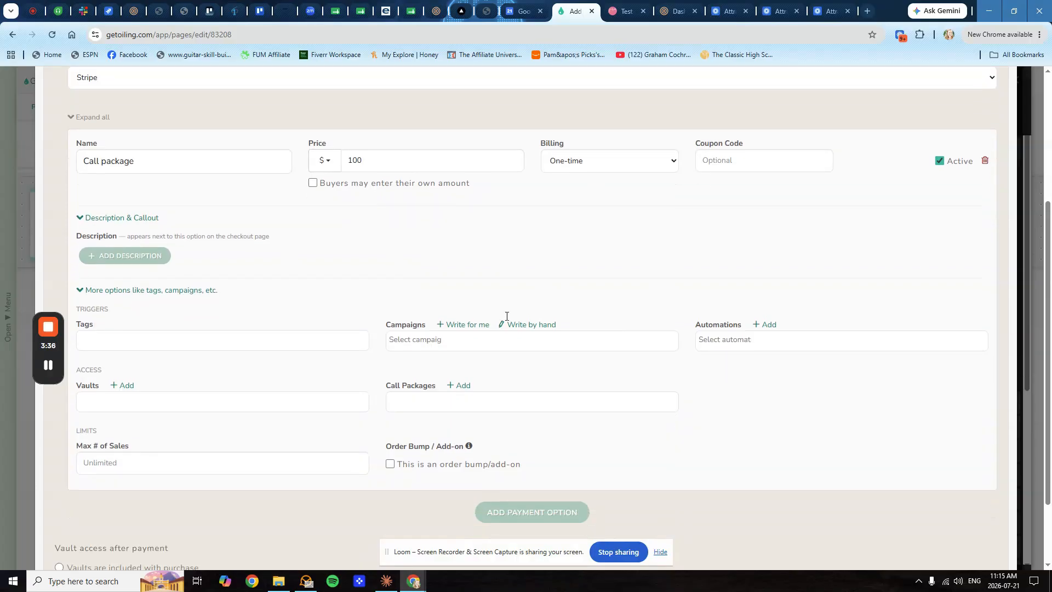
pyautogui.scroll(6, 427, 301)
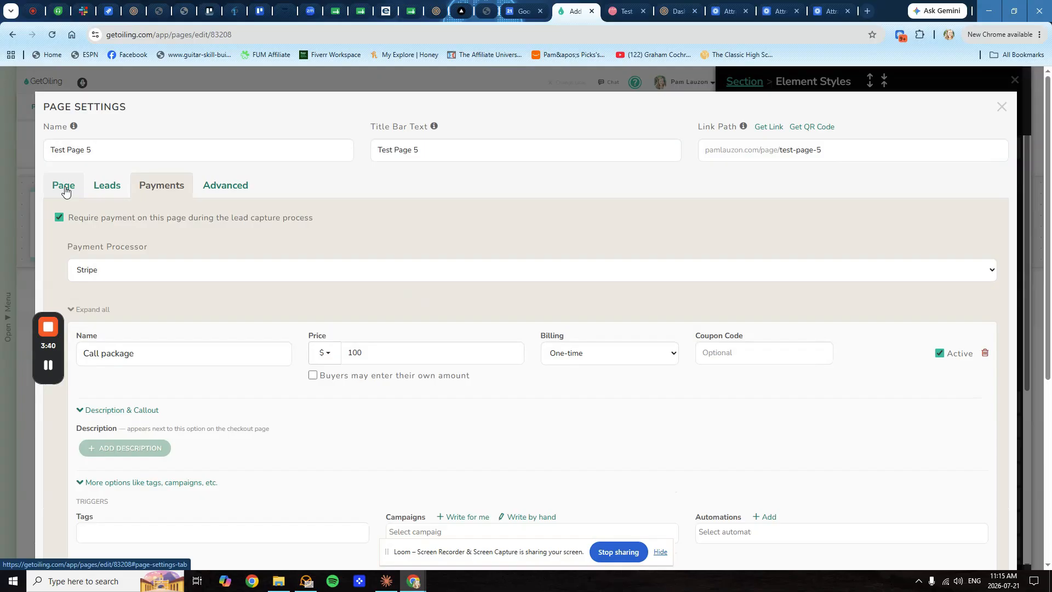
pyautogui.click(98, 190)
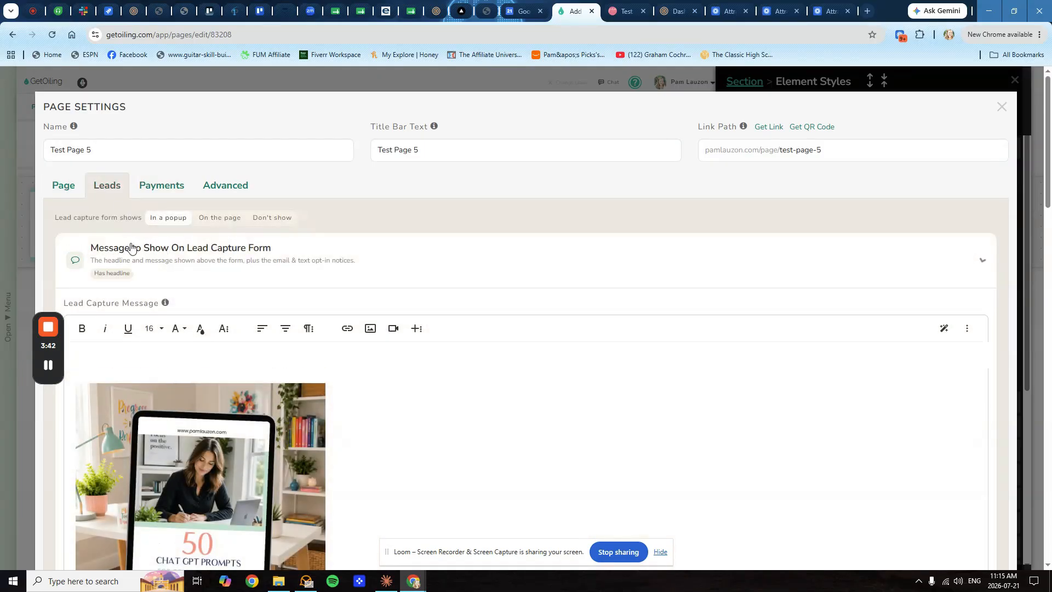
# - Show a calendar booking form on the lead capture form using the Extended Help booking type
pyautogui.click(125, 249)
pyautogui.scroll(-3, 172, 326)
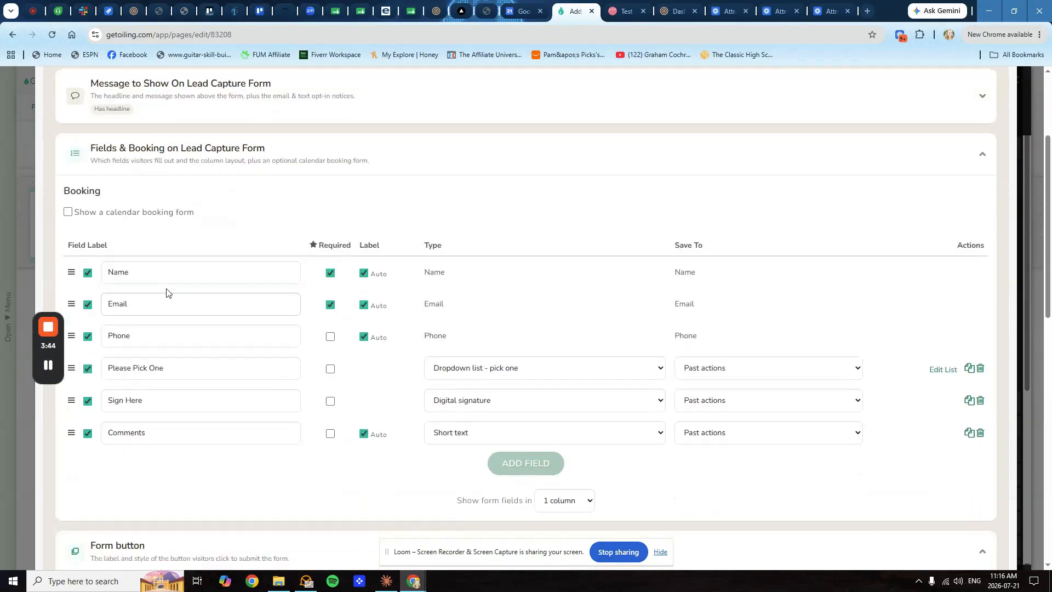
pyautogui.click(86, 216)
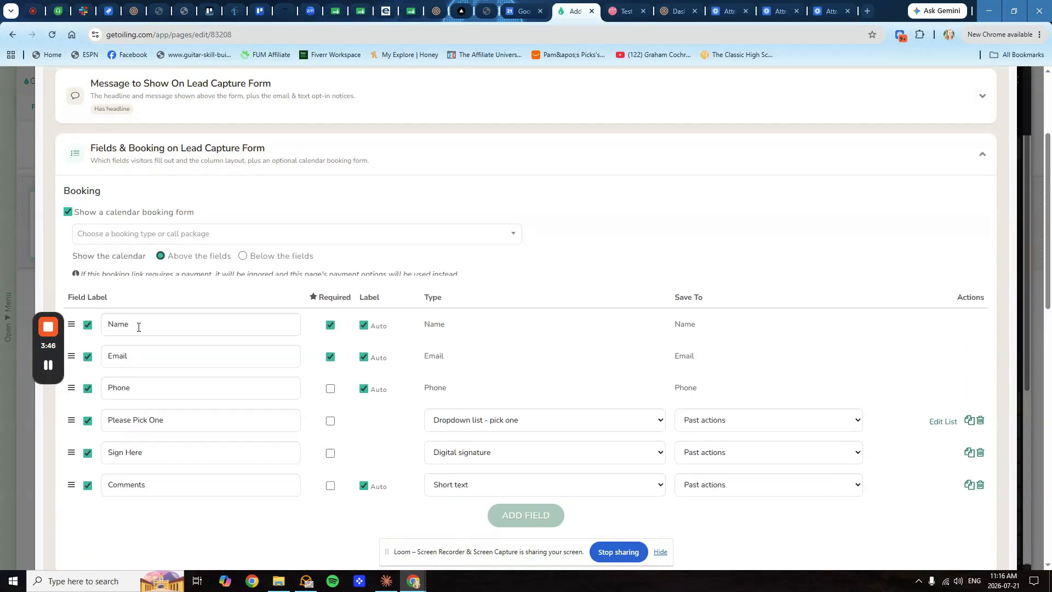
pyautogui.click(122, 233)
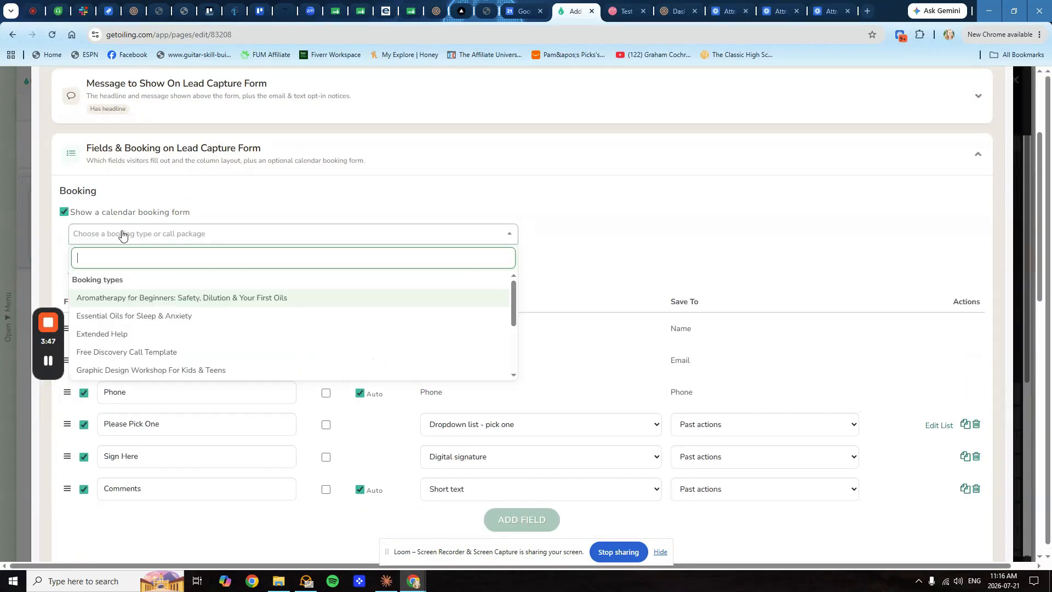
pyautogui.click(120, 336)
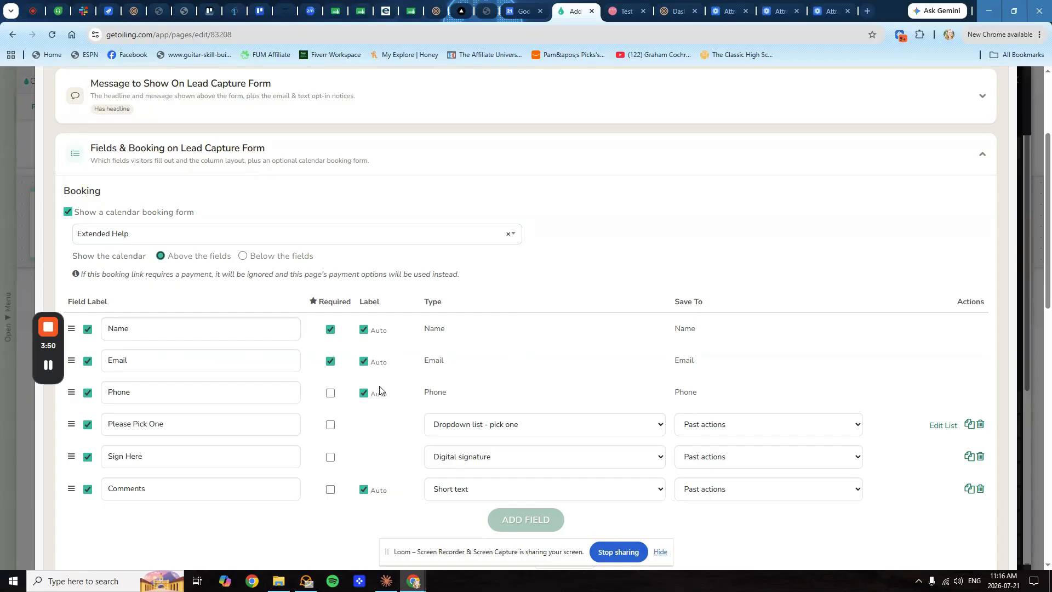
# - Confirm the page settings and save Test Page 5
pyautogui.scroll(-12, 796, 442)
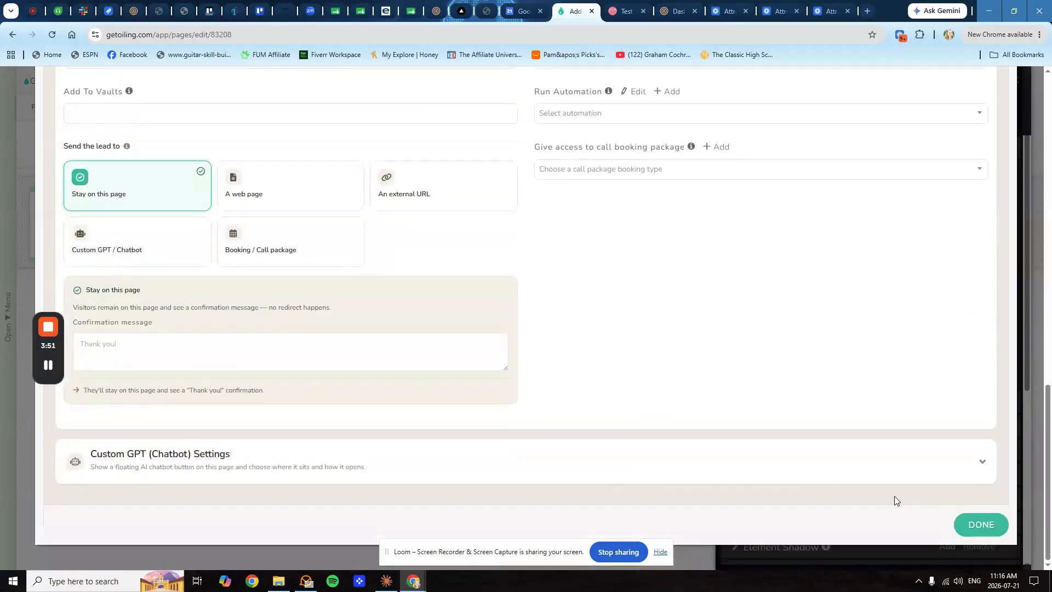
pyautogui.click(987, 524)
pyautogui.click(681, 107)
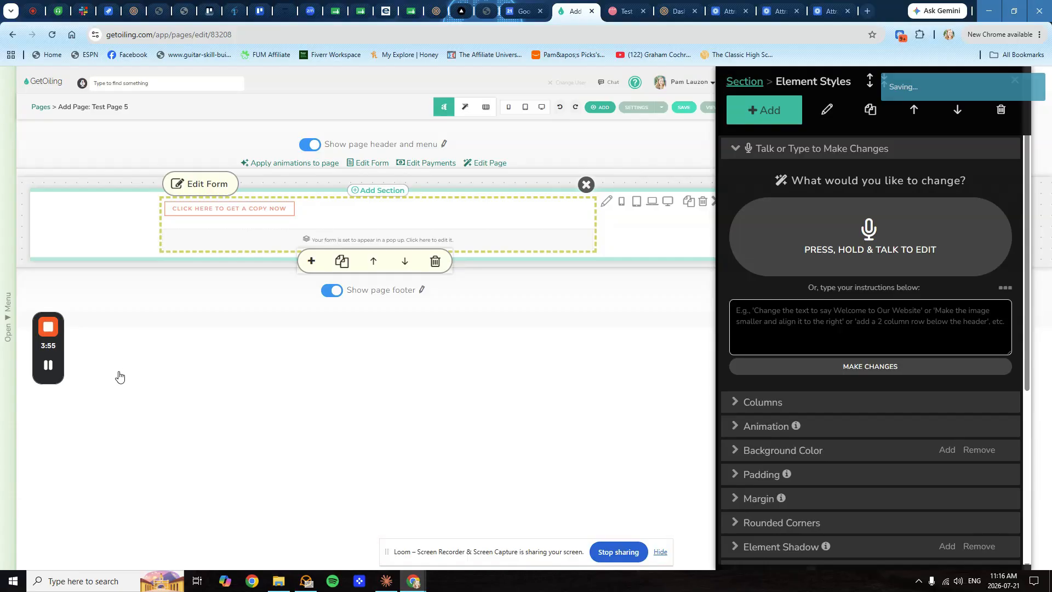
# - View the live page and examine its popup form's booking calendar, Call package option, fields and payment section, closing the popup when done
pyautogui.click(707, 107)
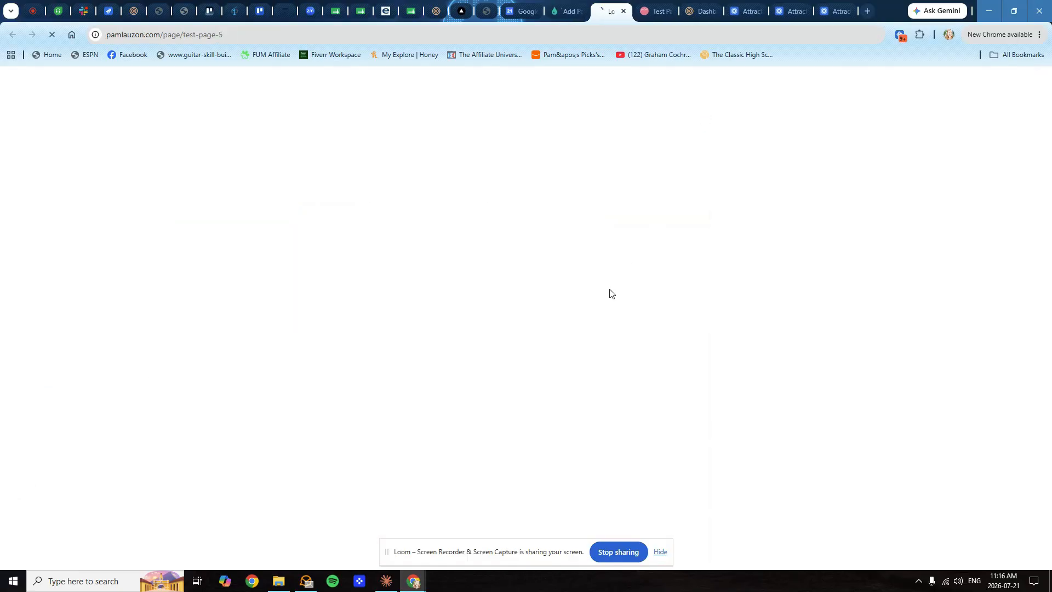
pyautogui.click(308, 148)
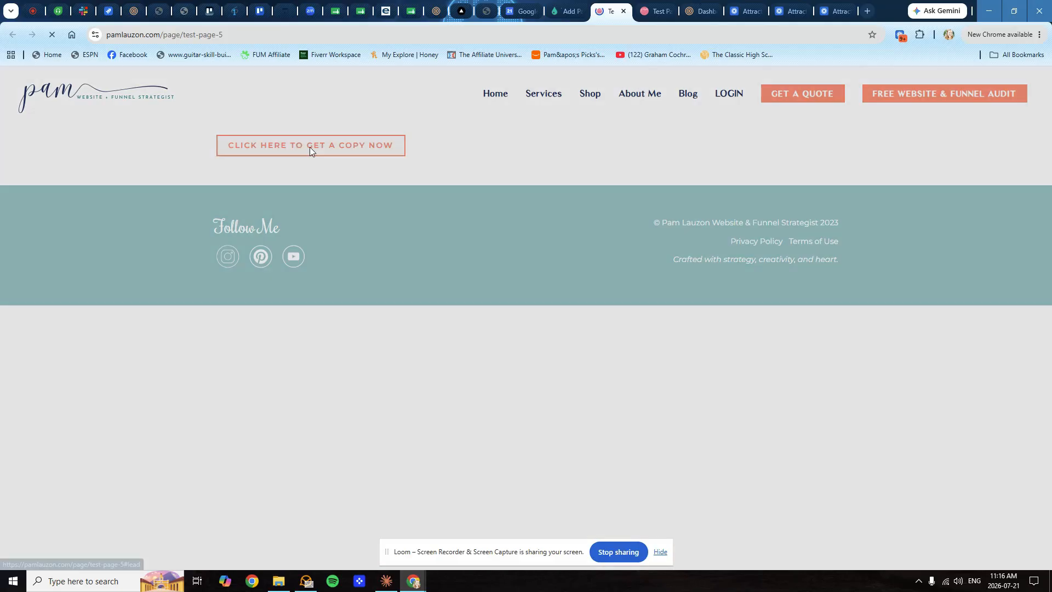
pyautogui.scroll(-3, 382, 305)
pyautogui.scroll(-7, 522, 336)
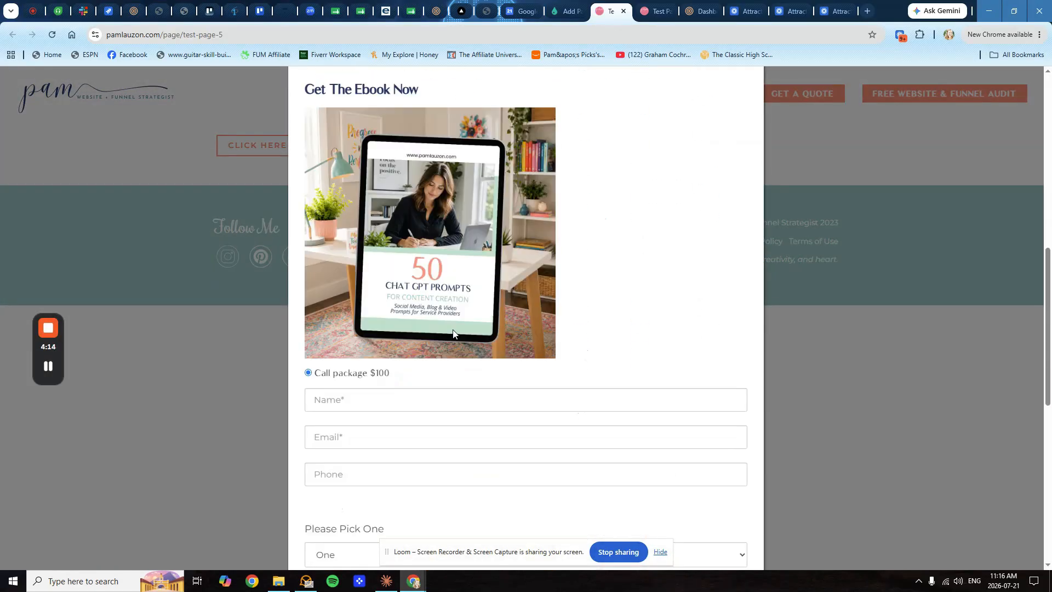
pyautogui.scroll(-4, 388, 264)
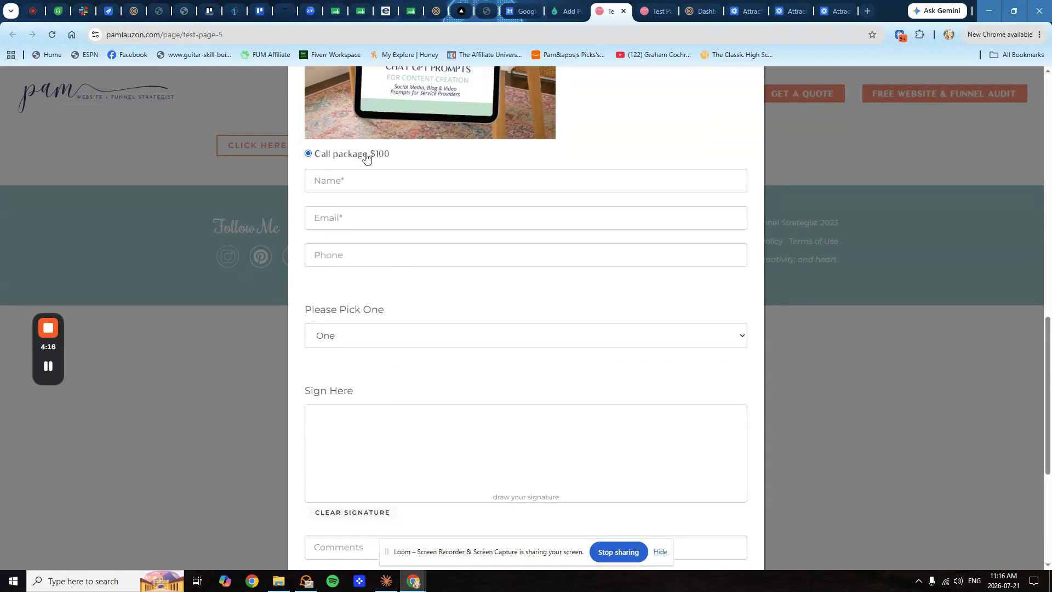
pyautogui.scroll(-4, 364, 206)
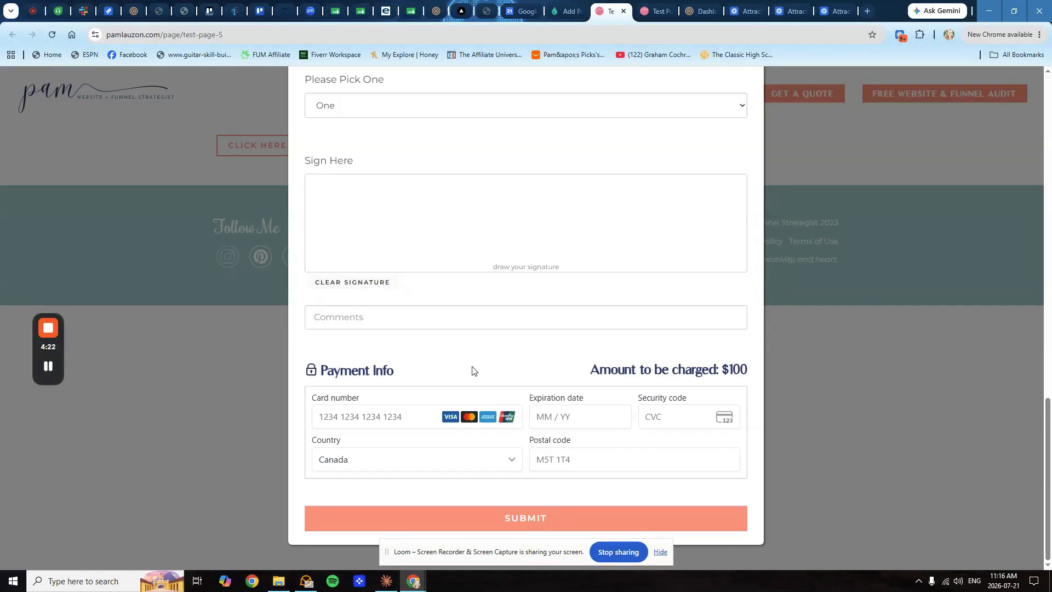
pyautogui.scroll(4, 473, 368)
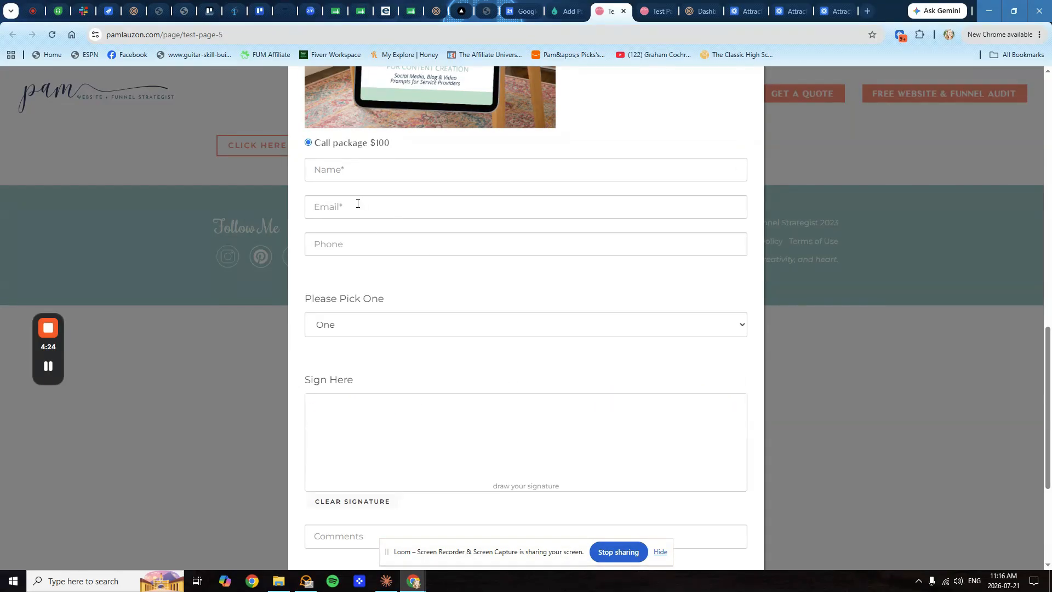
pyautogui.scroll(-4, 392, 306)
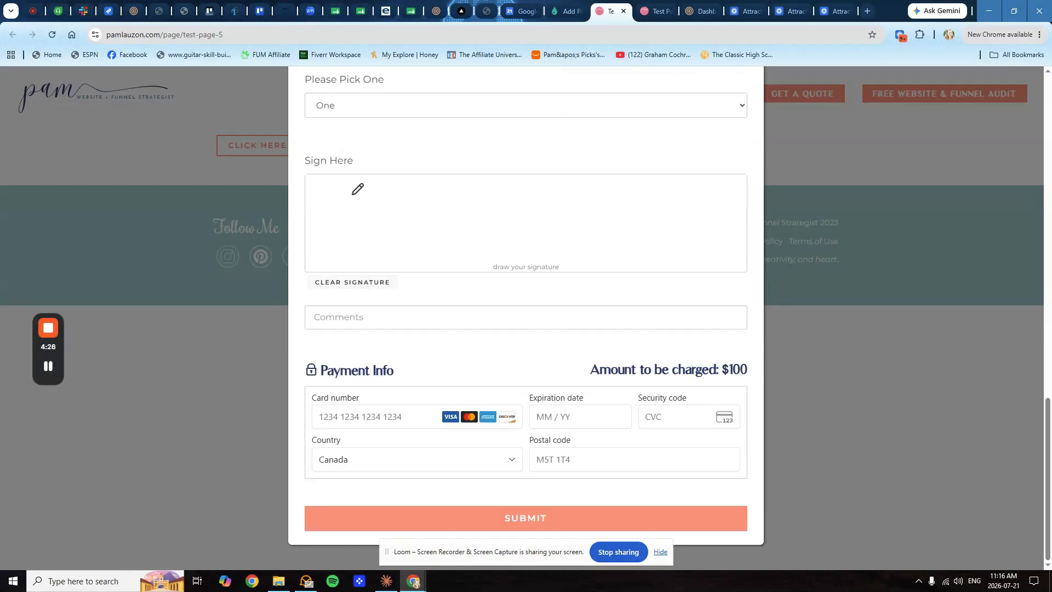
pyautogui.scroll(14, 460, 434)
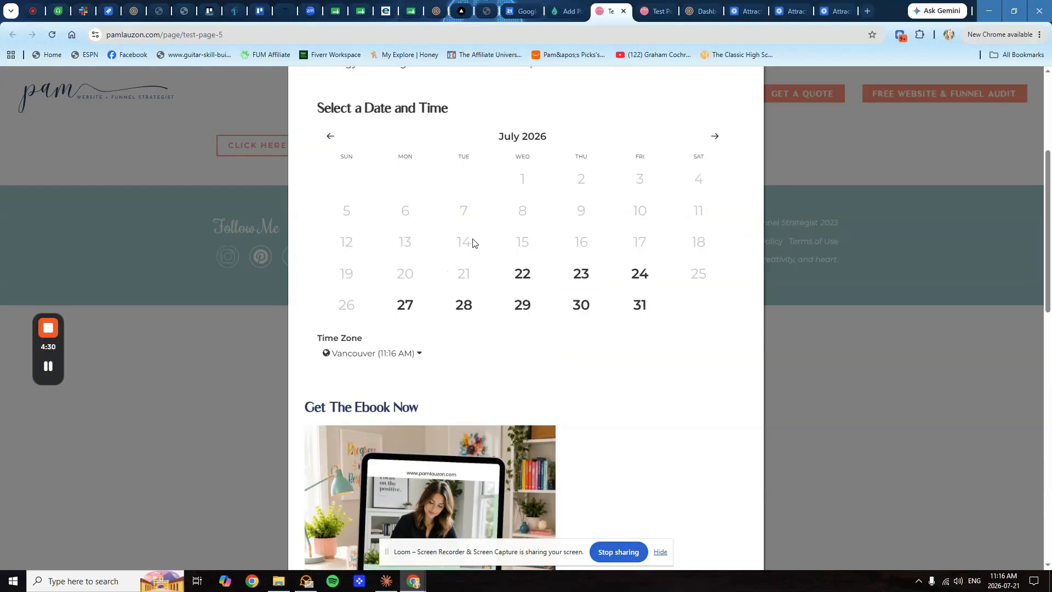
pyautogui.scroll(-14, 429, 384)
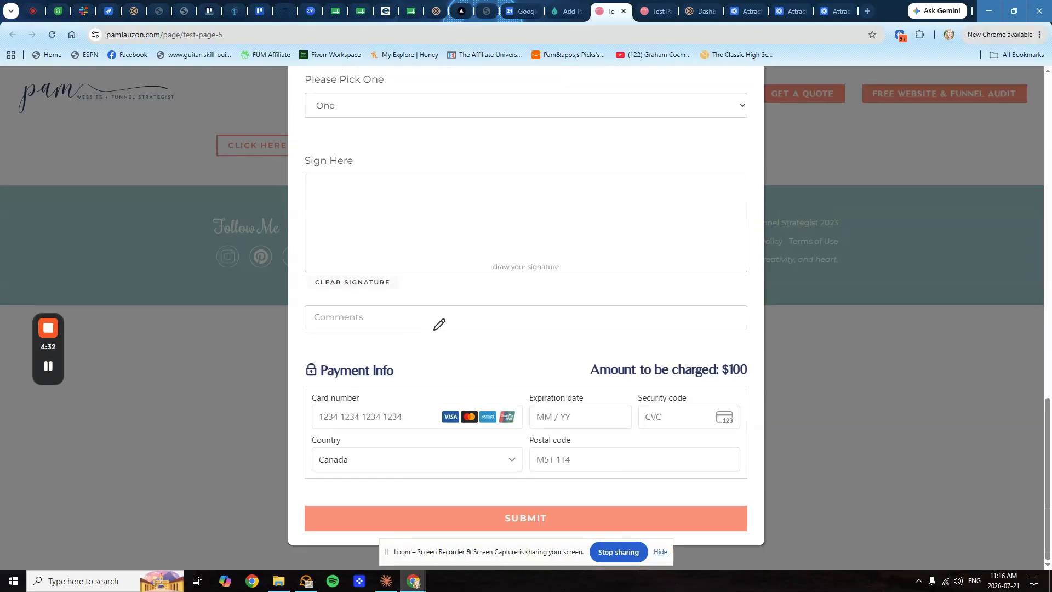
pyautogui.scroll(17, 463, 351)
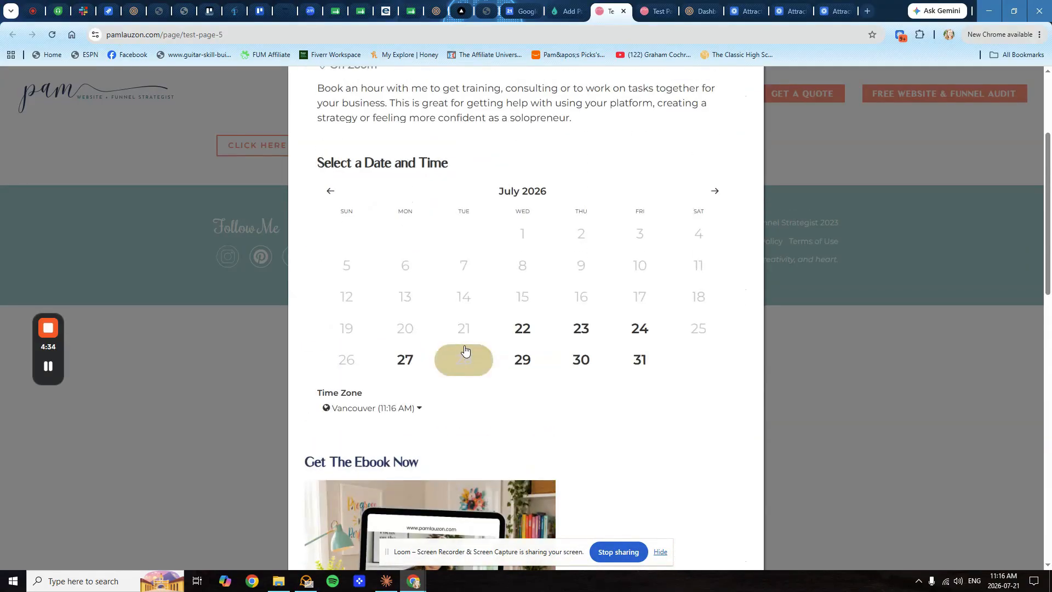
pyautogui.scroll(-9, 442, 343)
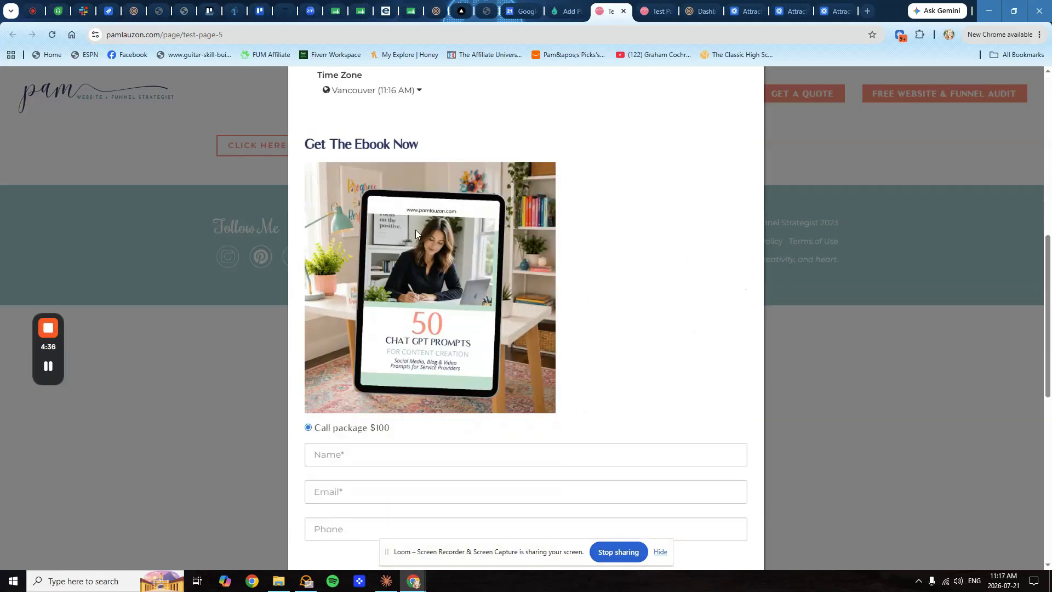
pyautogui.scroll(9, 448, 268)
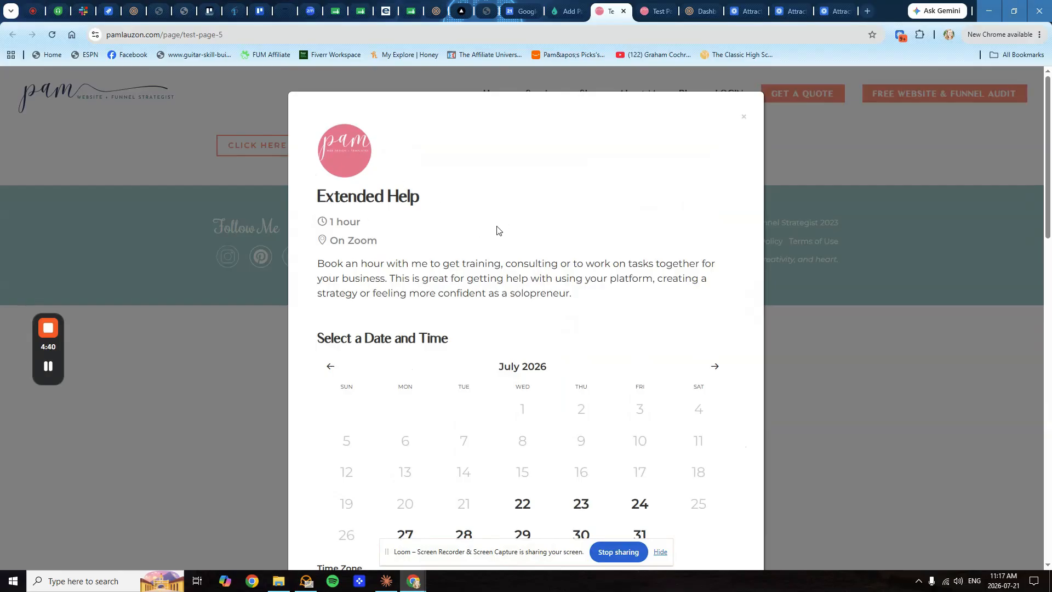
pyautogui.scroll(-17, 499, 230)
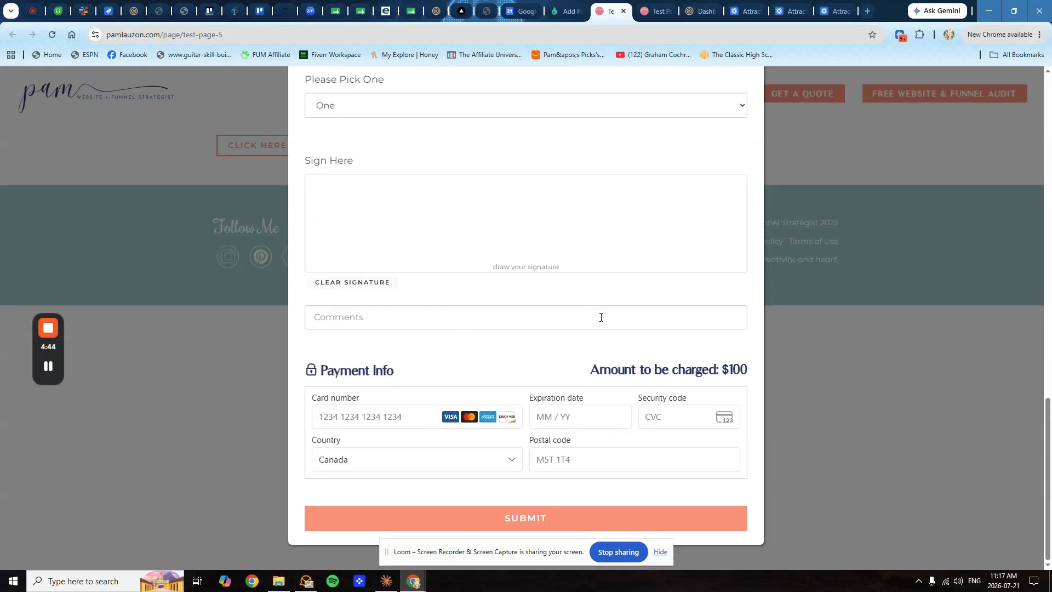
pyautogui.scroll(15, 601, 317)
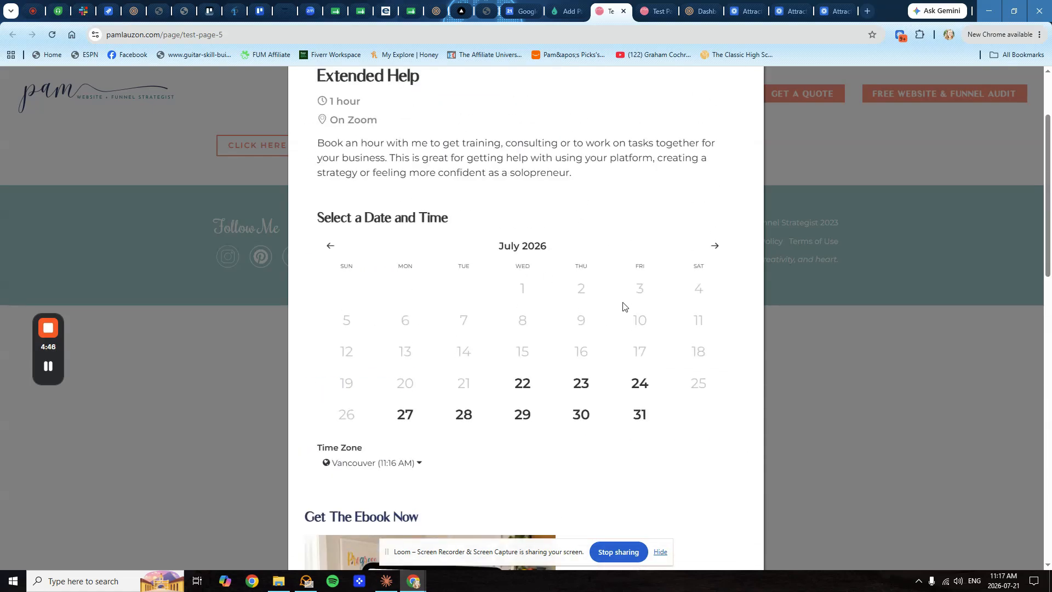
pyautogui.scroll(3, 634, 303)
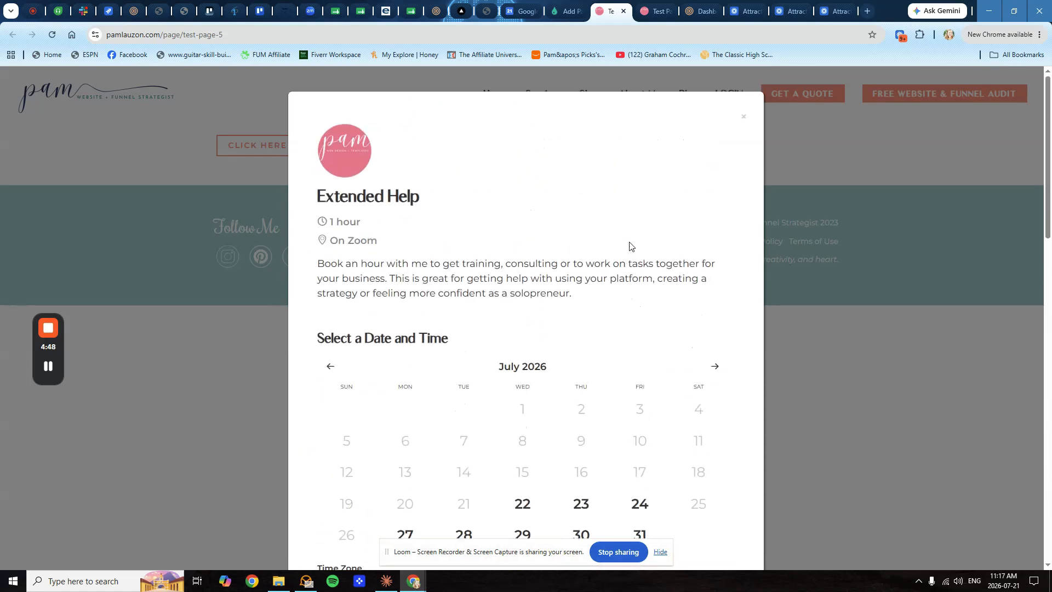
pyautogui.click(744, 117)
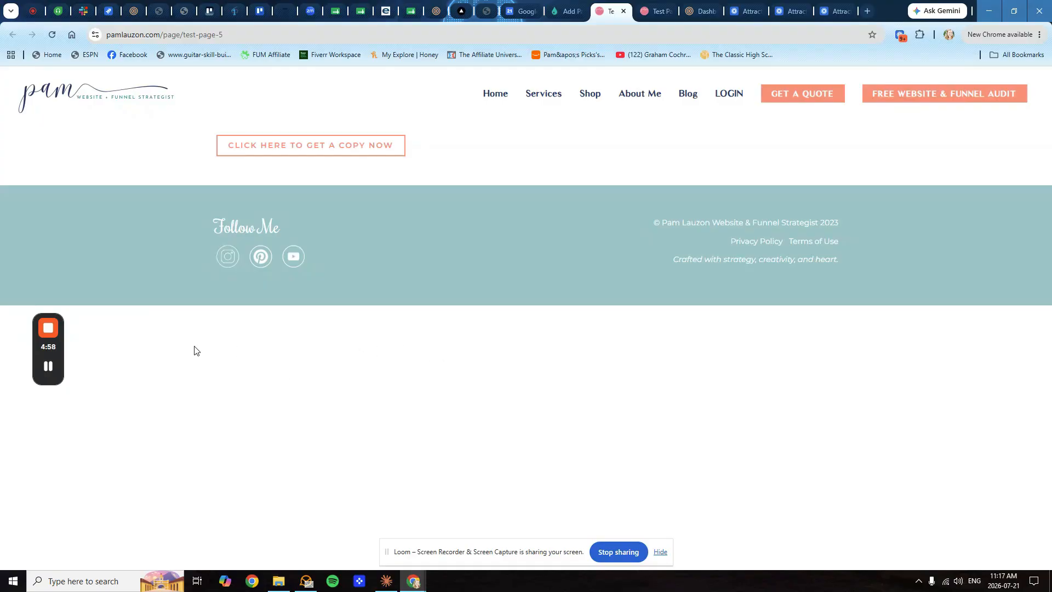
pyautogui.click(48, 328)
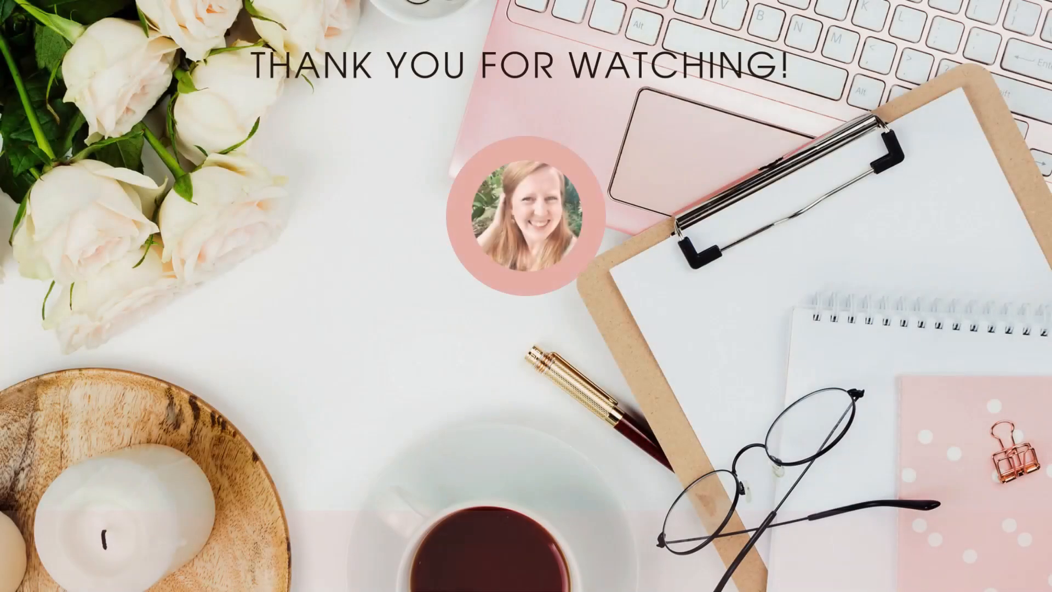